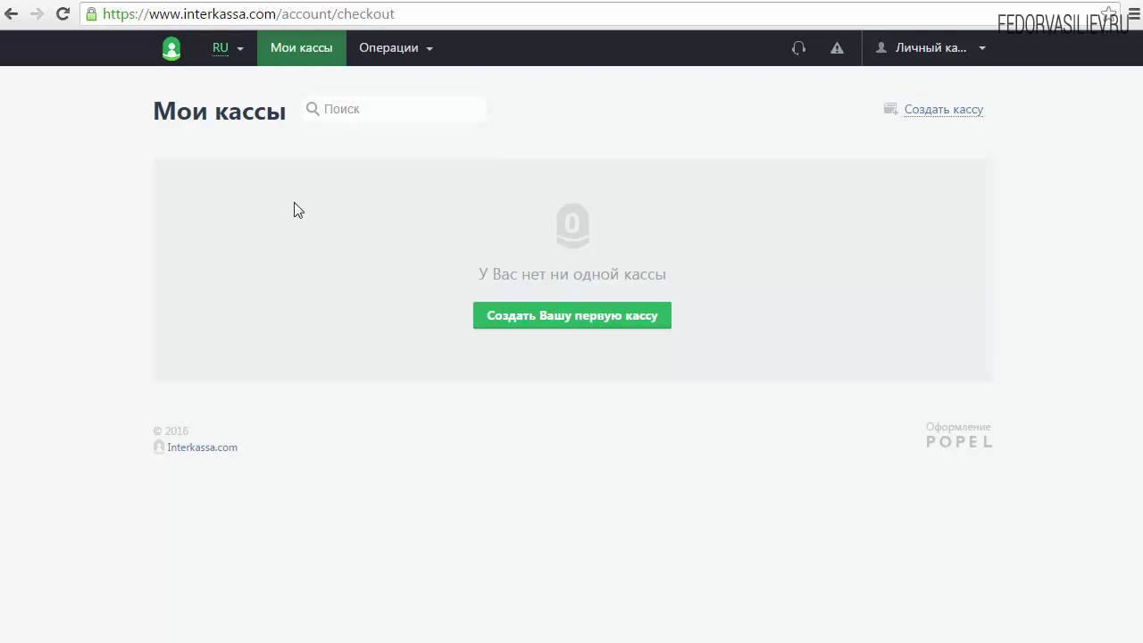
Step: Leave the empty checkouts list and open the Настройки page from the Личный кабинет menu
{"action": "left_click", "coordinate": [226, 14]}
{"action": "left_click", "coordinate": [513, 177]}
{"action": "left_click", "coordinate": [939, 50]}
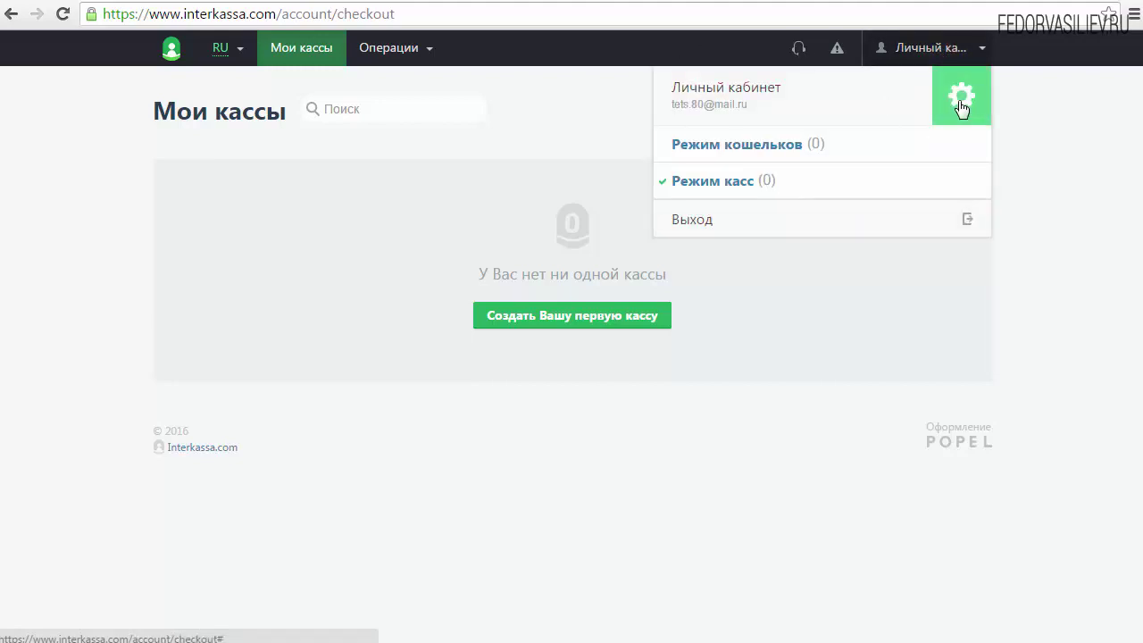
{"action": "left_click", "coordinate": [955, 100]}
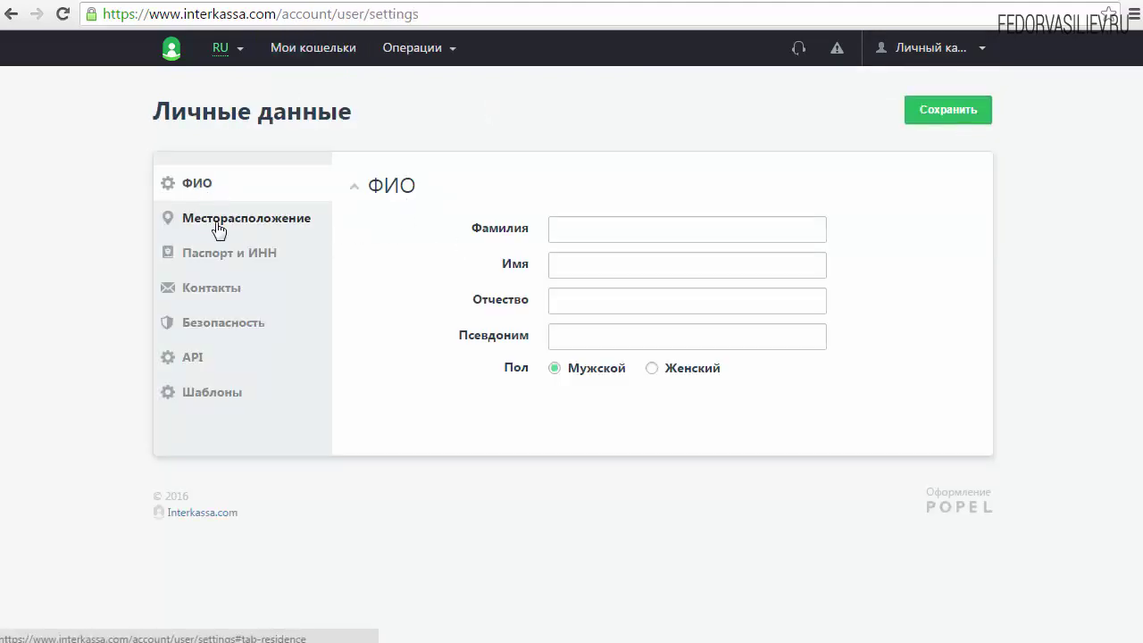
Step: Enter the account holder's surname, first name and patronymic, keep gender Мужской, and save
{"action": "left_click", "coordinate": [572, 231]}
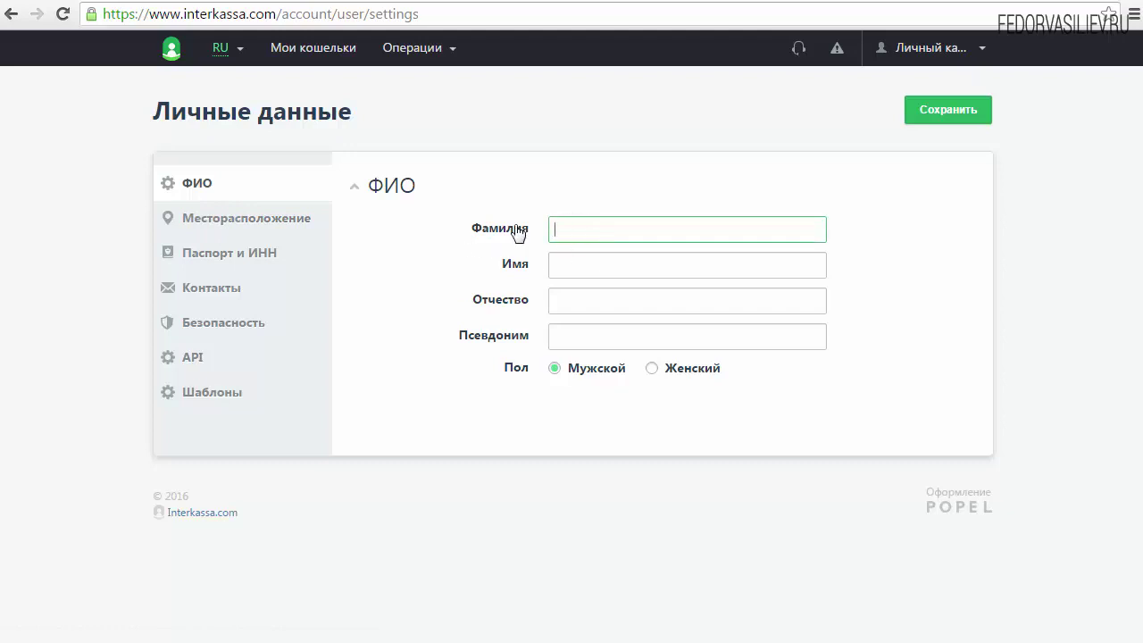
{"action": "left_click", "coordinate": [567, 262]}
{"action": "left_click", "coordinate": [574, 225]}
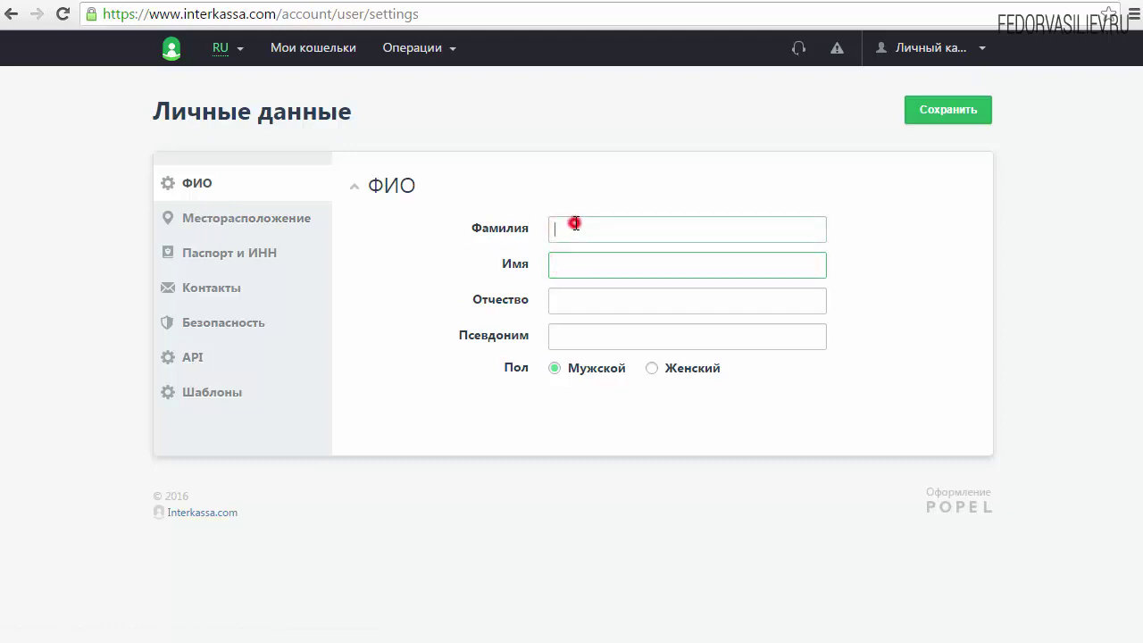
{"action": "left_click", "coordinate": [573, 336]}
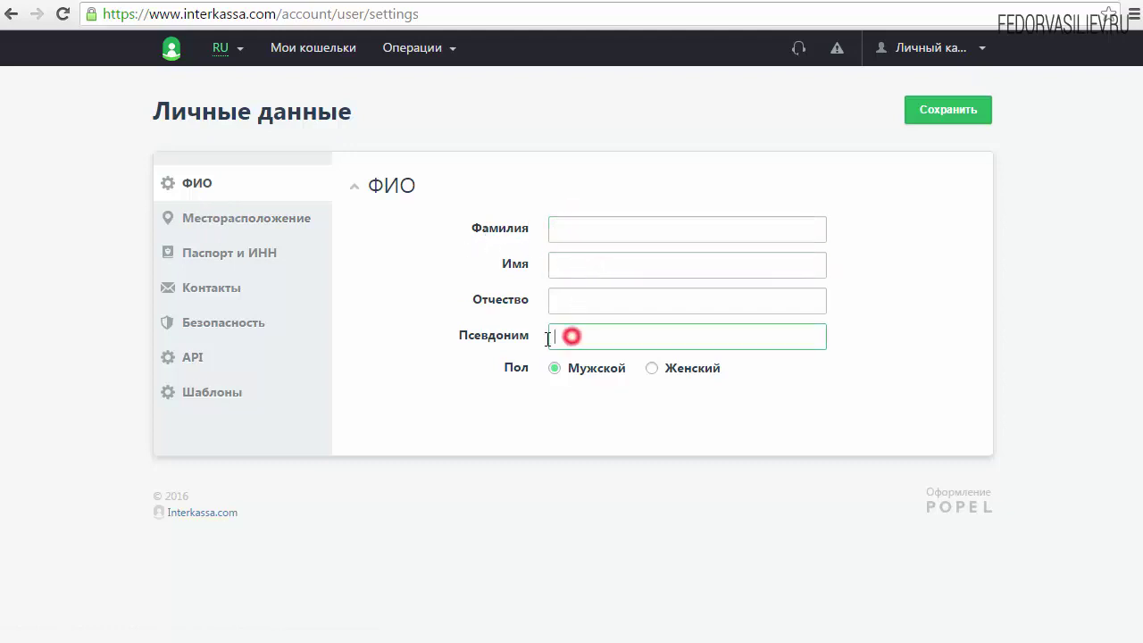
{"action": "left_click", "coordinate": [566, 335]}
{"action": "left_click", "coordinate": [653, 368]}
{"action": "left_click", "coordinate": [555, 369]}
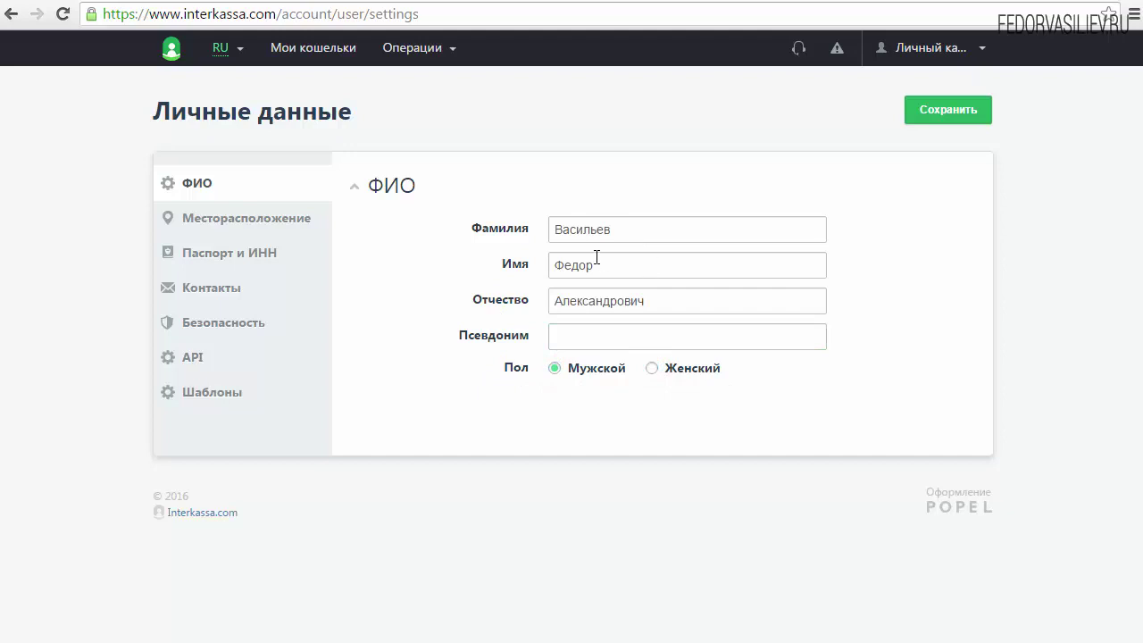
{"action": "left_click", "coordinate": [586, 337]}
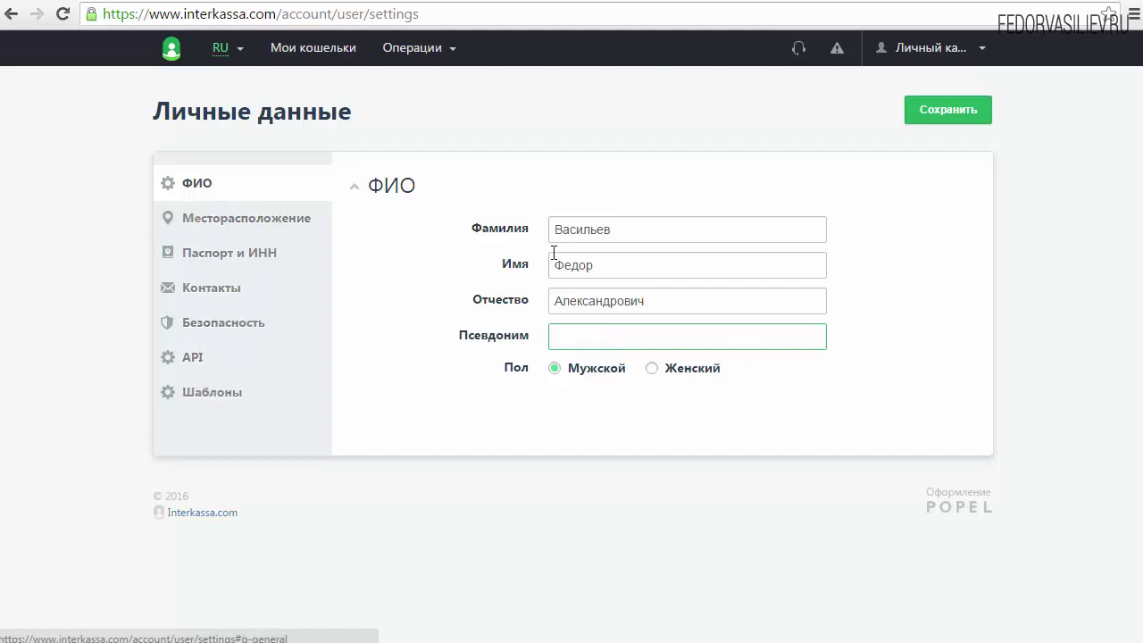
{"action": "left_click", "coordinate": [946, 112]}
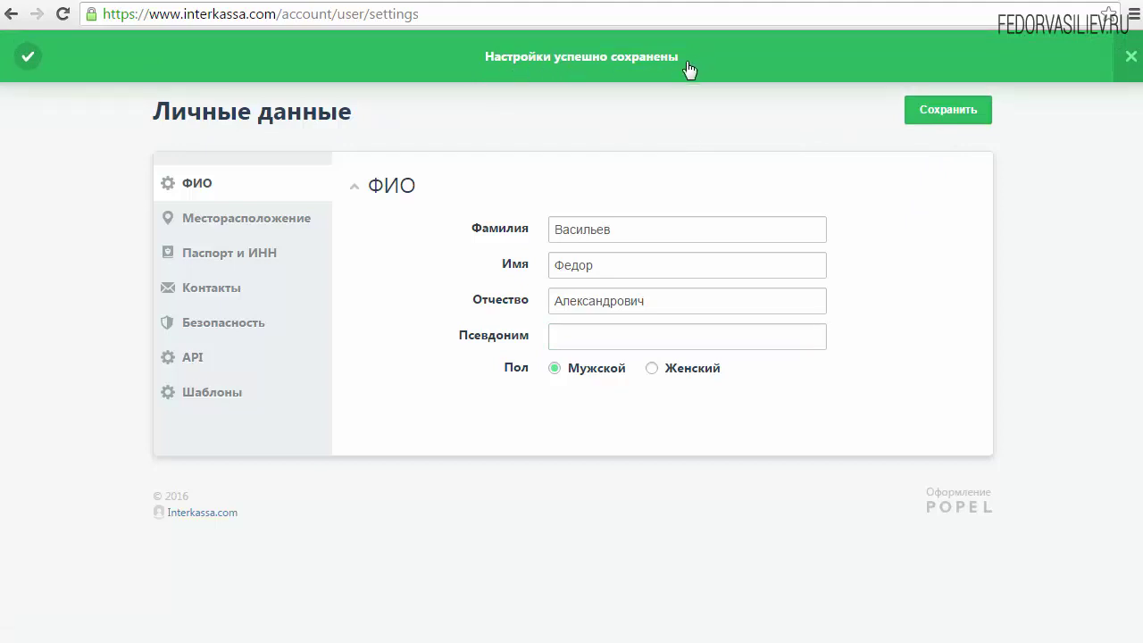
Step: In Месторасположение, set the country to Россия
{"action": "left_click", "coordinate": [220, 227]}
{"action": "left_click", "coordinate": [600, 229]}
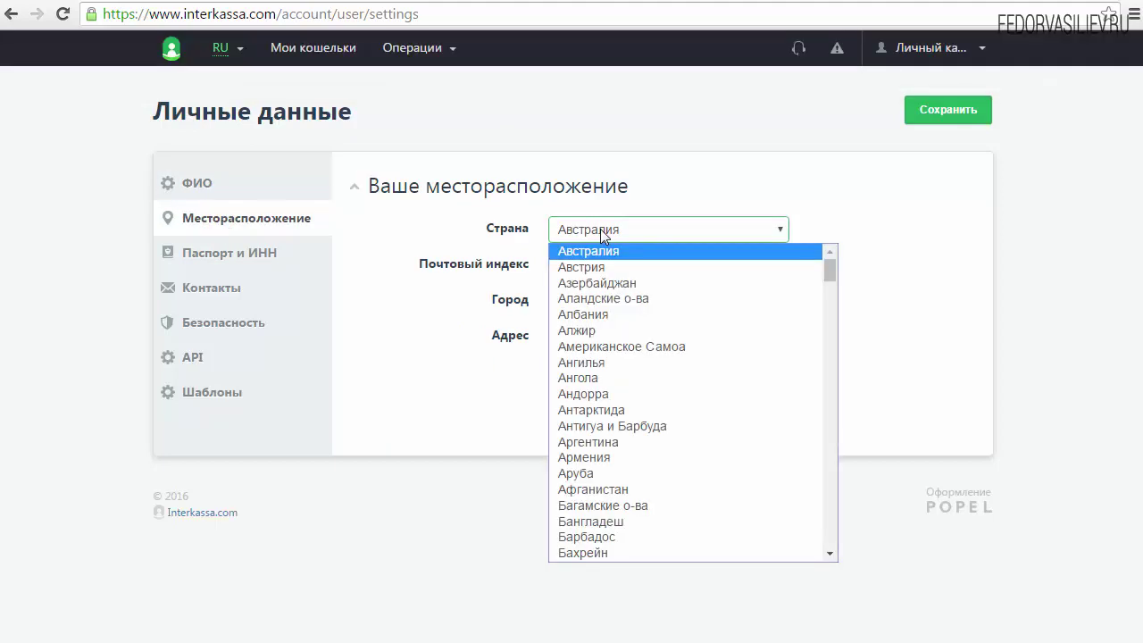
{"action": "left_click_drag", "start_coordinate": [830, 268], "coordinate": [830, 442]}
{"action": "left_click", "coordinate": [599, 496]}
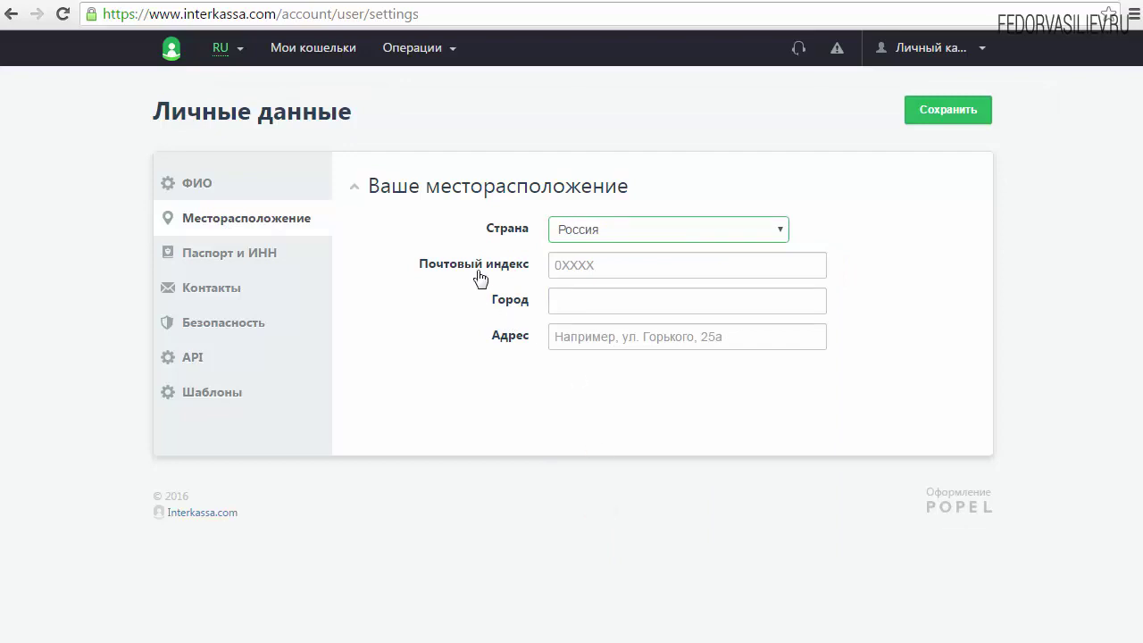
Step: Enter postal code 432, city Ульяновск and the street address, then save the location
{"action": "left_click", "coordinate": [570, 266]}
{"action": "type", "text": "432064"}
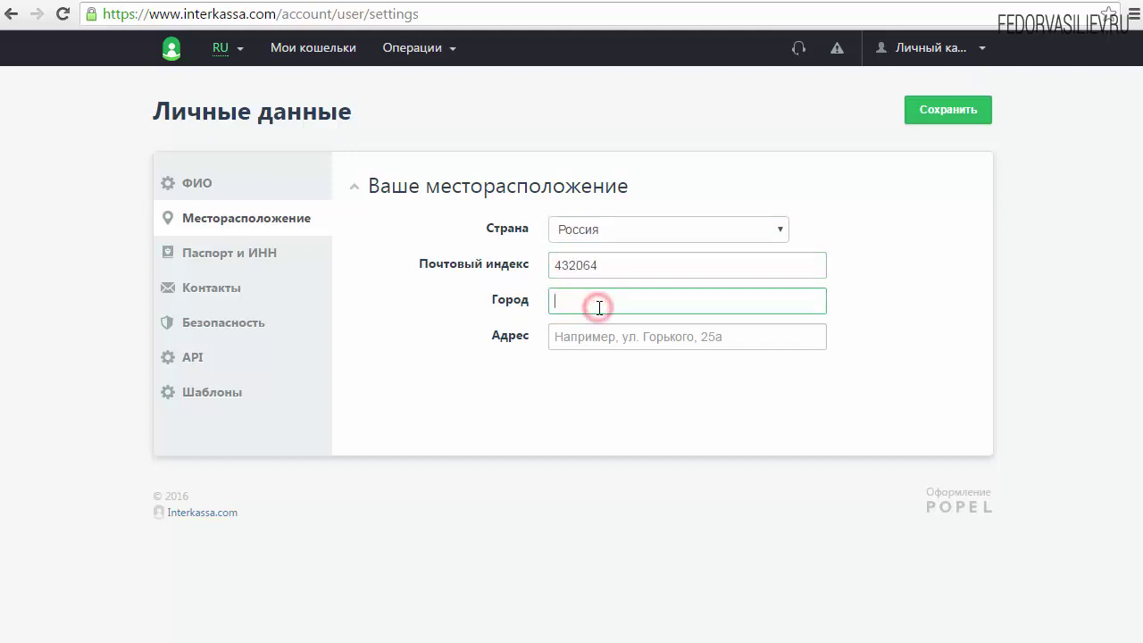
{"action": "left_click", "coordinate": [599, 307]}
{"action": "type", "text": "Ульяновск"}
{"action": "left_click", "coordinate": [592, 336]}
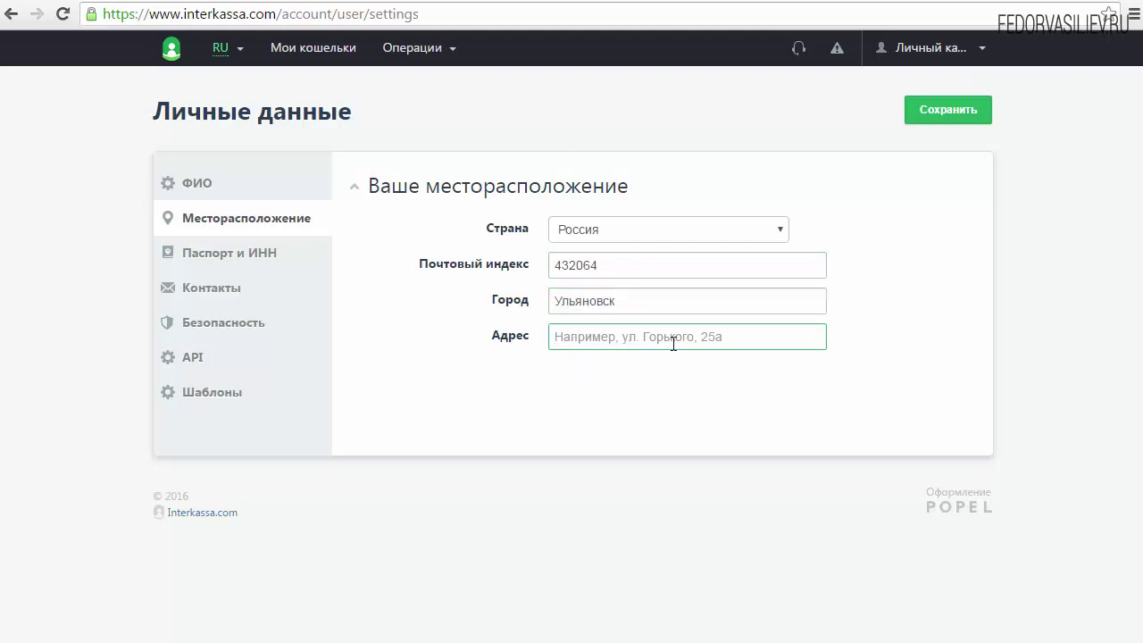
{"action": "left_click", "coordinate": [589, 337]}
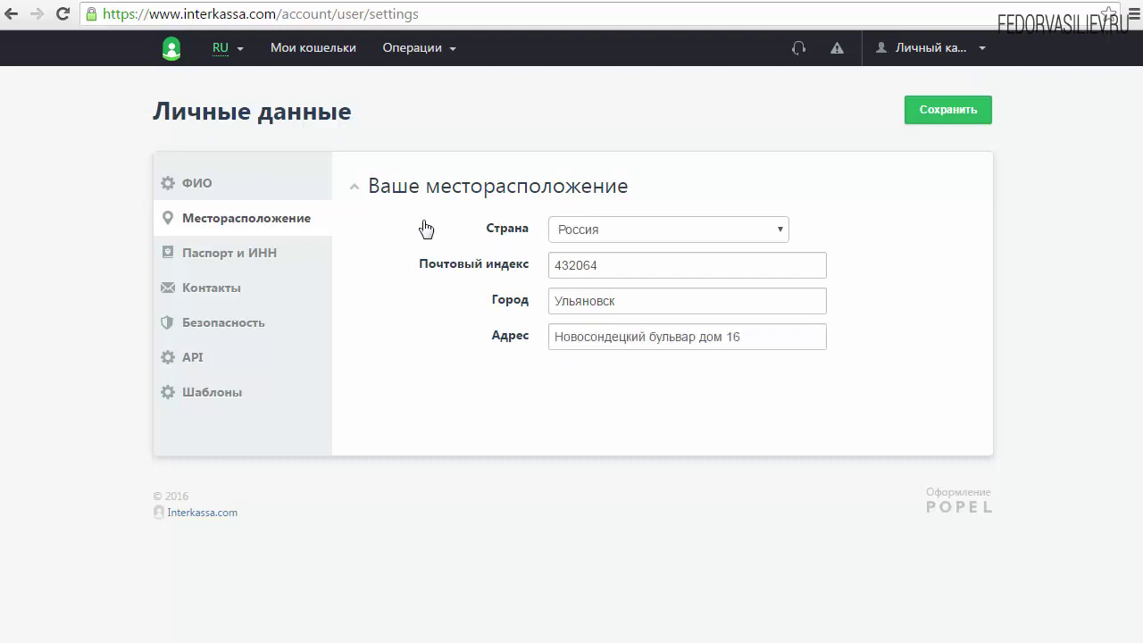
{"action": "left_click", "coordinate": [934, 117]}
{"action": "left_click", "coordinate": [202, 259]}
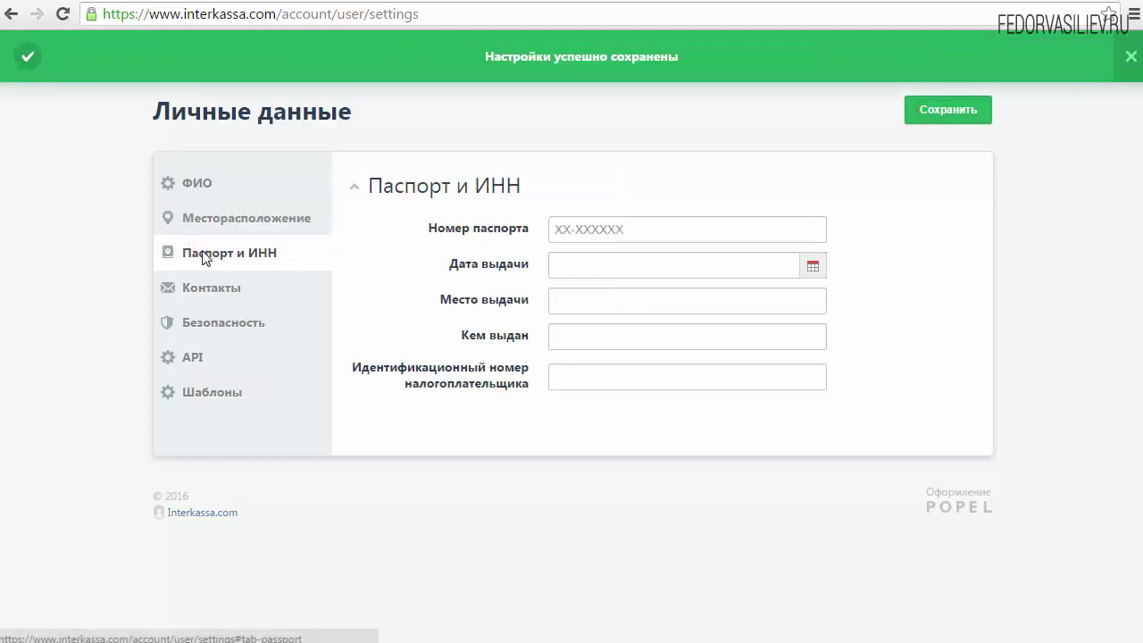
Step: Paste the passport number into the Паспорт и ИНН form
{"action": "left_click", "coordinate": [562, 229]}
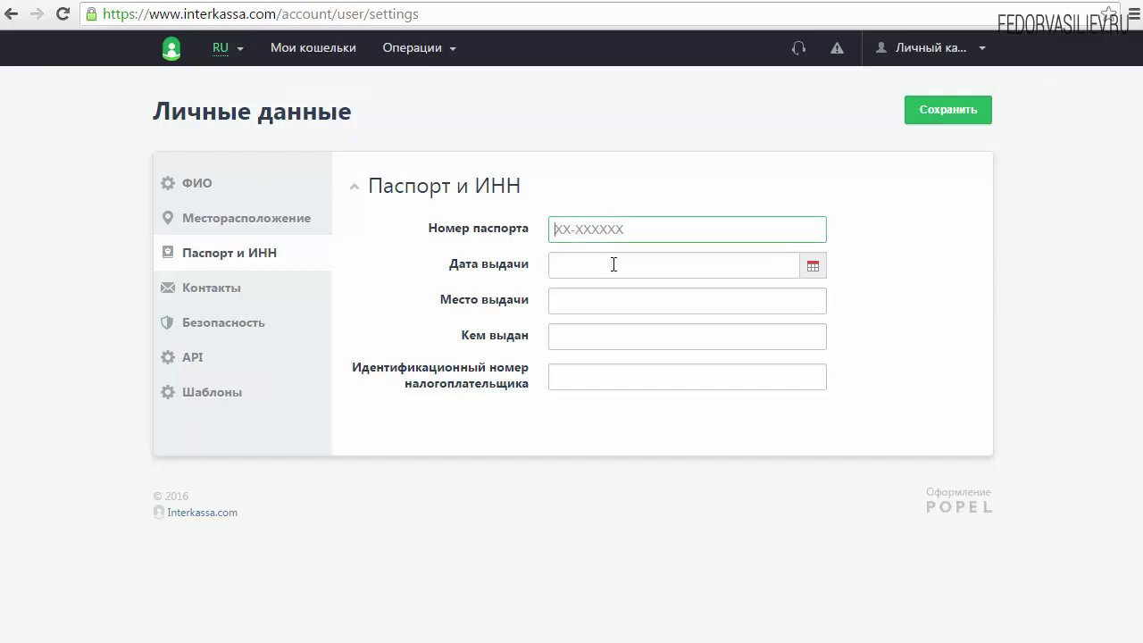
{"action": "left_click", "coordinate": [577, 227]}
{"action": "left_click", "coordinate": [585, 228]}
{"action": "left_click", "coordinate": [570, 182]}
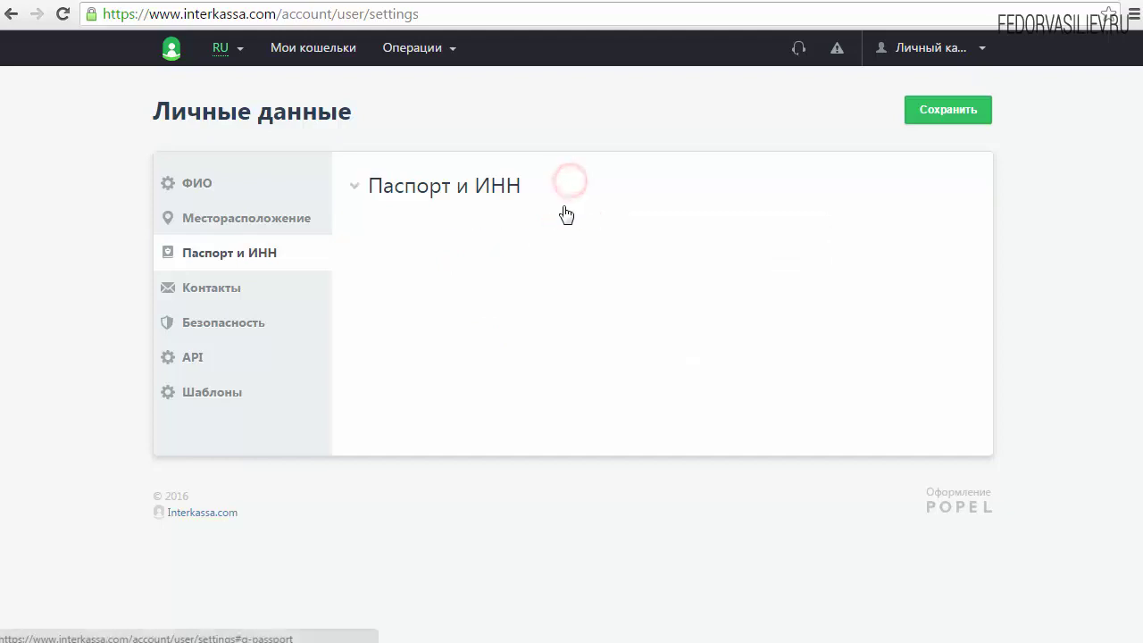
{"action": "left_click", "coordinate": [265, 256]}
{"action": "left_click", "coordinate": [284, 216]}
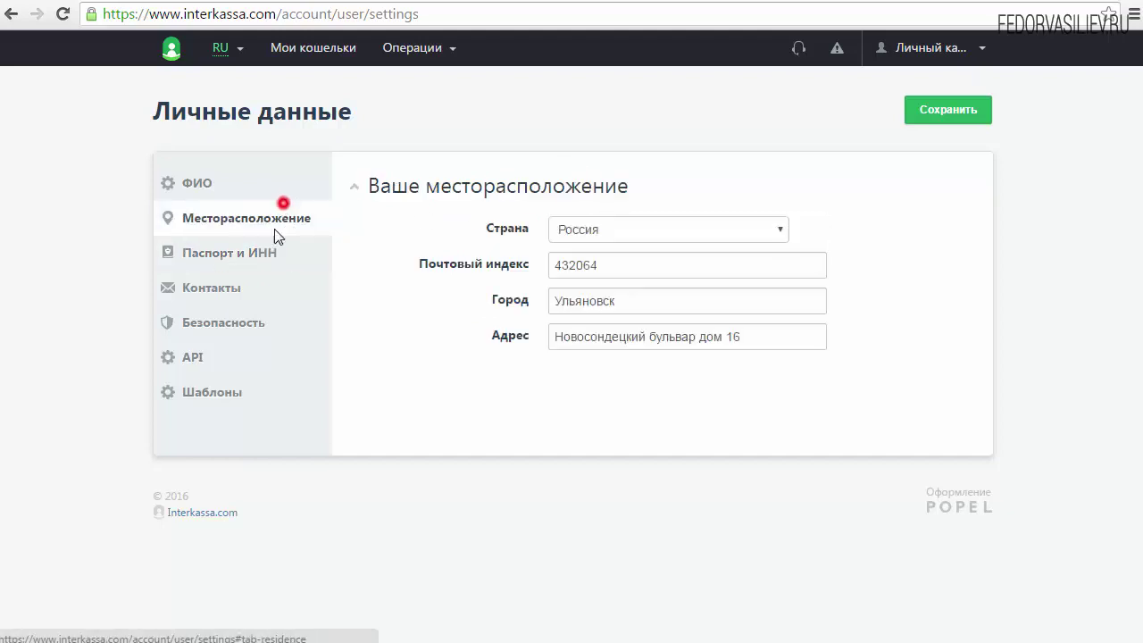
{"action": "left_click", "coordinate": [269, 254]}
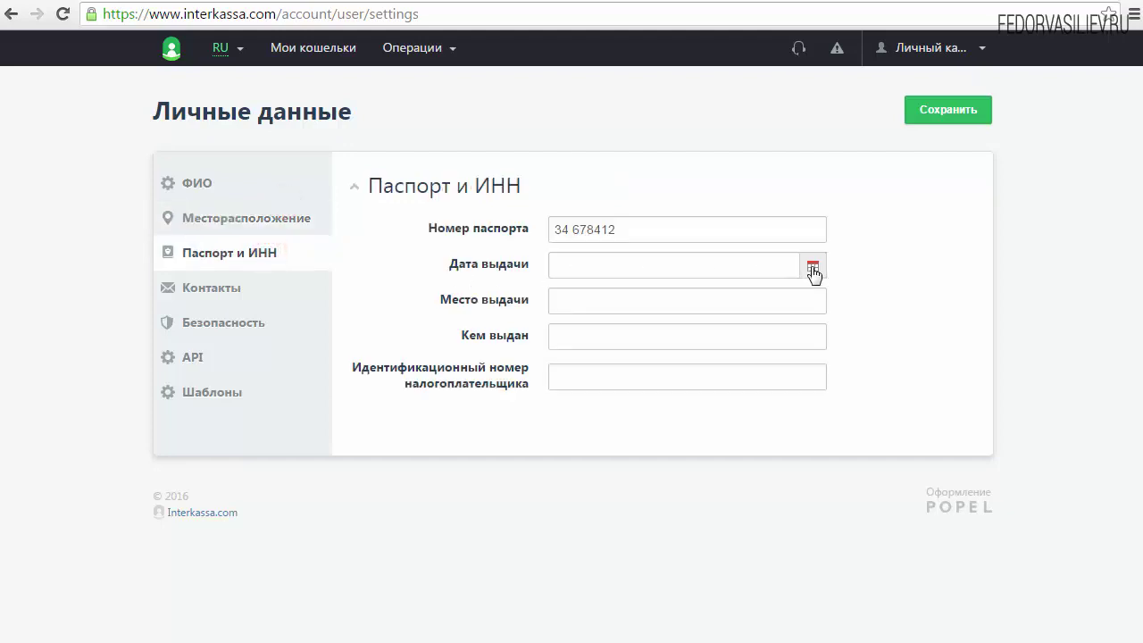
{"action": "left_click", "coordinate": [813, 268]}
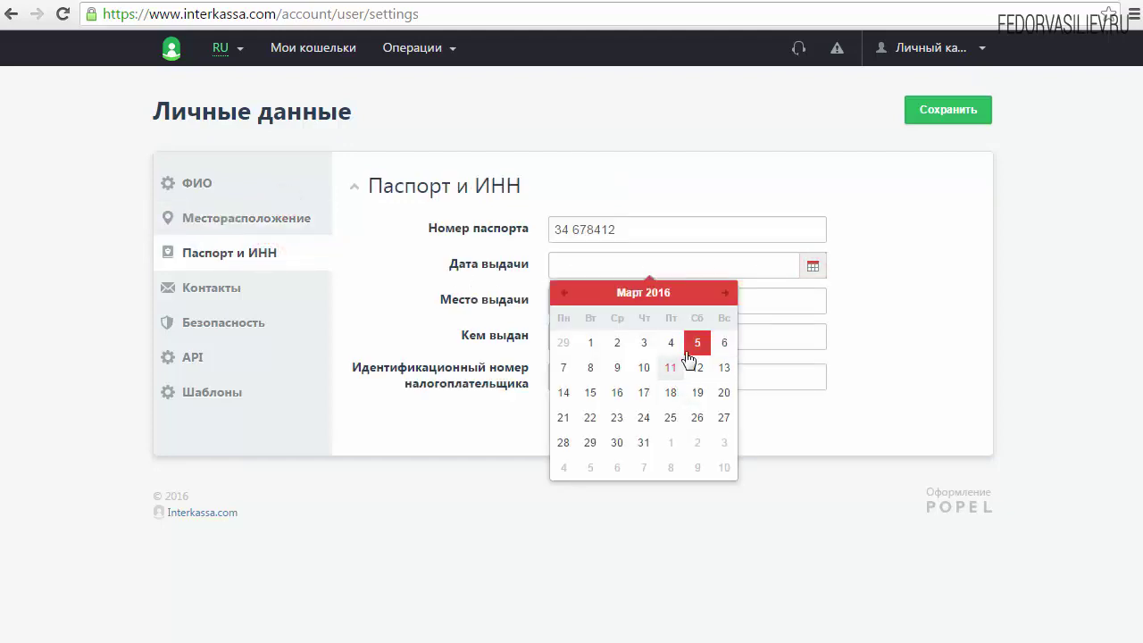
{"action": "left_click", "coordinate": [564, 293]}
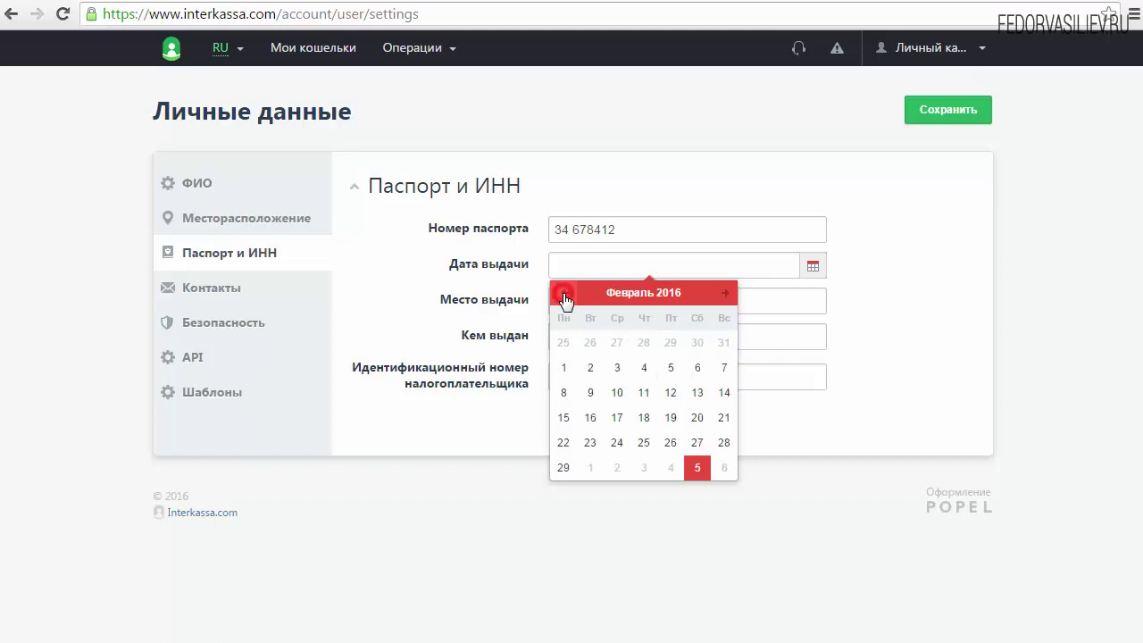
{"action": "left_click", "coordinate": [564, 293]}
{"action": "left_click", "coordinate": [565, 293]}
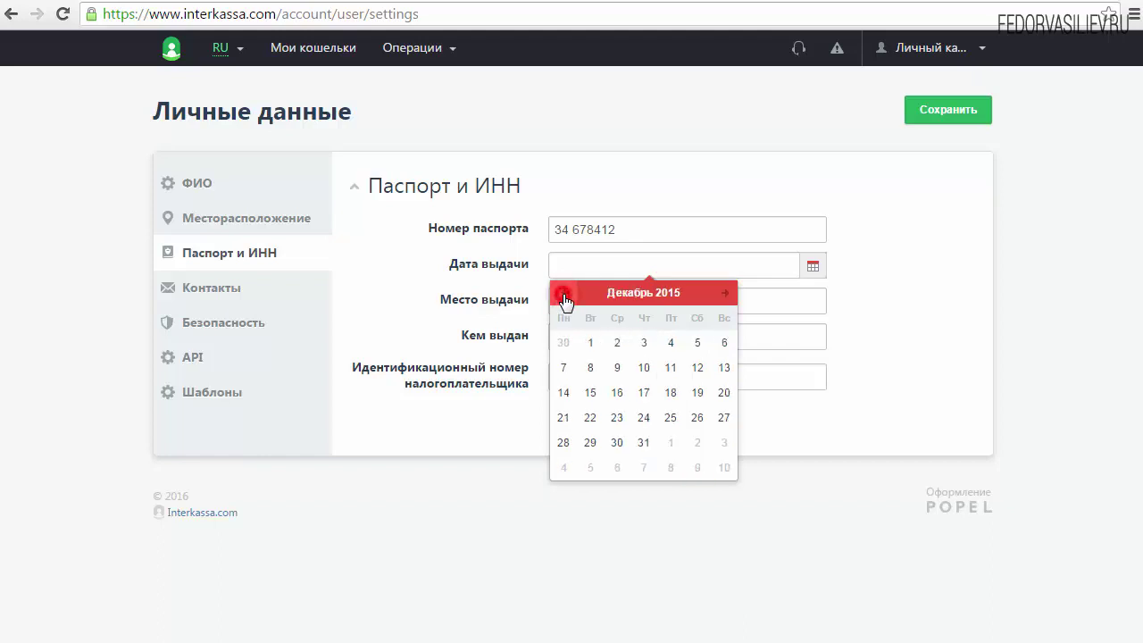
{"action": "left_click", "coordinate": [564, 293]}
{"action": "left_click", "coordinate": [565, 293]}
{"action": "left_click", "coordinate": [564, 293]}
{"action": "left_click", "coordinate": [564, 293]}
{"action": "left_click", "coordinate": [564, 295]}
{"action": "left_click", "coordinate": [564, 295]}
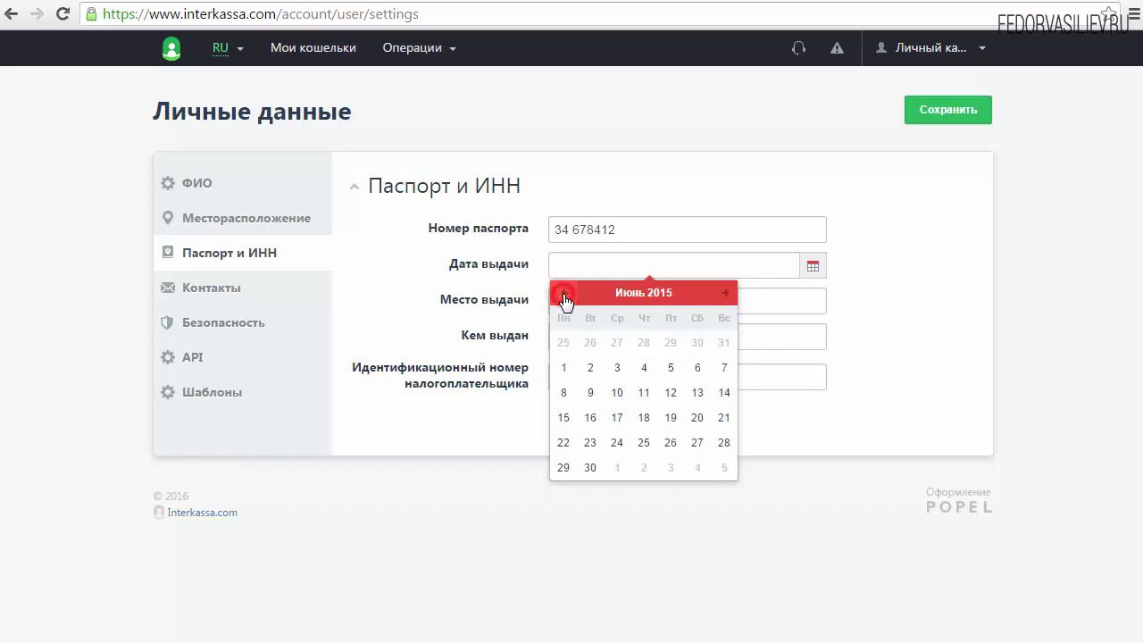
{"action": "left_click", "coordinate": [645, 393]}
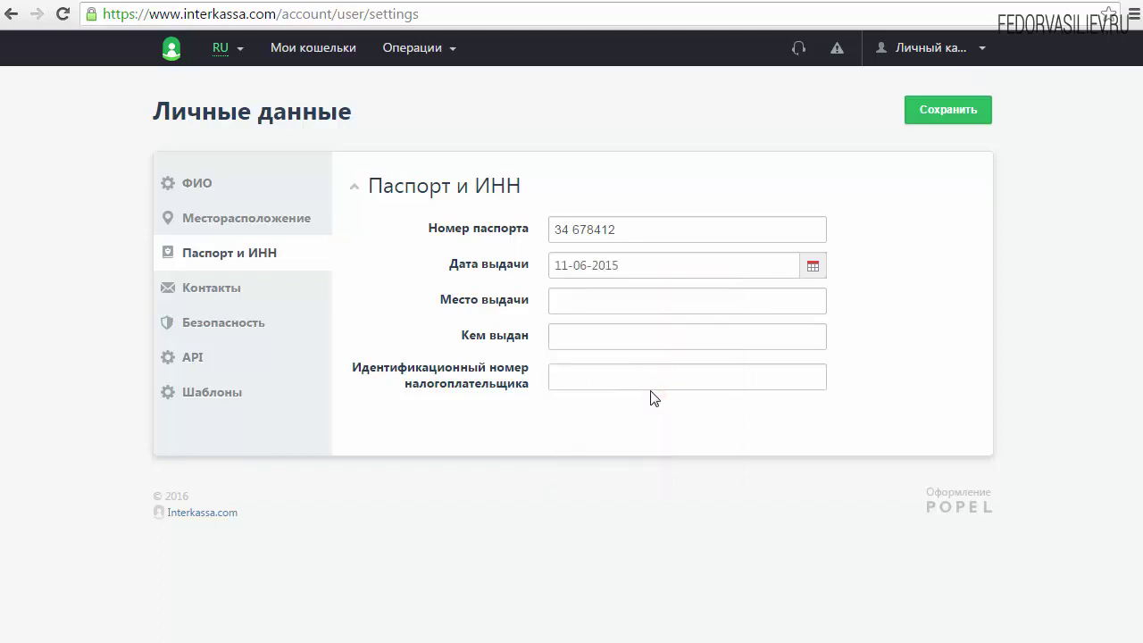
{"action": "left_click", "coordinate": [585, 266]}
{"action": "left_click", "coordinate": [592, 265]}
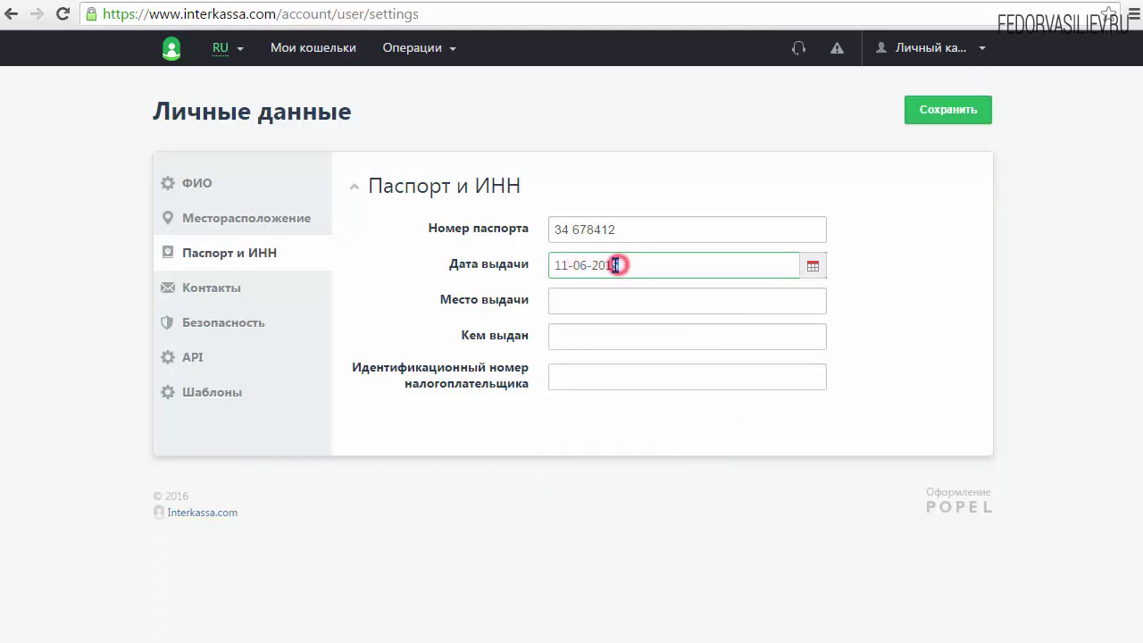
{"action": "left_click_drag", "start_coordinate": [616, 265], "coordinate": [608, 265]}
{"action": "type", "text": "03"}
Step: Fill in place of issue Г. Ульяновск and the issuing authority, then bring up a sample ИНН certificate
{"action": "left_click", "coordinate": [572, 303]}
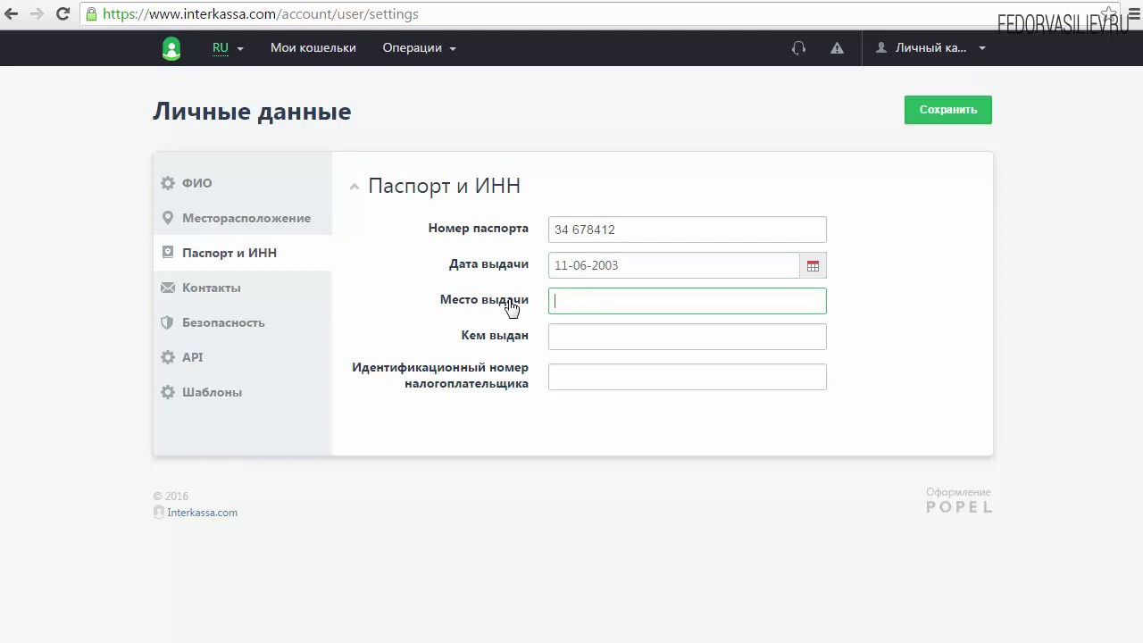
{"action": "left_click", "coordinate": [592, 305]}
{"action": "left_click", "coordinate": [574, 338]}
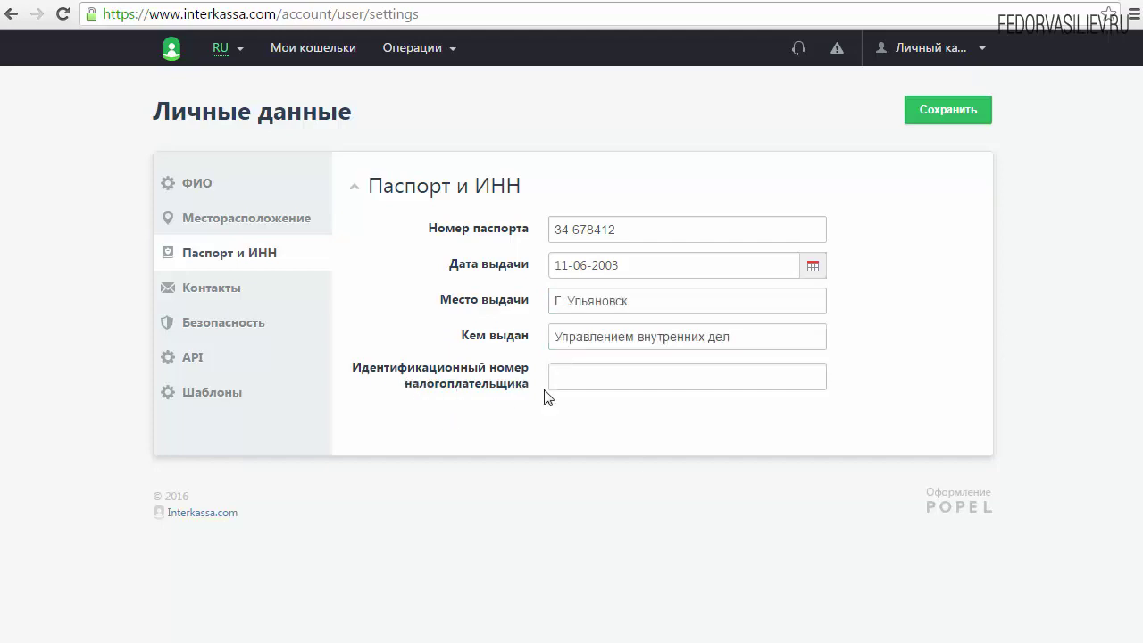
{"action": "left_click", "coordinate": [552, 379]}
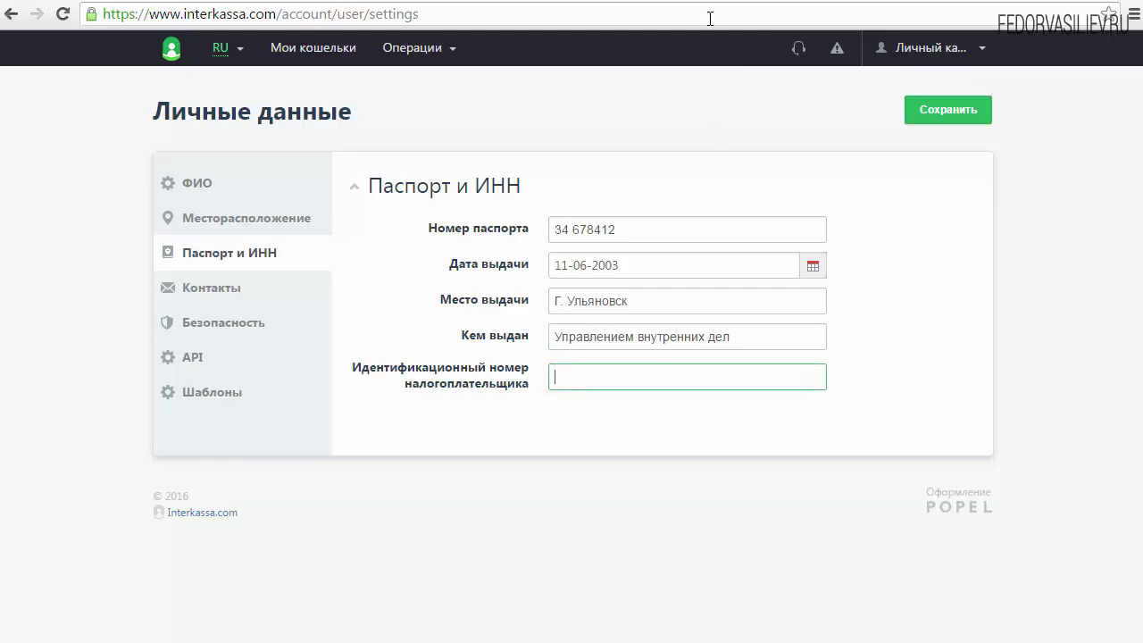
{"action": "left_click", "coordinate": [826, 2]}
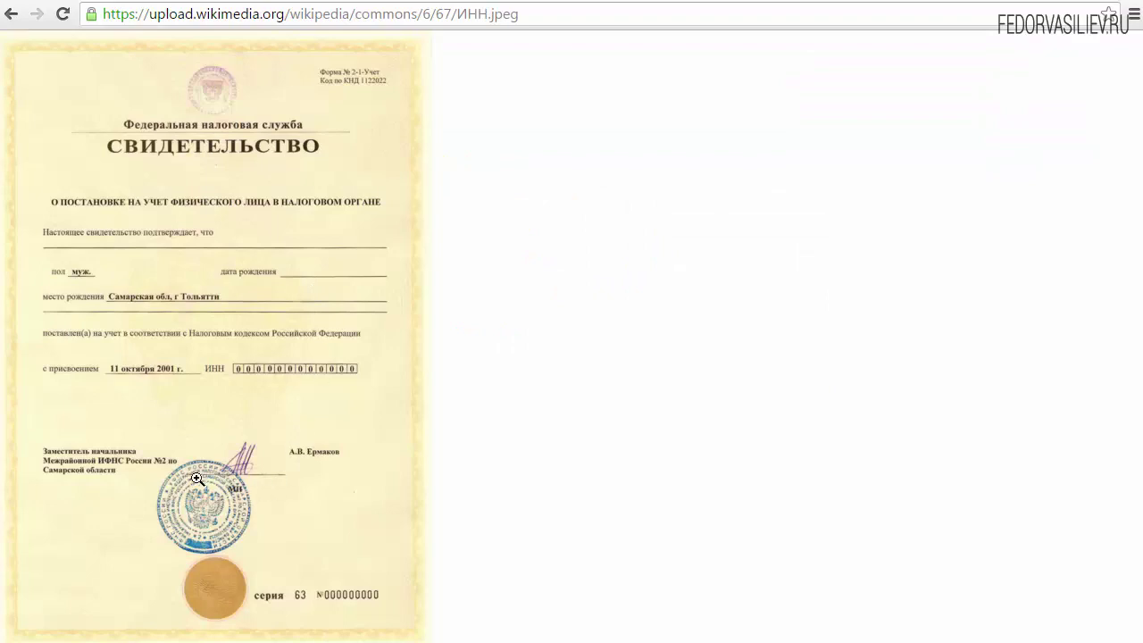
Step: Zoom into the sample certificate to read the ИНН digits, then go back to Interkassa
{"action": "left_click", "coordinate": [222, 300]}
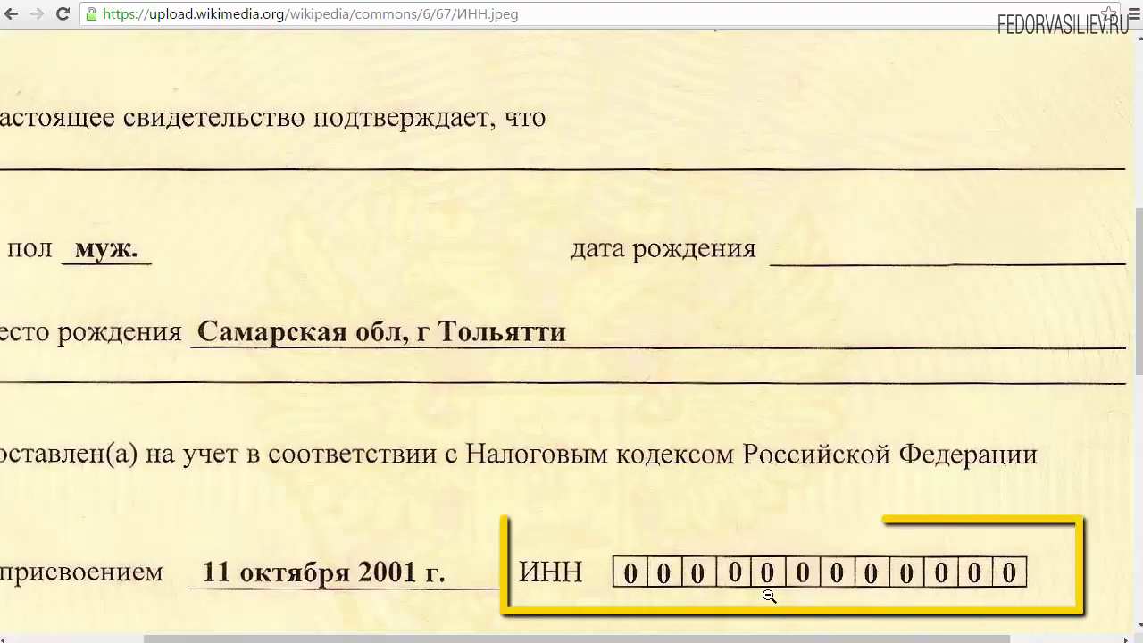
{"action": "left_click", "coordinate": [487, 378]}
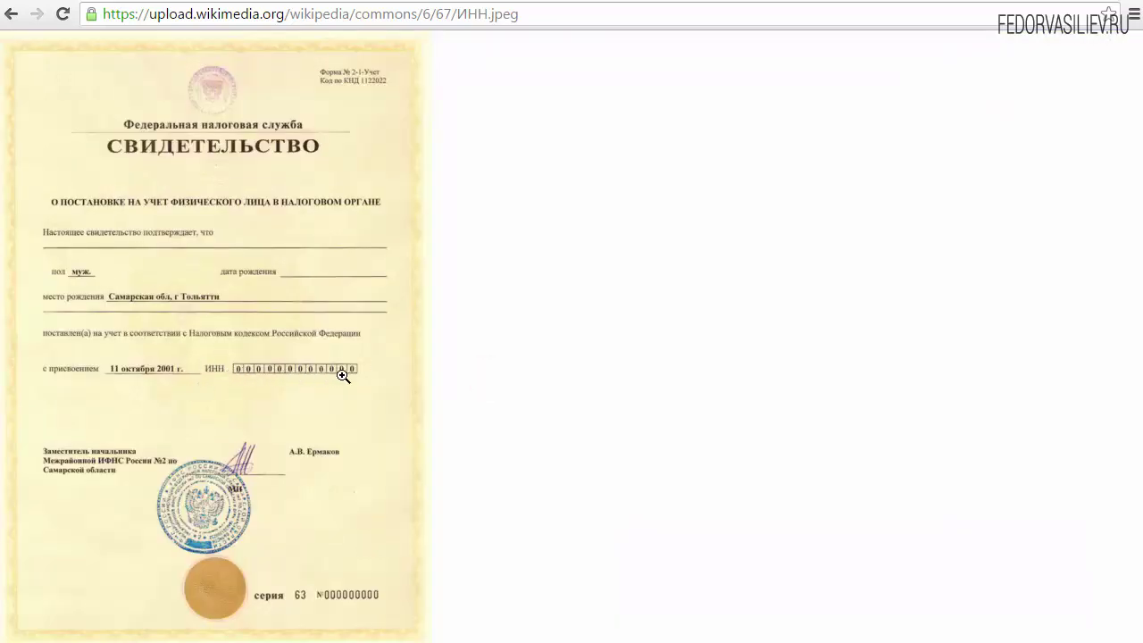
{"action": "left_click", "coordinate": [922, 5]}
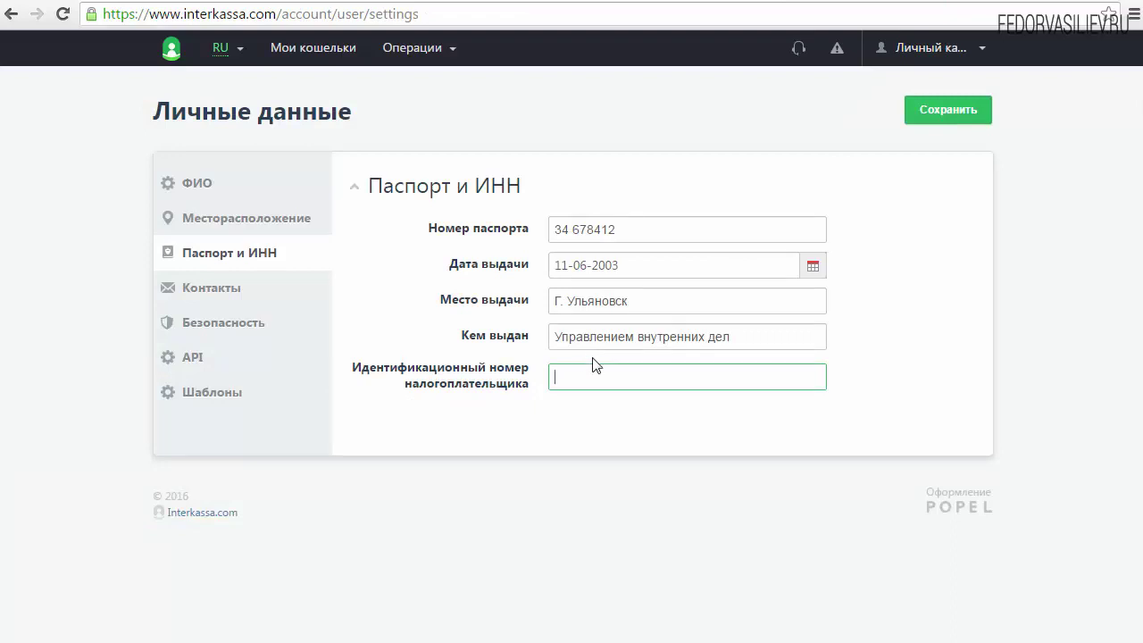
Step: Paste and check the taxpayer ID number, then save the passport and ИНН details
{"action": "key", "text": "ctrl+v"}
{"action": "key", "text": "ctrl+a"}
{"action": "left_click", "coordinate": [581, 378]}
{"action": "double_click", "coordinate": [647, 377]}
{"action": "left_click", "coordinate": [556, 378]}
{"action": "left_click", "coordinate": [949, 116]}
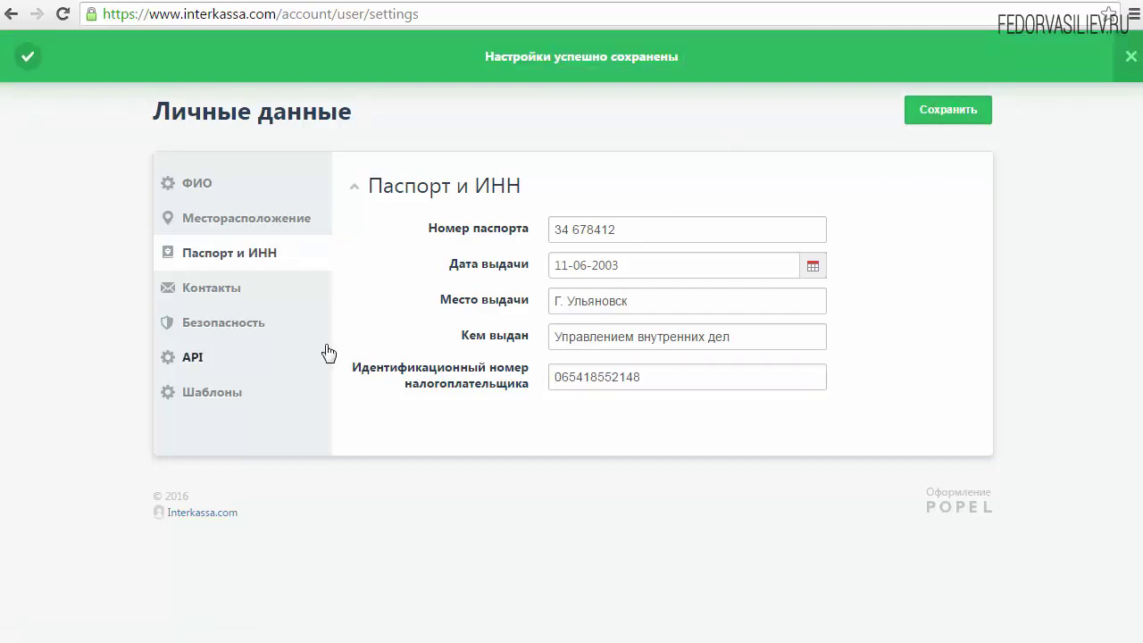
Step: Add a new phone number in Контакты and save the entry
{"action": "left_click", "coordinate": [208, 292]}
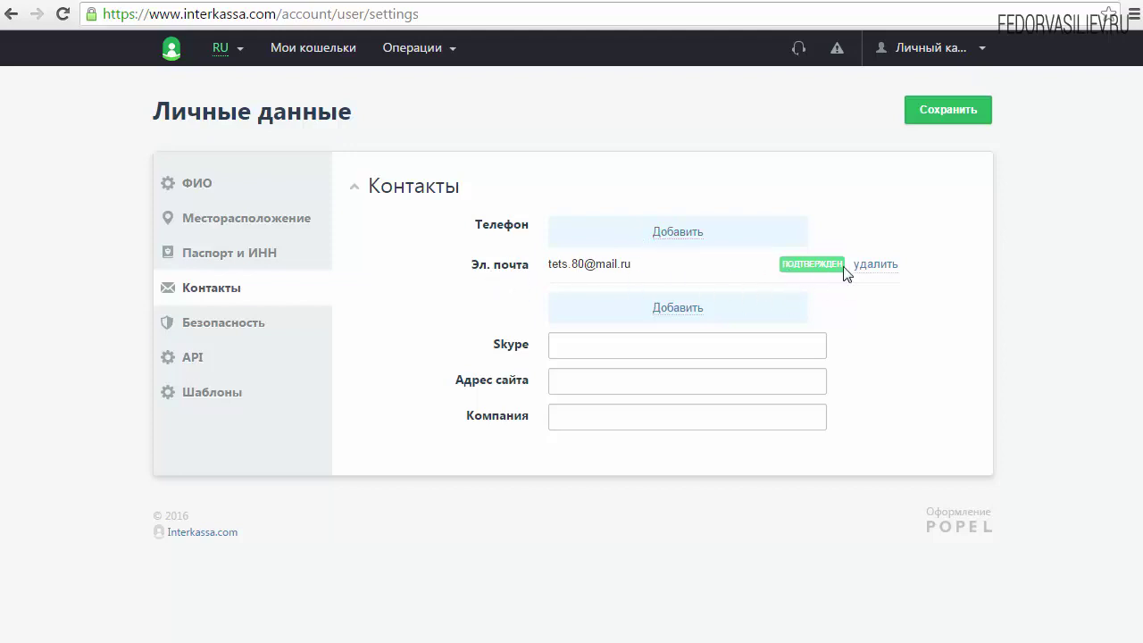
{"action": "left_click", "coordinate": [674, 239]}
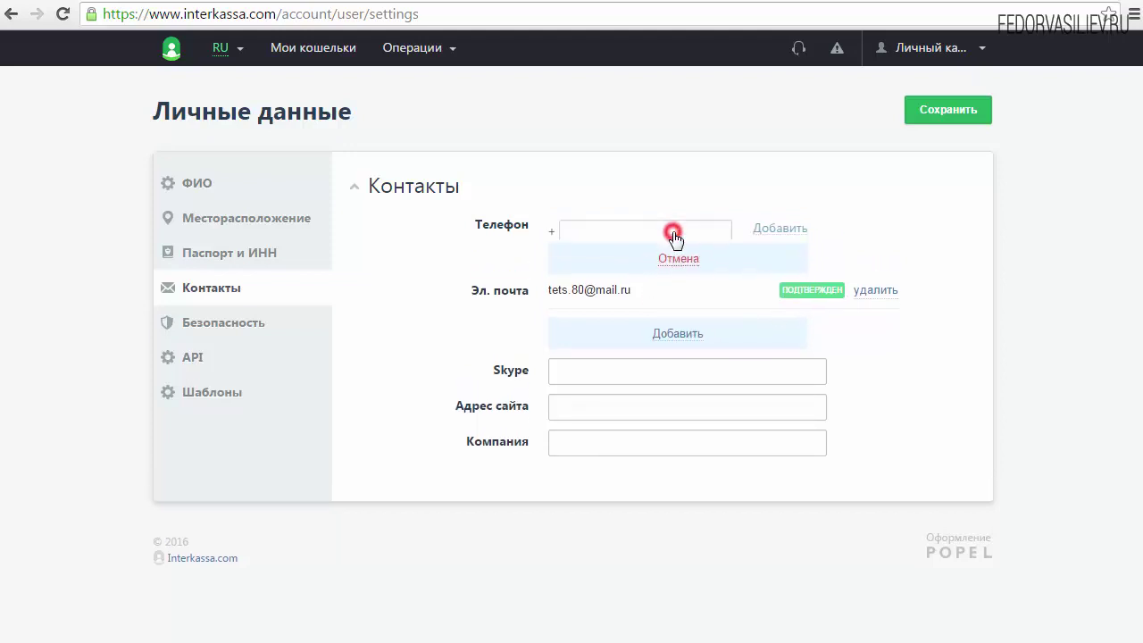
{"action": "left_click", "coordinate": [586, 238]}
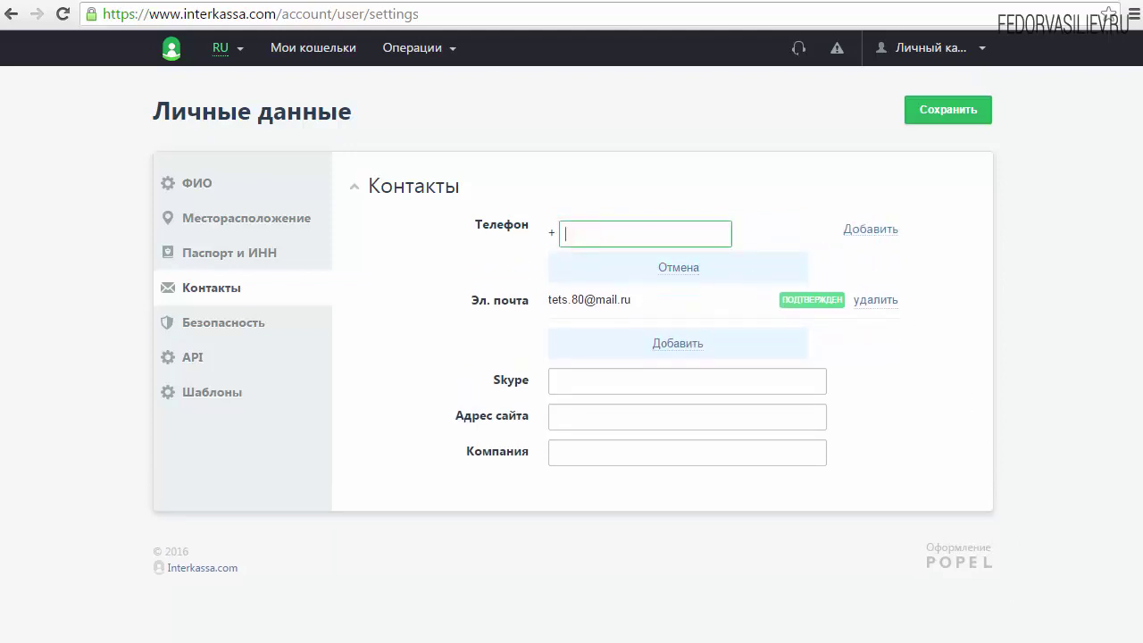
{"action": "left_click", "coordinate": [566, 235]}
{"action": "type", "text": "79000000000"}
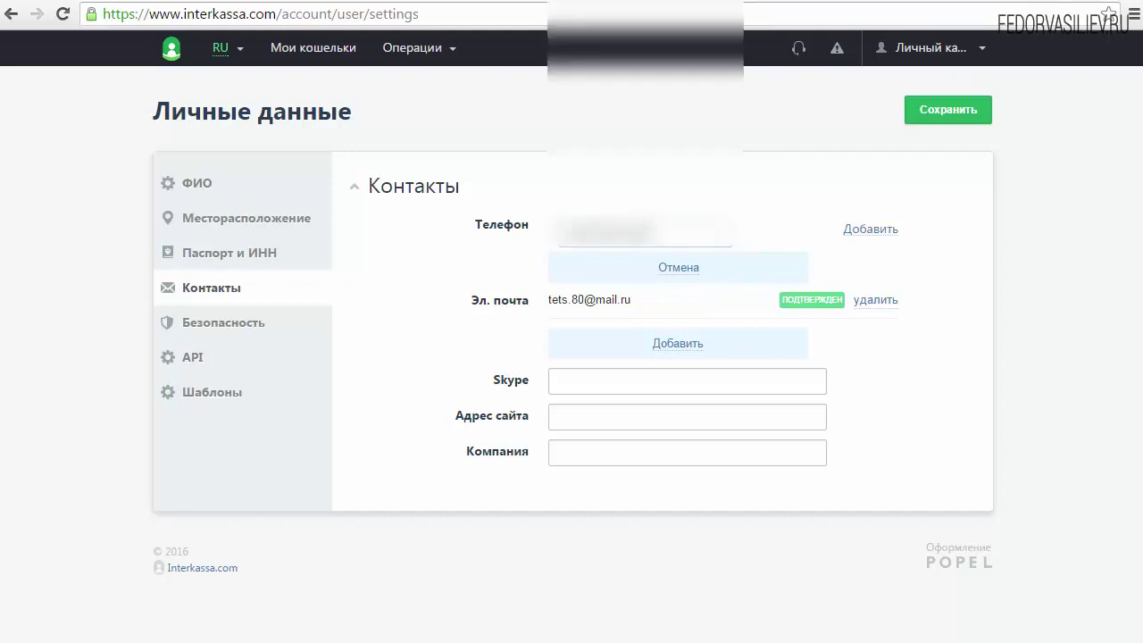
{"action": "left_click", "coordinate": [868, 234]}
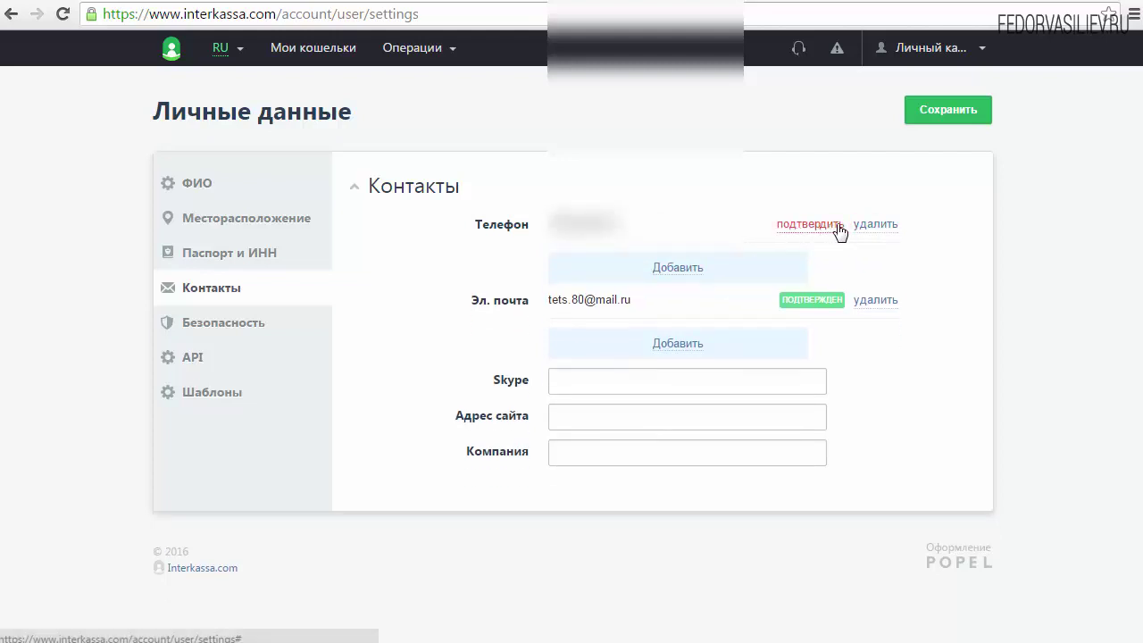
Step: Confirm the phone with the received SMS code
{"action": "left_click", "coordinate": [793, 224]}
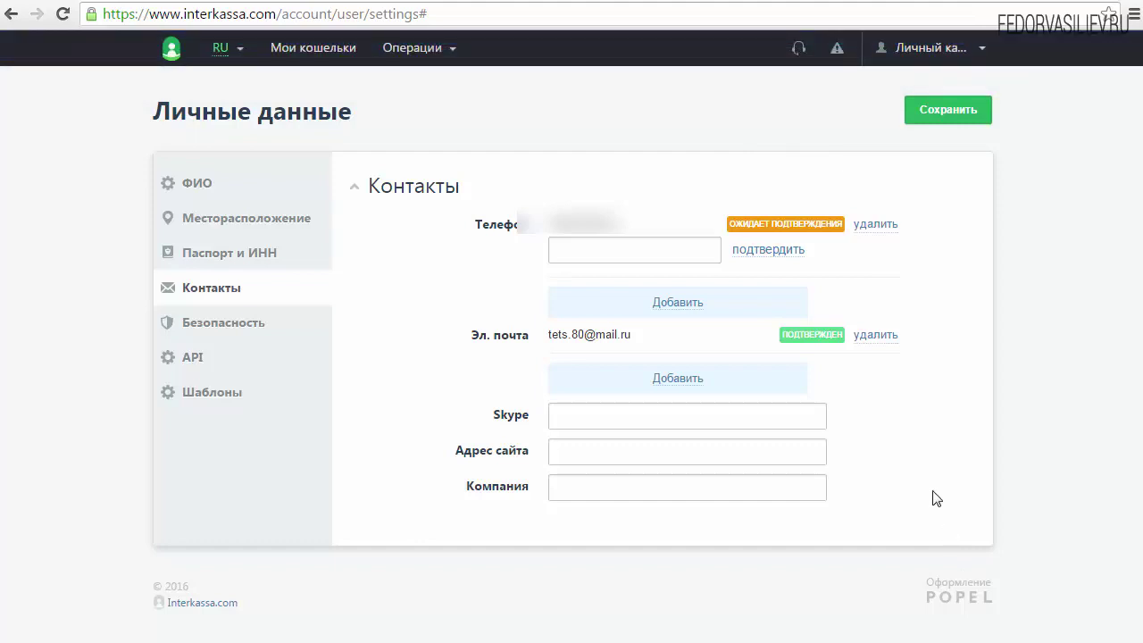
{"action": "left_click", "coordinate": [593, 250]}
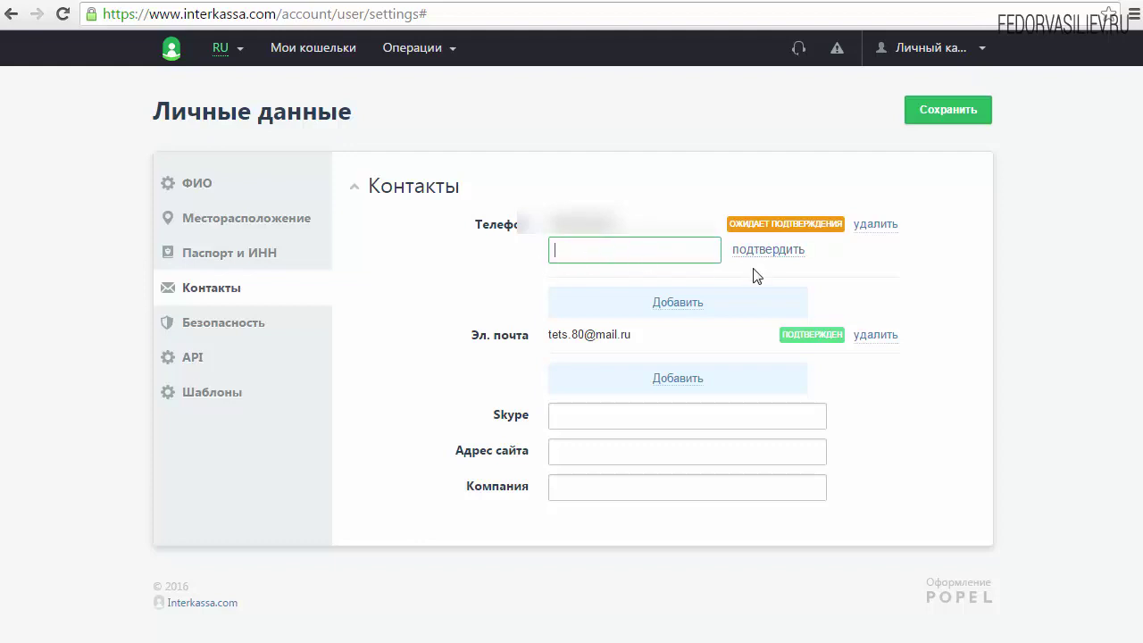
{"action": "left_click", "coordinate": [556, 250]}
{"action": "left_click_drag", "start_coordinate": [533, 248], "coordinate": [681, 247]}
{"action": "left_click", "coordinate": [572, 250]}
{"action": "left_click", "coordinate": [752, 250]}
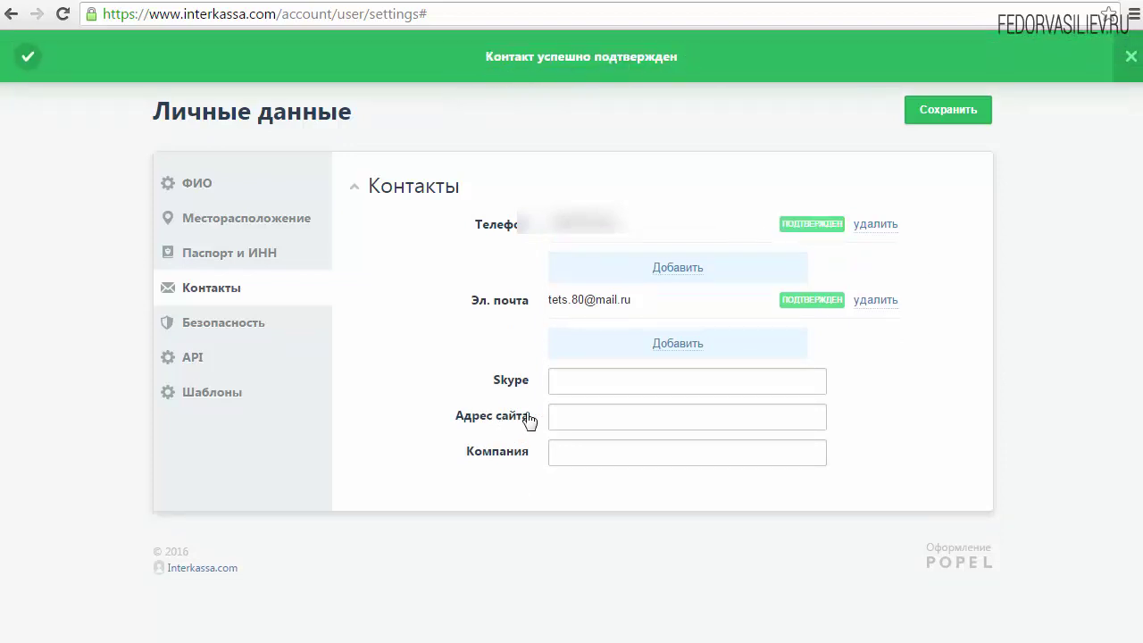
Step: Pass over the Skype, website and company fields and save the contact settings
{"action": "left_click", "coordinate": [557, 383]}
{"action": "left_click", "coordinate": [566, 427]}
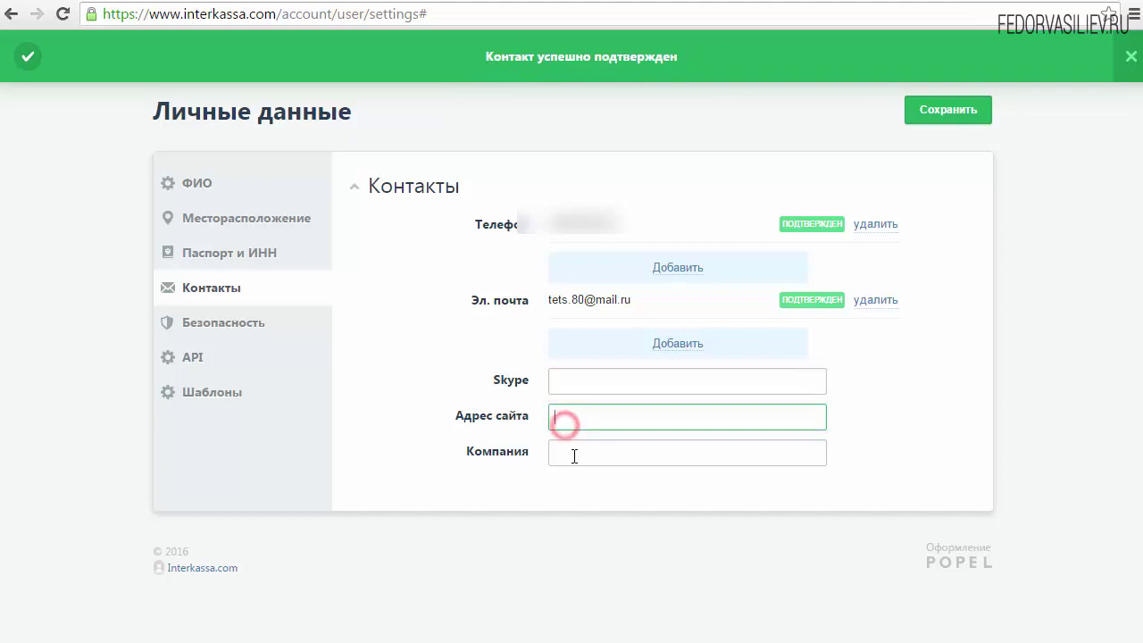
{"action": "left_click", "coordinate": [569, 456]}
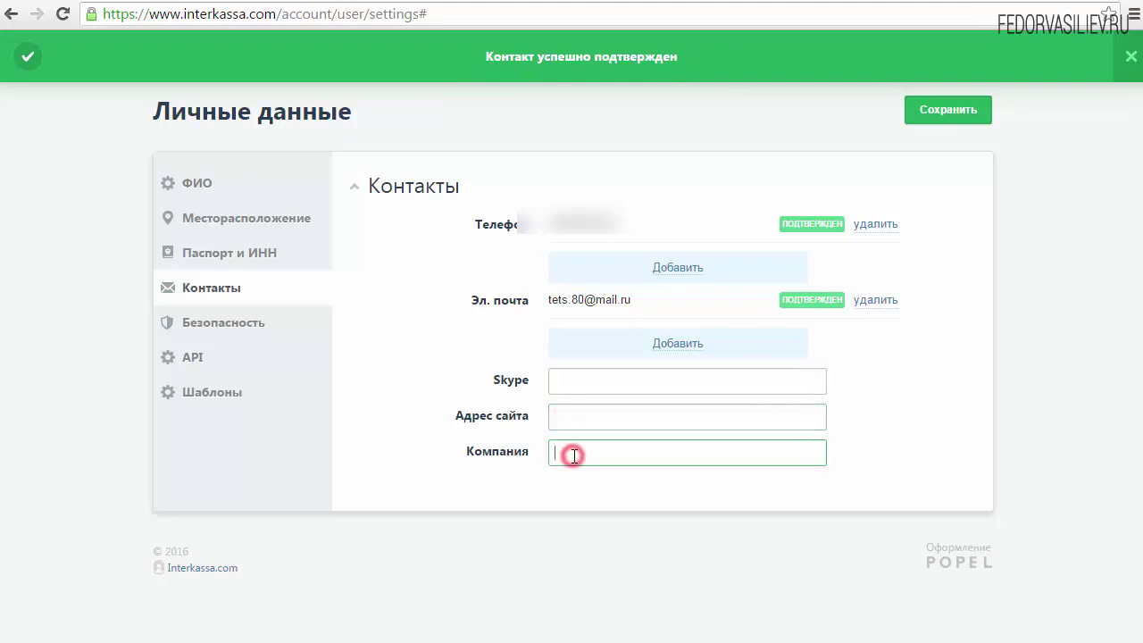
{"action": "left_click", "coordinate": [935, 113]}
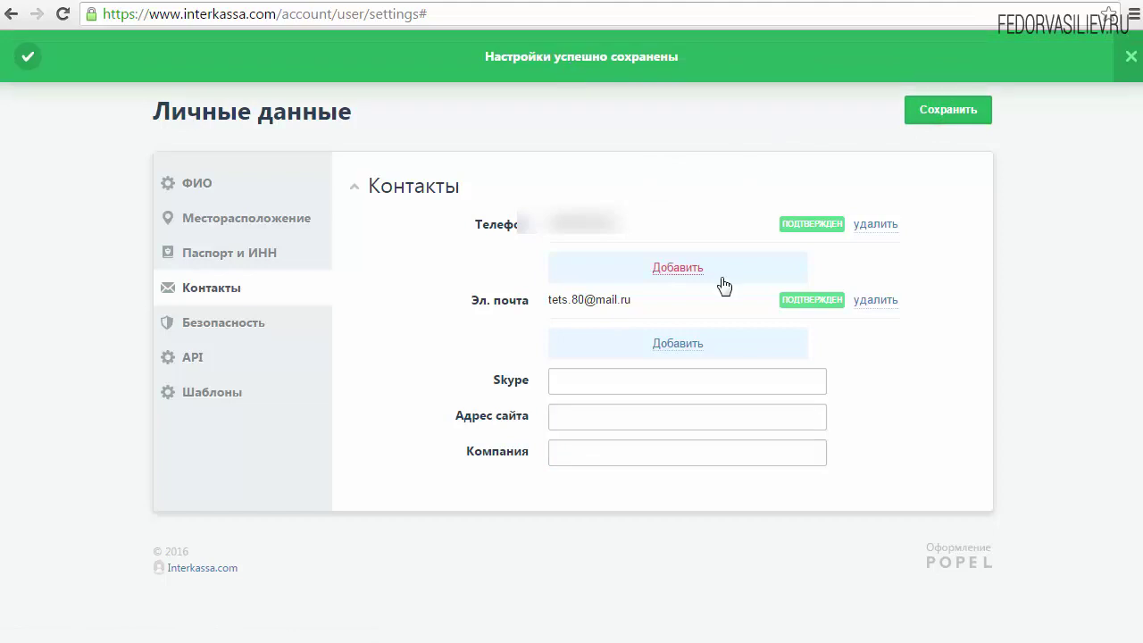
{"action": "left_click", "coordinate": [214, 327]}
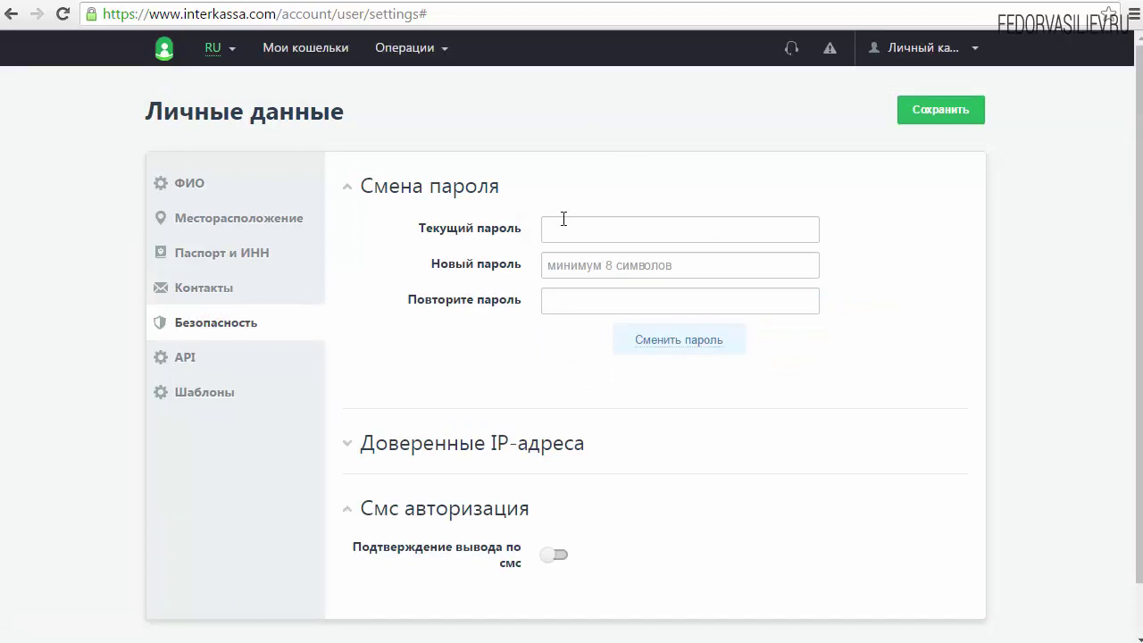
Step: Look over the current, new and repeat password fields on the security page
{"action": "left_click", "coordinate": [577, 264]}
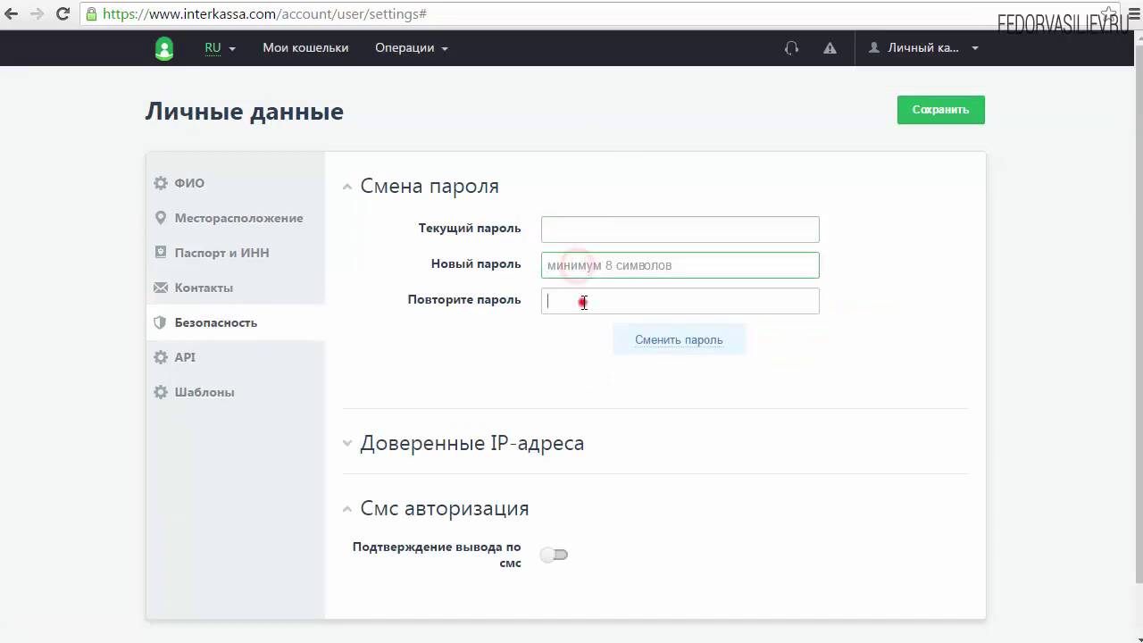
{"action": "left_click", "coordinate": [583, 302]}
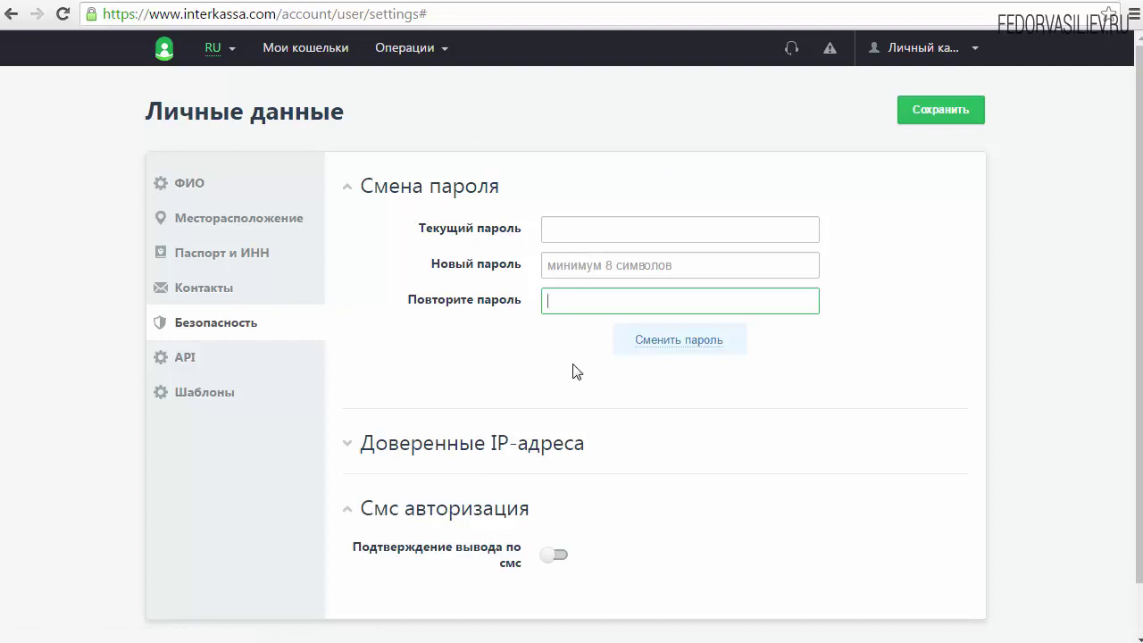
{"action": "left_click", "coordinate": [640, 265]}
{"action": "left_click", "coordinate": [597, 228]}
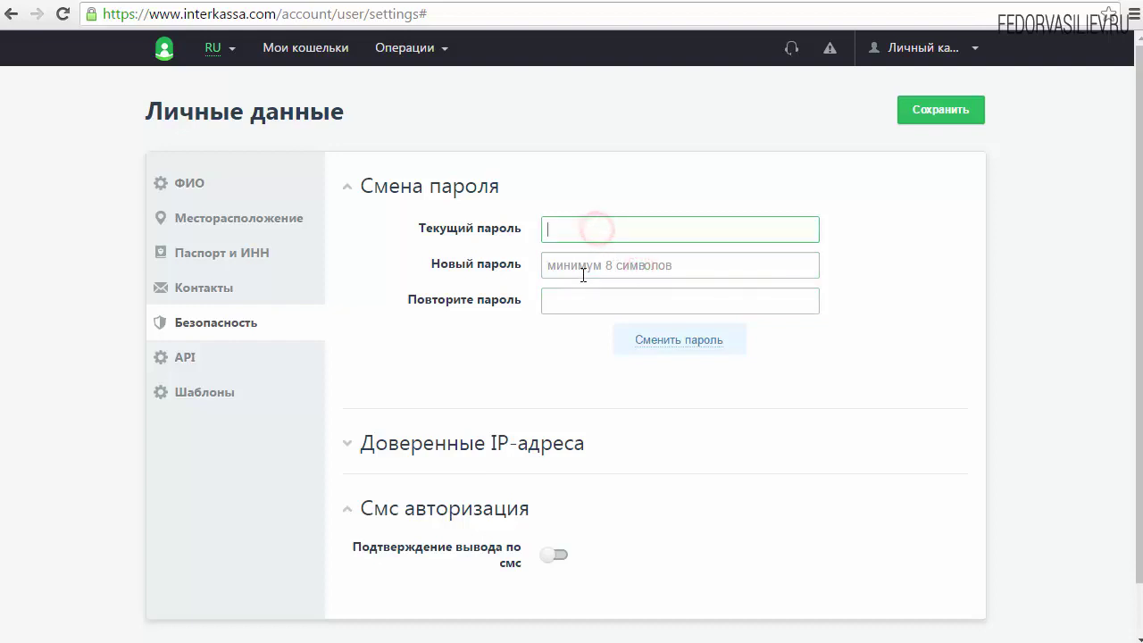
{"action": "left_click", "coordinate": [583, 270]}
{"action": "left_click", "coordinate": [577, 297]}
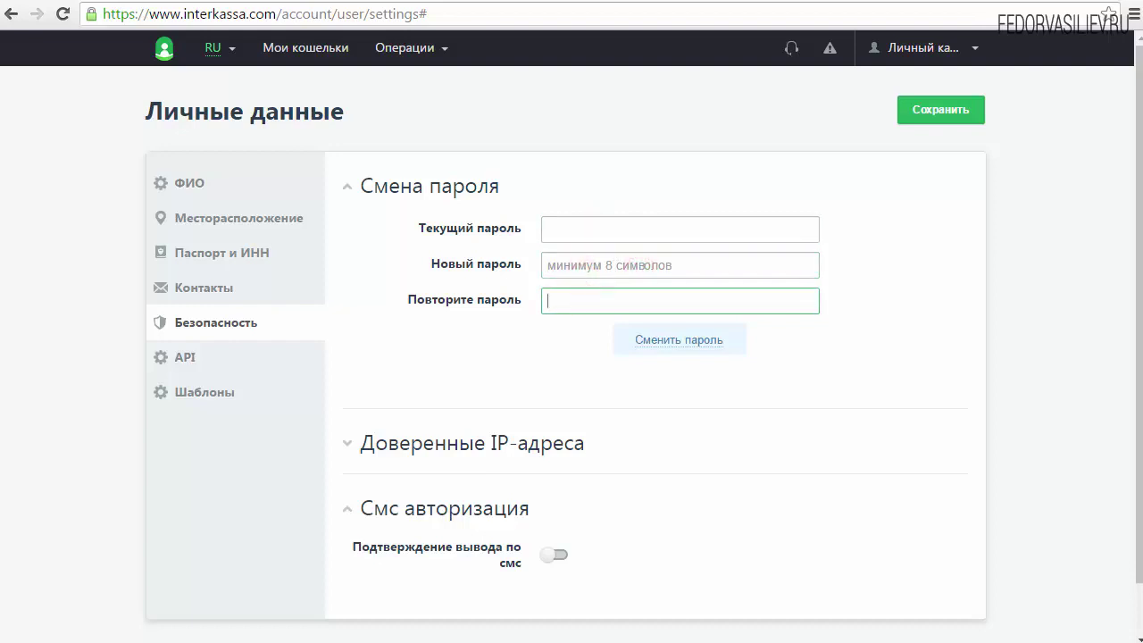
{"action": "left_click", "coordinate": [349, 473]}
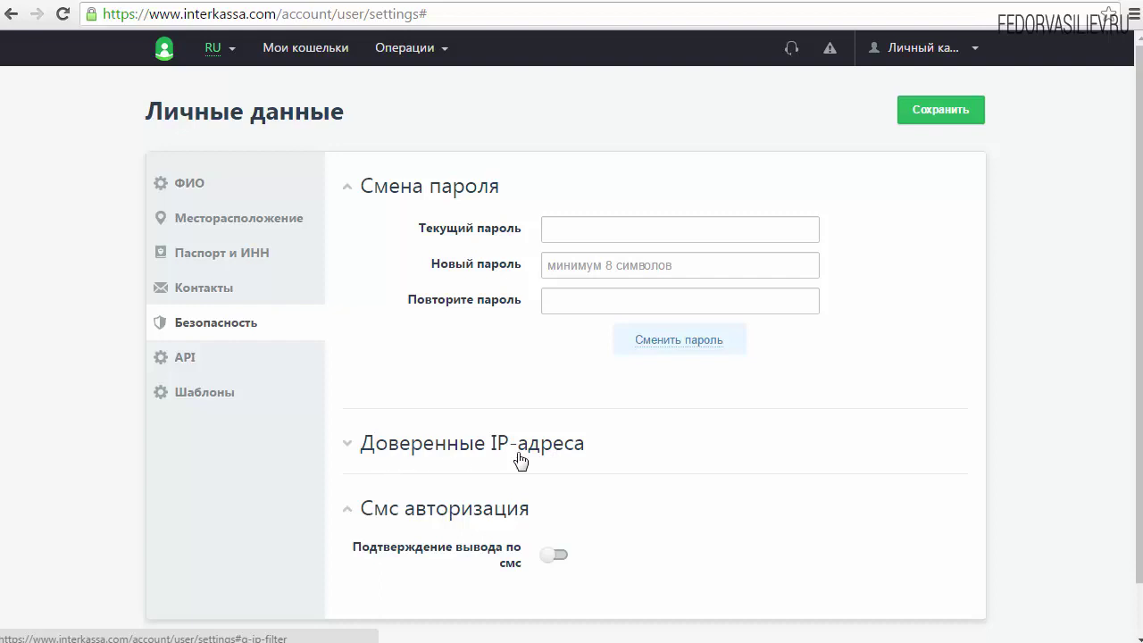
Step: Expand Доверенные IP-адреса, switch filtering on, and read the IP format hint
{"action": "left_click", "coordinate": [349, 443]}
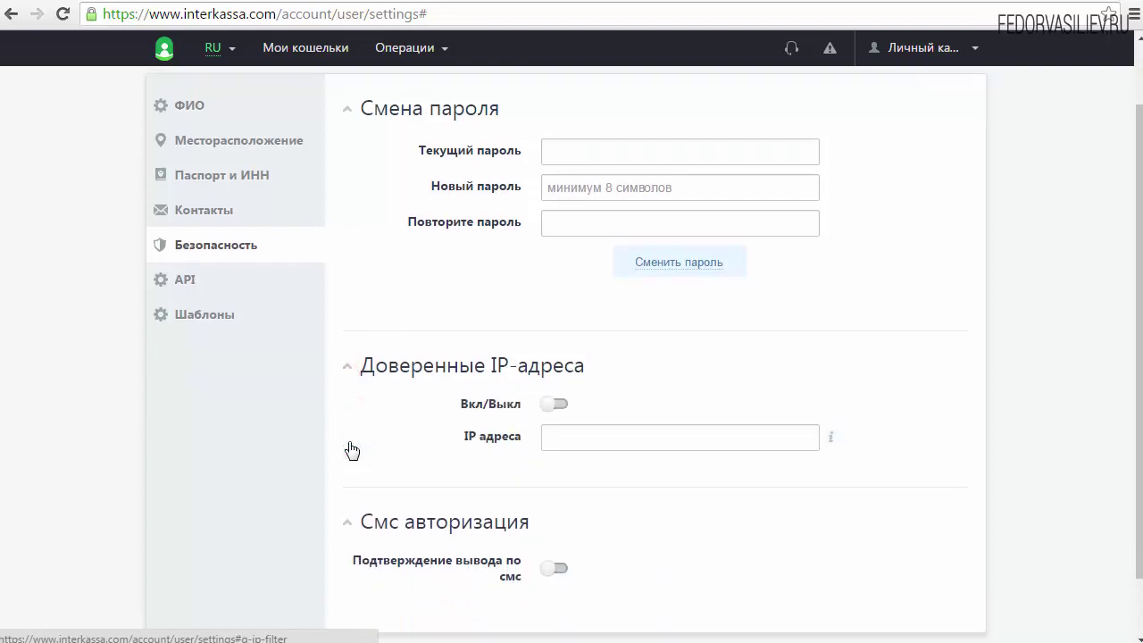
{"action": "left_click", "coordinate": [559, 393]}
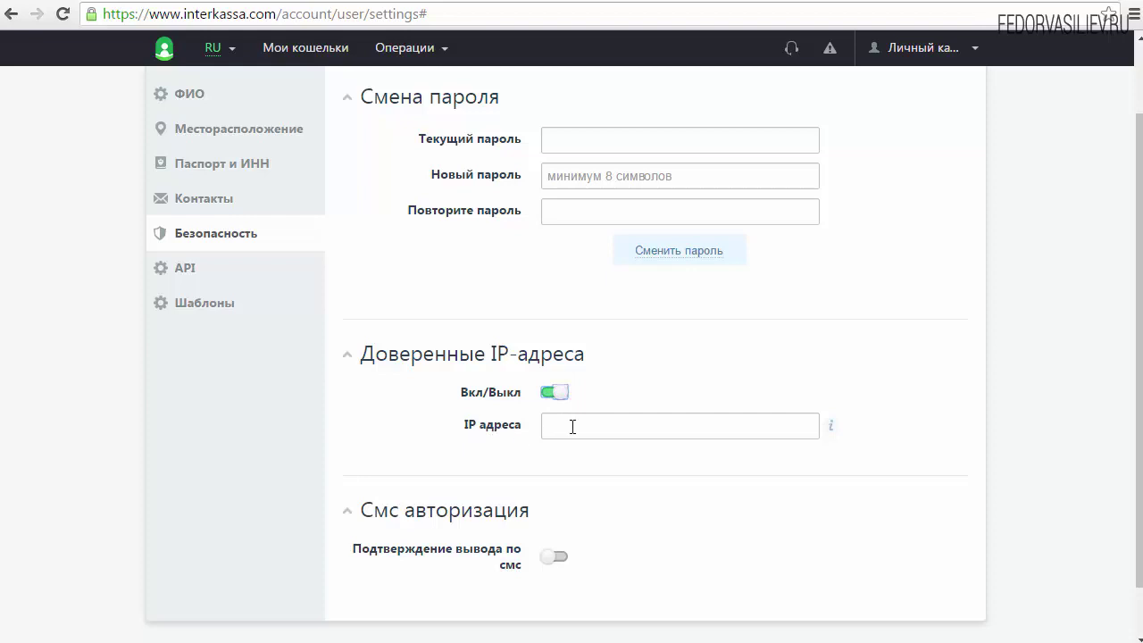
{"action": "left_click", "coordinate": [831, 429]}
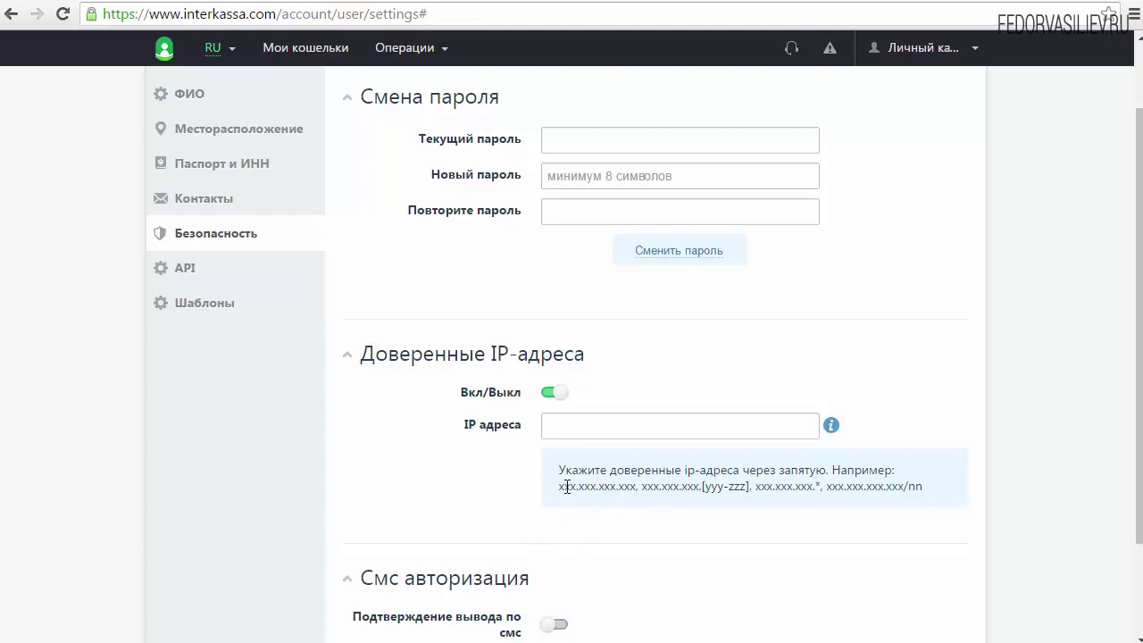
{"action": "left_click_drag", "start_coordinate": [557, 487], "coordinate": [711, 489]}
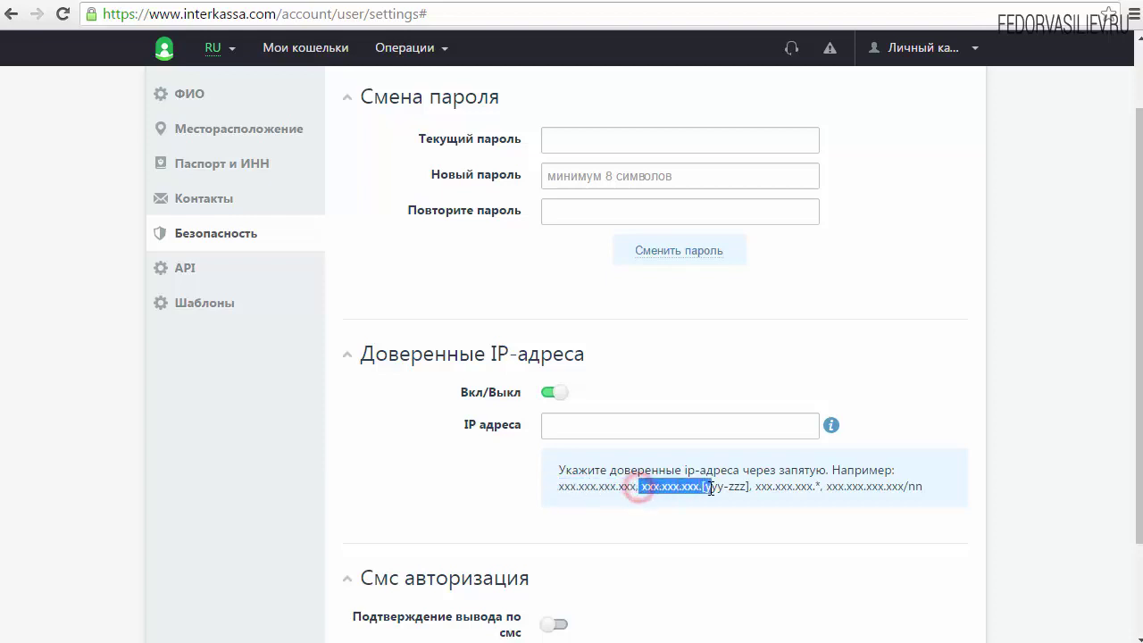
{"action": "left_click", "coordinate": [686, 486]}
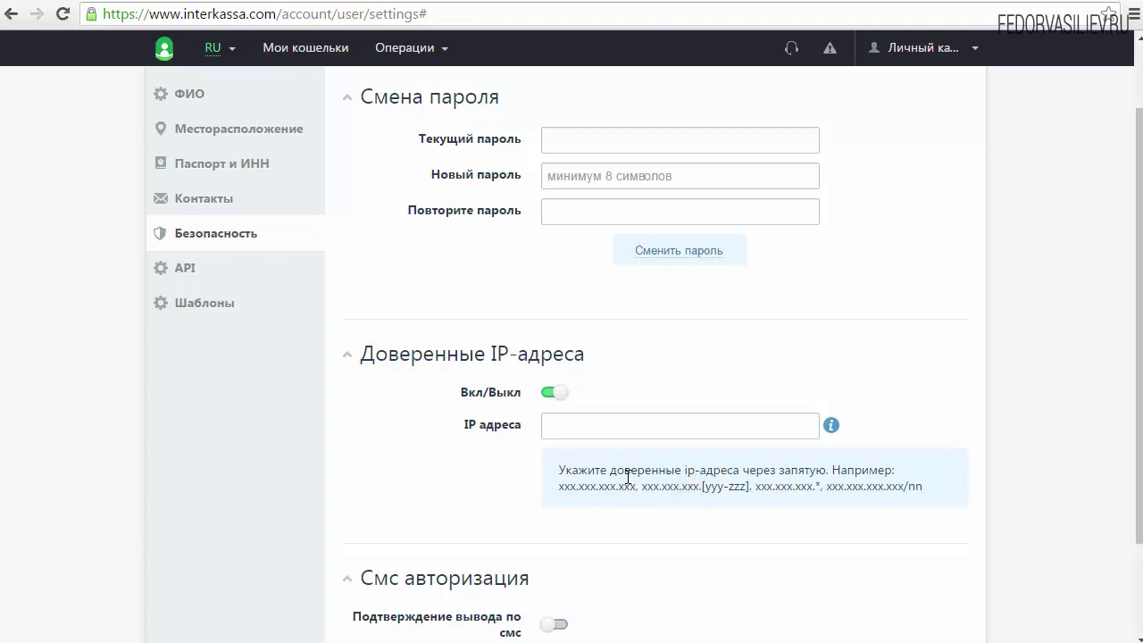
{"action": "left_click", "coordinate": [572, 425]}
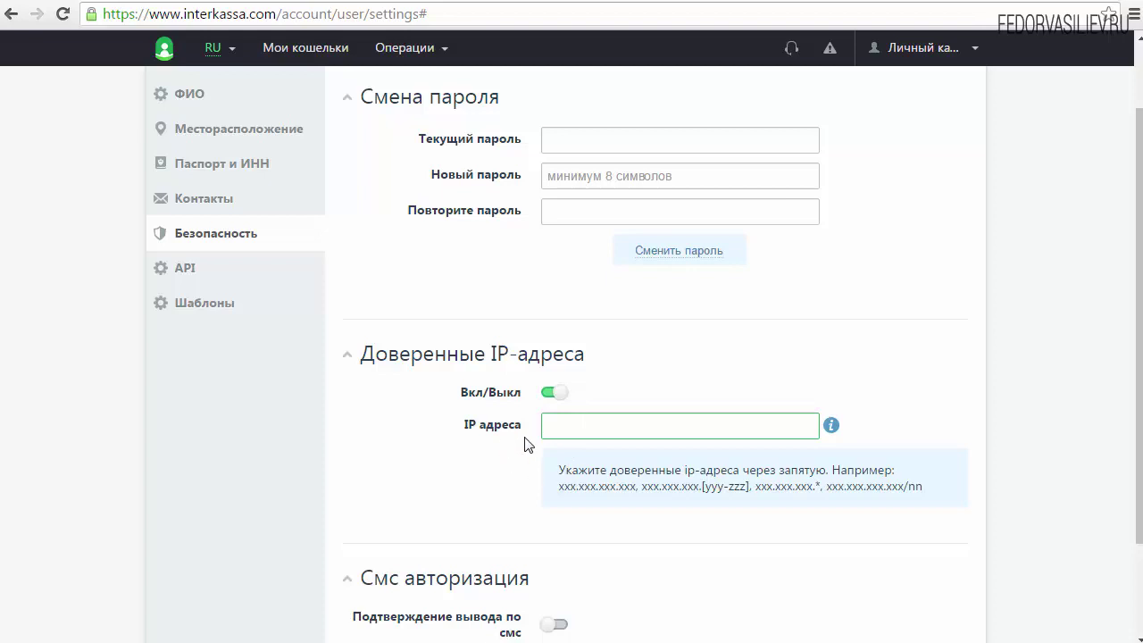
{"action": "left_click", "coordinate": [550, 424]}
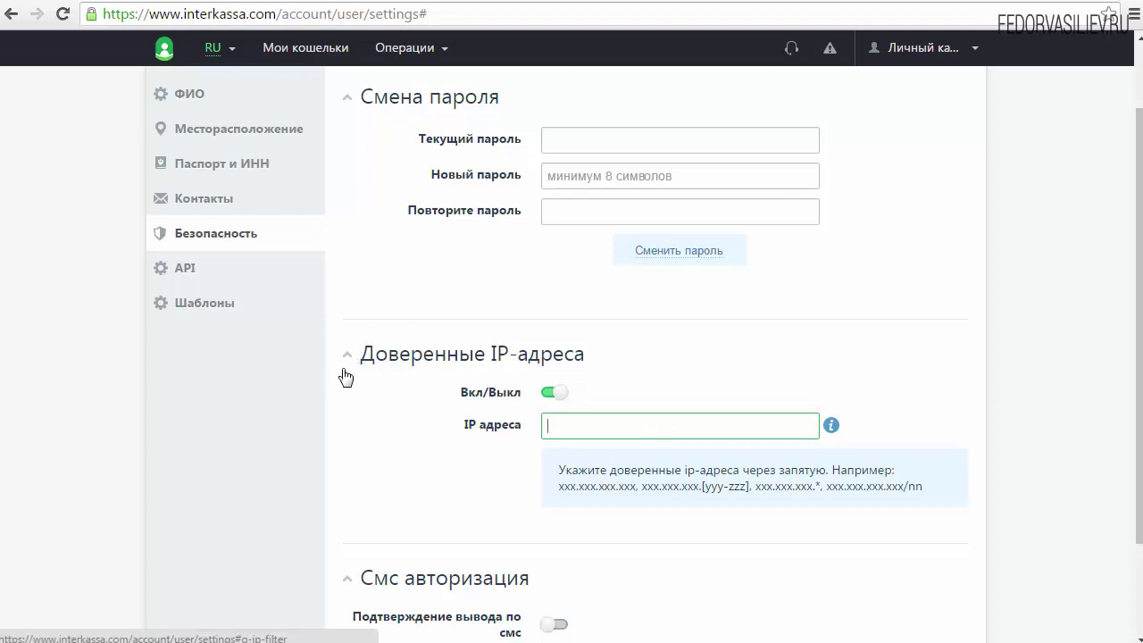
Step: Switch trusted IP filtering back off, leaving the IP field empty
{"action": "scroll", "coordinate": [441, 383], "scroll_direction": "up", "scroll_amount": 1}
{"action": "left_click", "coordinate": [572, 267]}
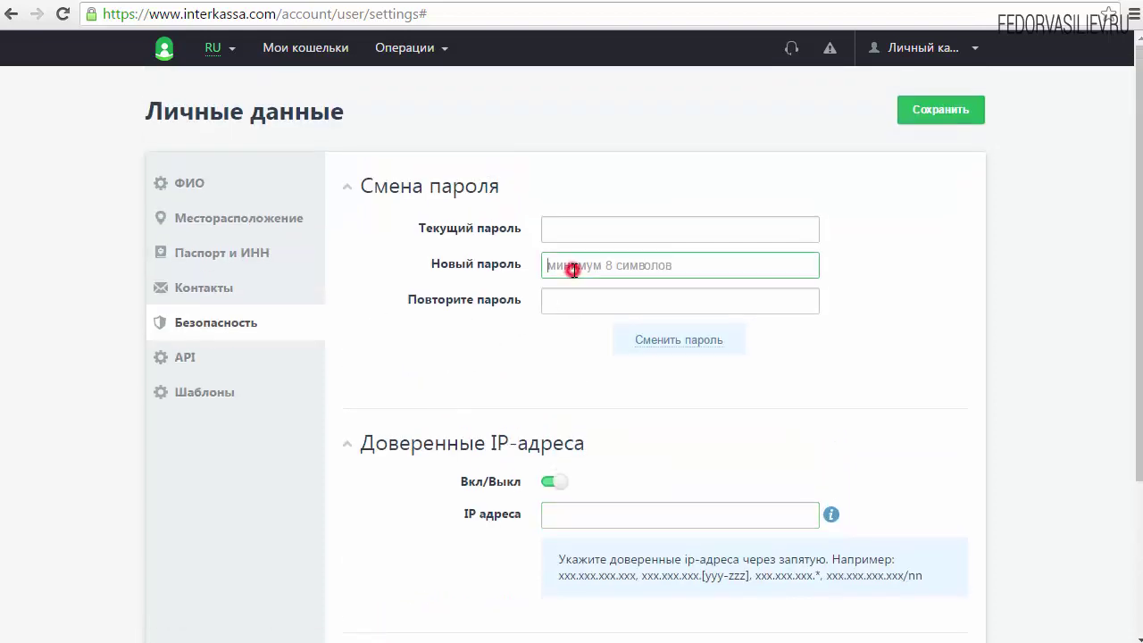
{"action": "scroll", "coordinate": [415, 431], "scroll_direction": "down", "scroll_amount": 1}
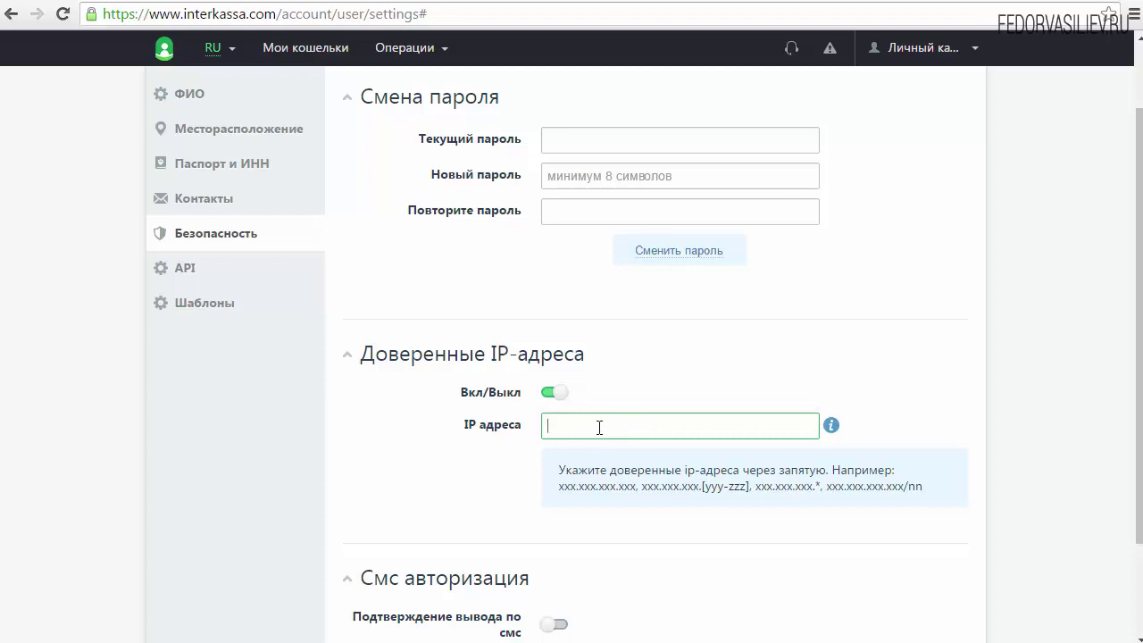
{"action": "left_click", "coordinate": [553, 393]}
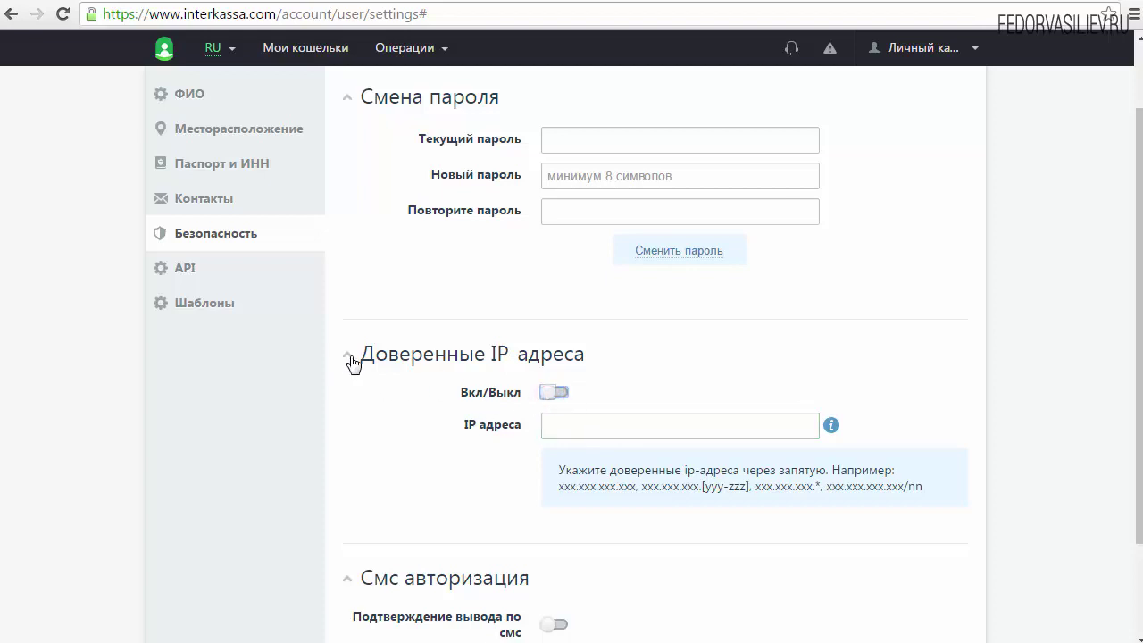
Step: Collapse trusted IPs and turn on SMS confirmation for withdrawals
{"action": "left_click", "coordinate": [352, 360]}
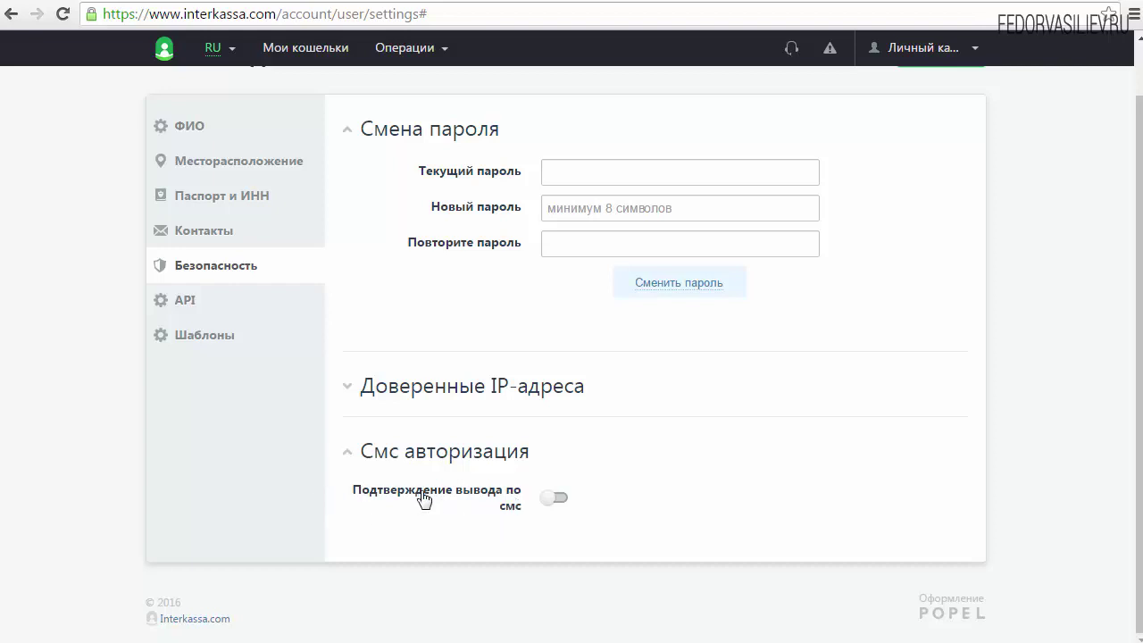
{"action": "left_click", "coordinate": [349, 452]}
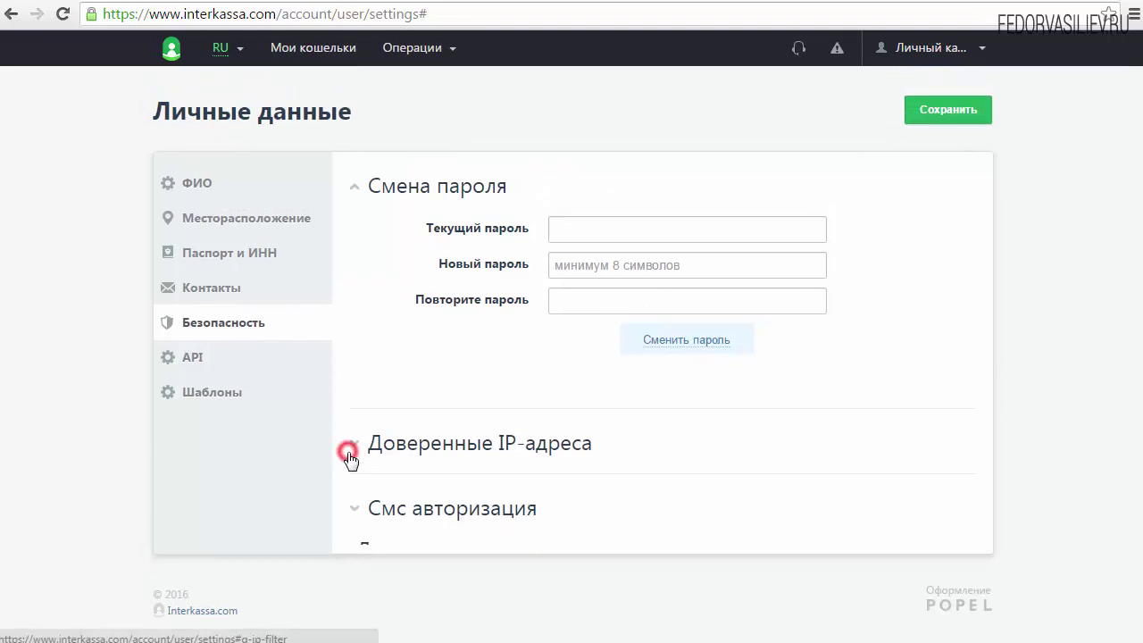
{"action": "left_click", "coordinate": [350, 502]}
{"action": "scroll", "coordinate": [465, 545], "scroll_direction": "down", "scroll_amount": 1}
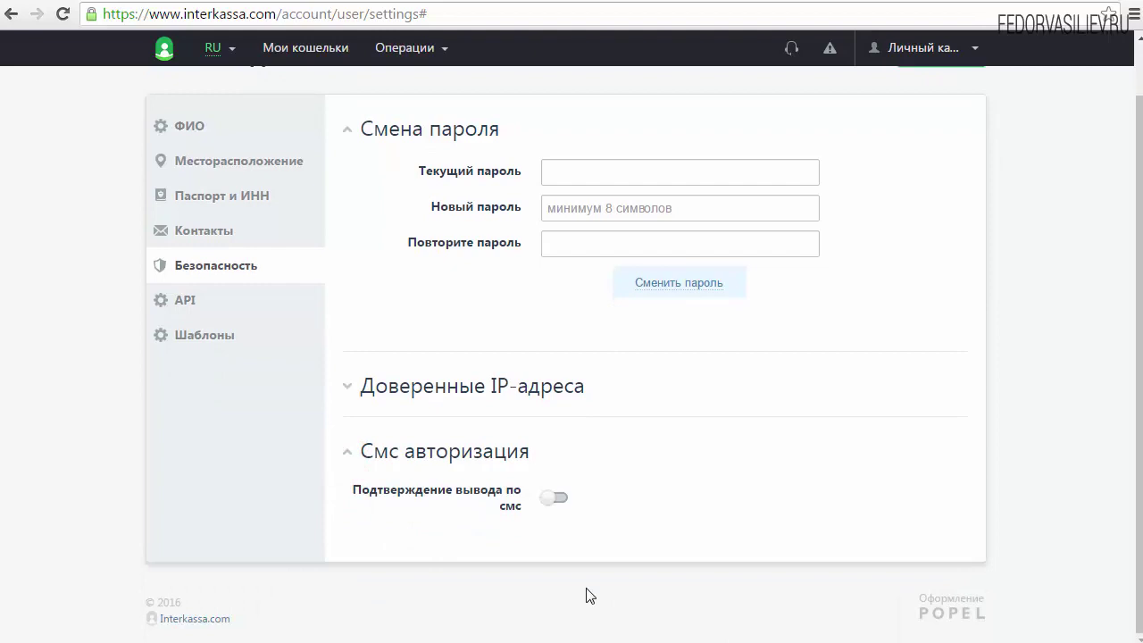
{"action": "left_click", "coordinate": [561, 500]}
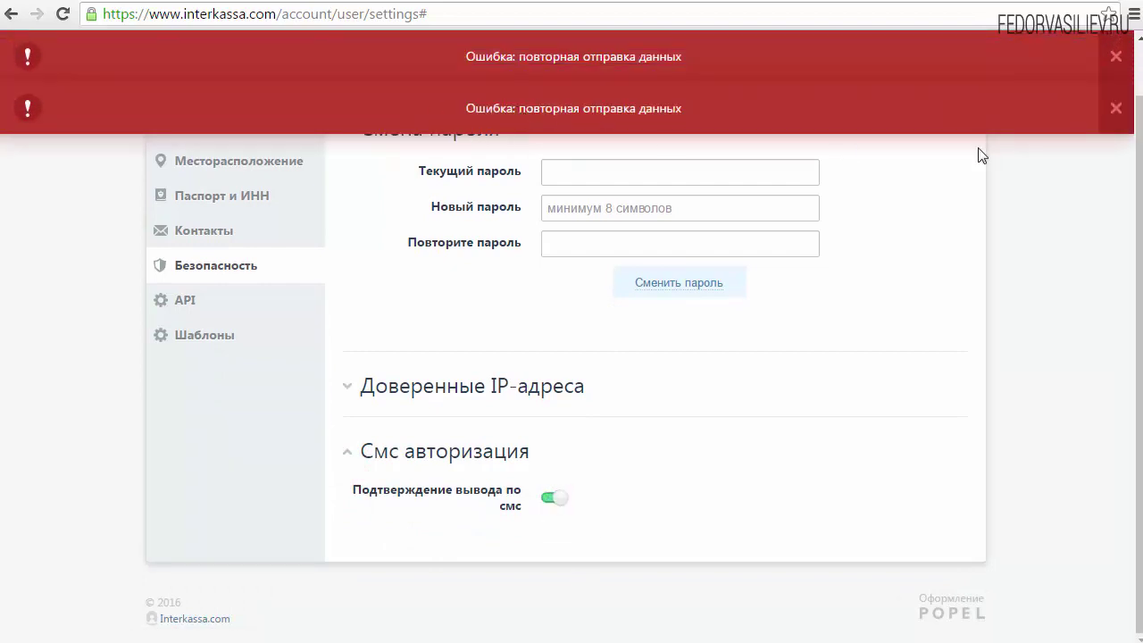
Step: Dismiss the two error notices and save the security settings
{"action": "left_click", "coordinate": [1111, 112]}
{"action": "left_click", "coordinate": [1117, 56]}
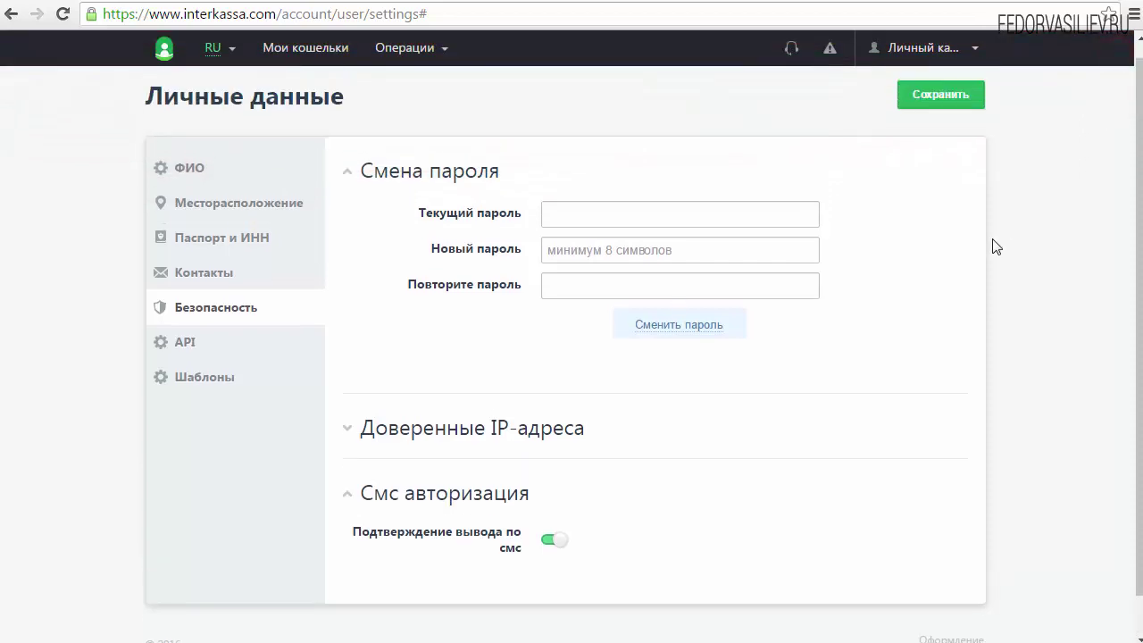
{"action": "left_click", "coordinate": [942, 116]}
{"action": "scroll", "coordinate": [934, 247], "scroll_direction": "down", "scroll_amount": 1}
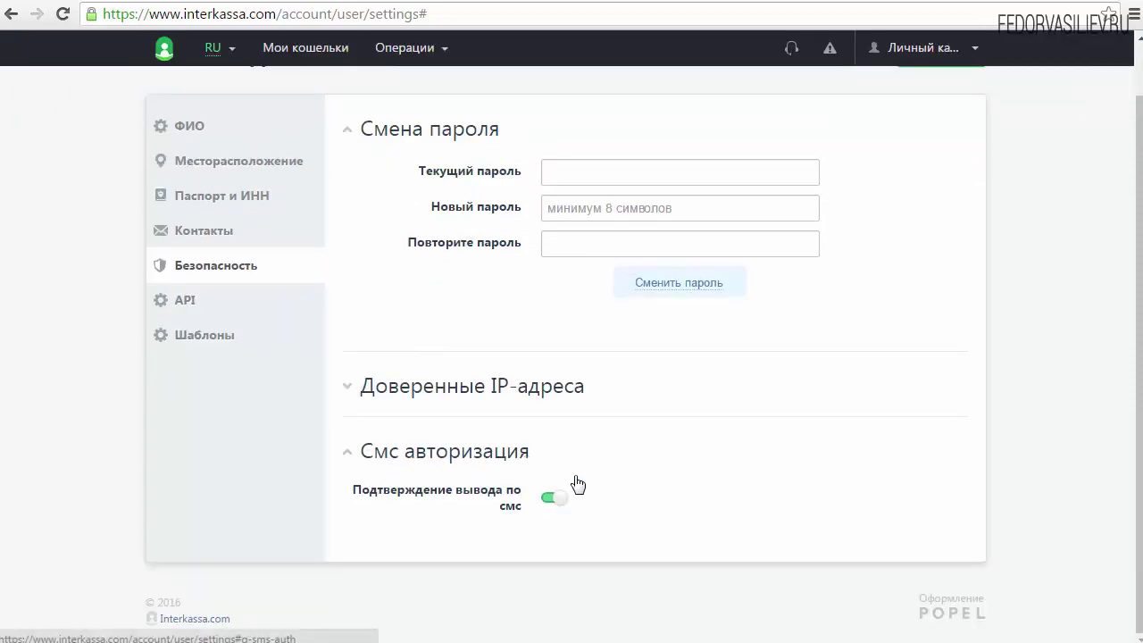
{"action": "left_click", "coordinate": [185, 300]}
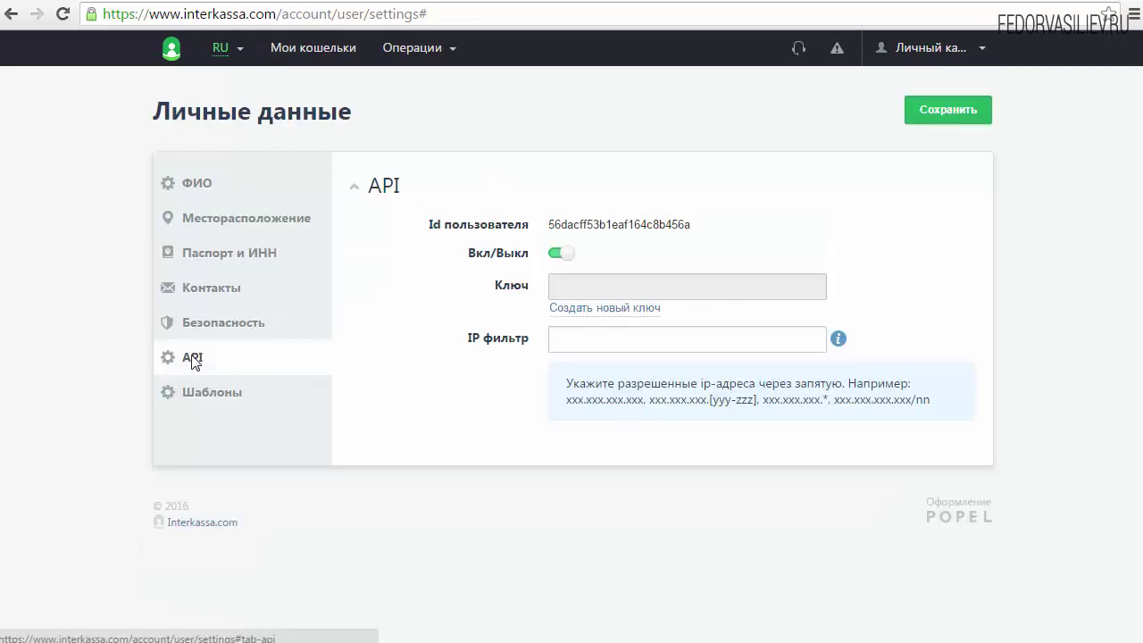
Step: Toggle API access, then view the empty withdrawal data templates list under Шаблоны
{"action": "left_click", "coordinate": [193, 357]}
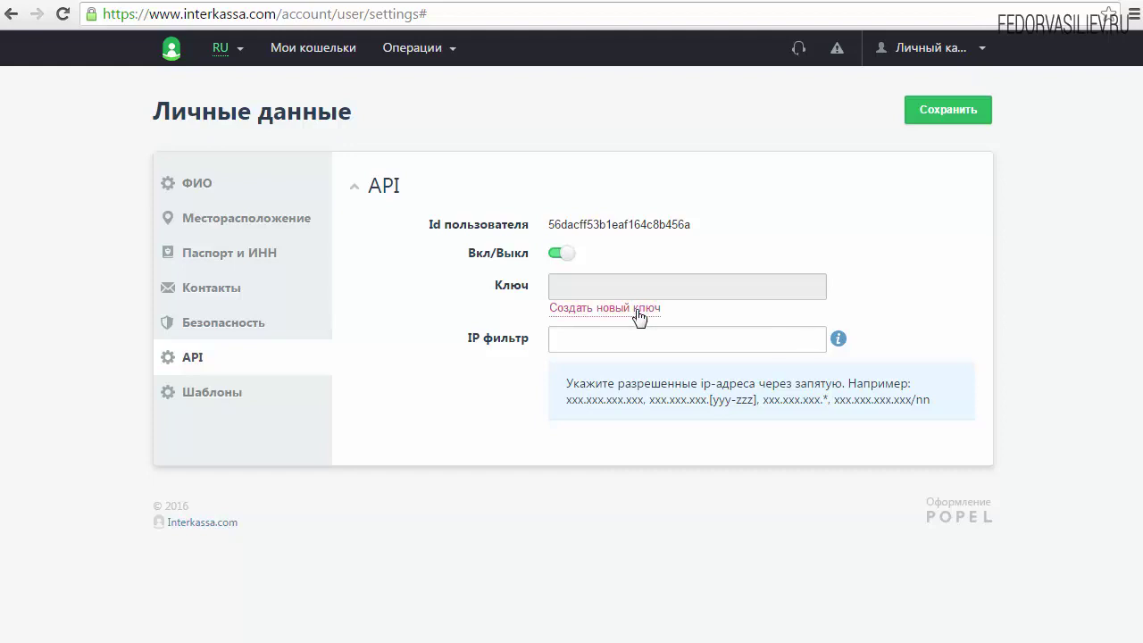
{"action": "left_click", "coordinate": [558, 255]}
{"action": "left_click", "coordinate": [201, 395]}
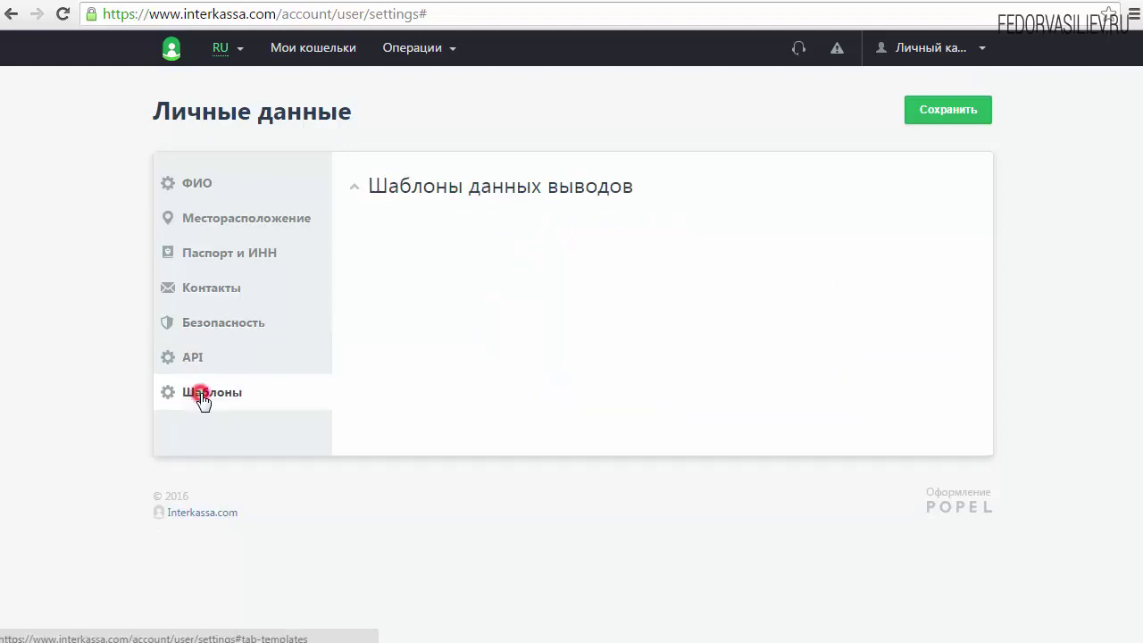
{"action": "left_click", "coordinate": [442, 191]}
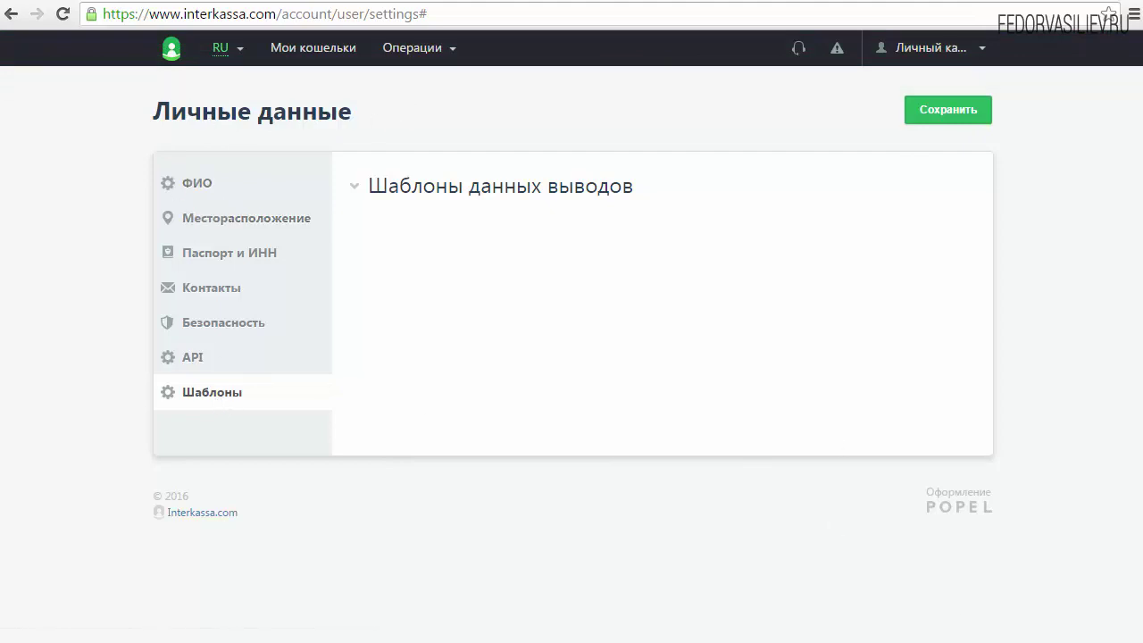
{"action": "left_click", "coordinate": [913, 50]}
{"action": "left_click", "coordinate": [913, 51]}
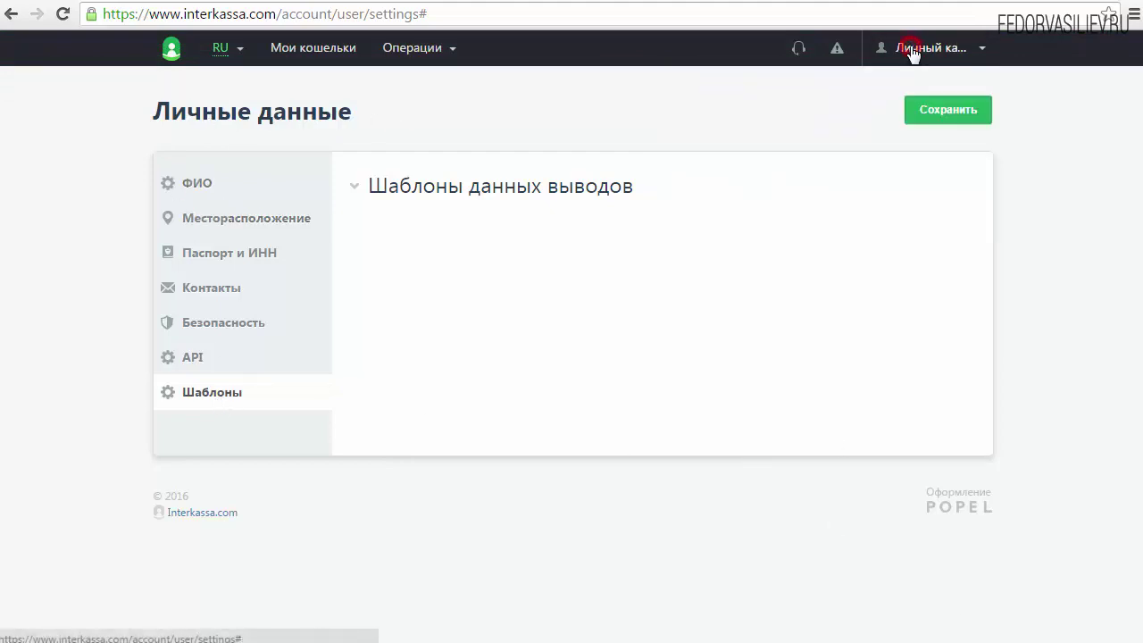
Step: Switch the account to Режим касс and begin creating the first checkout
{"action": "left_click", "coordinate": [913, 51]}
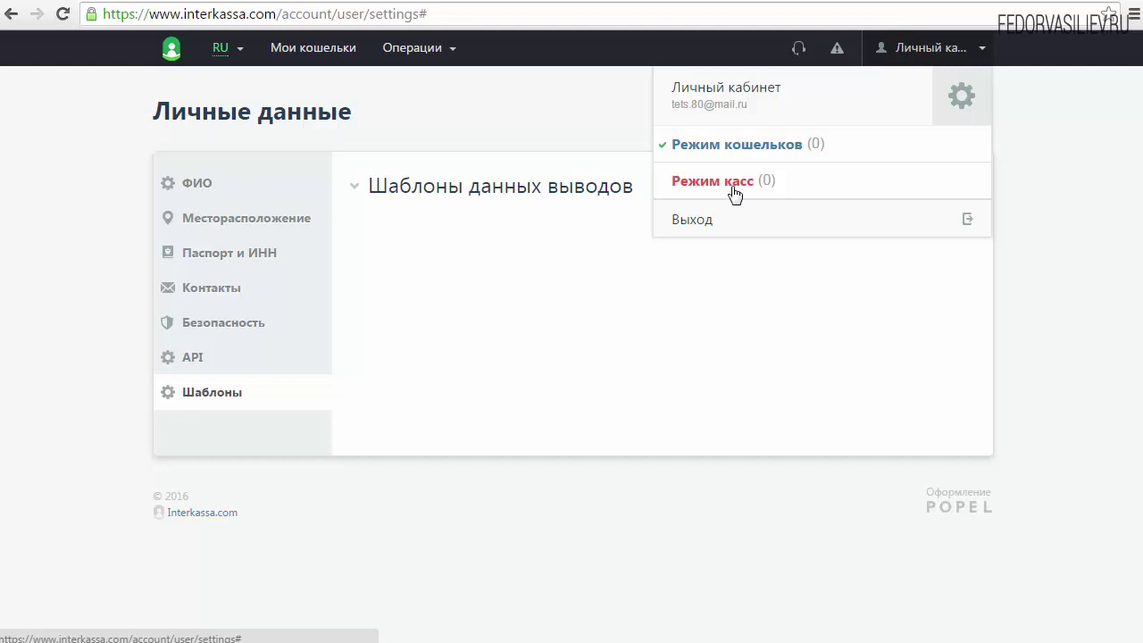
{"action": "left_click", "coordinate": [705, 189]}
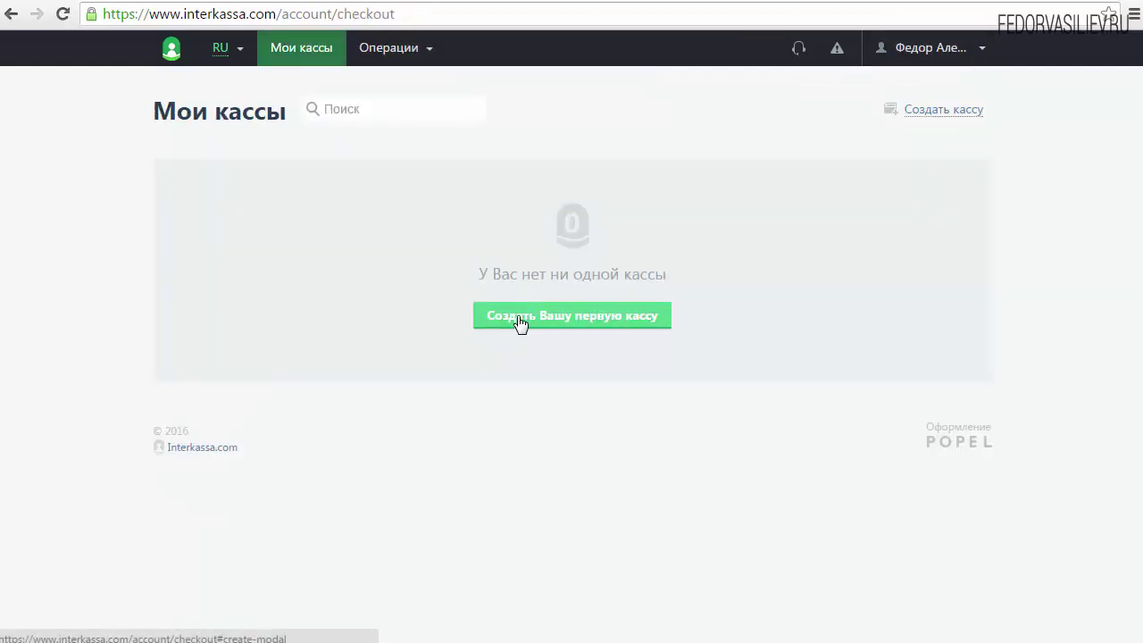
{"action": "left_click", "coordinate": [631, 320]}
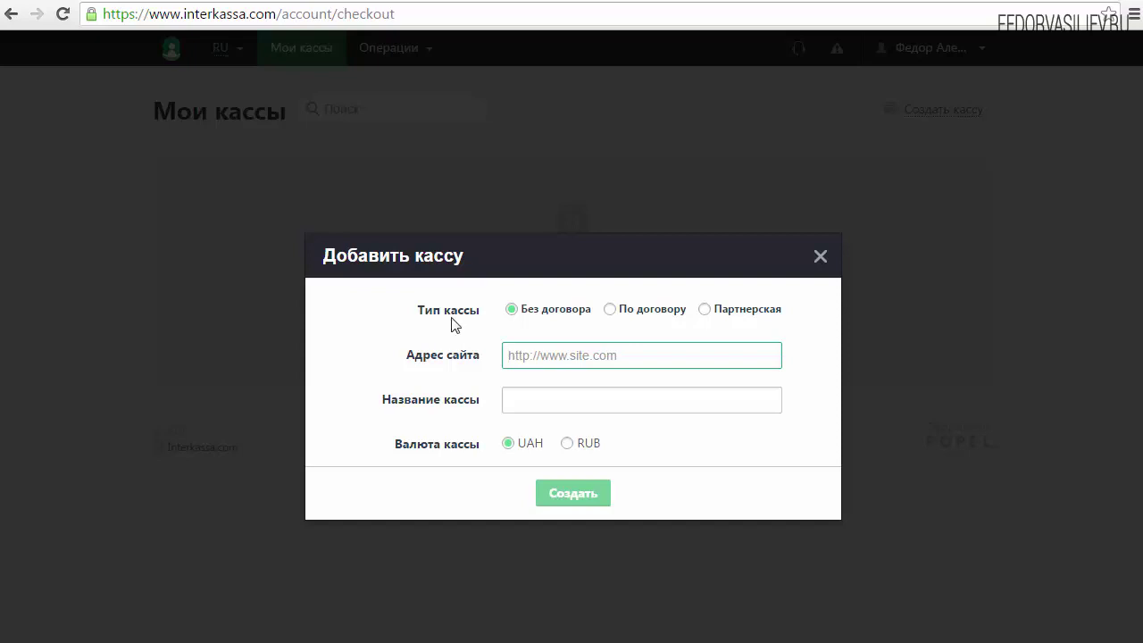
{"action": "left_click", "coordinate": [611, 310]}
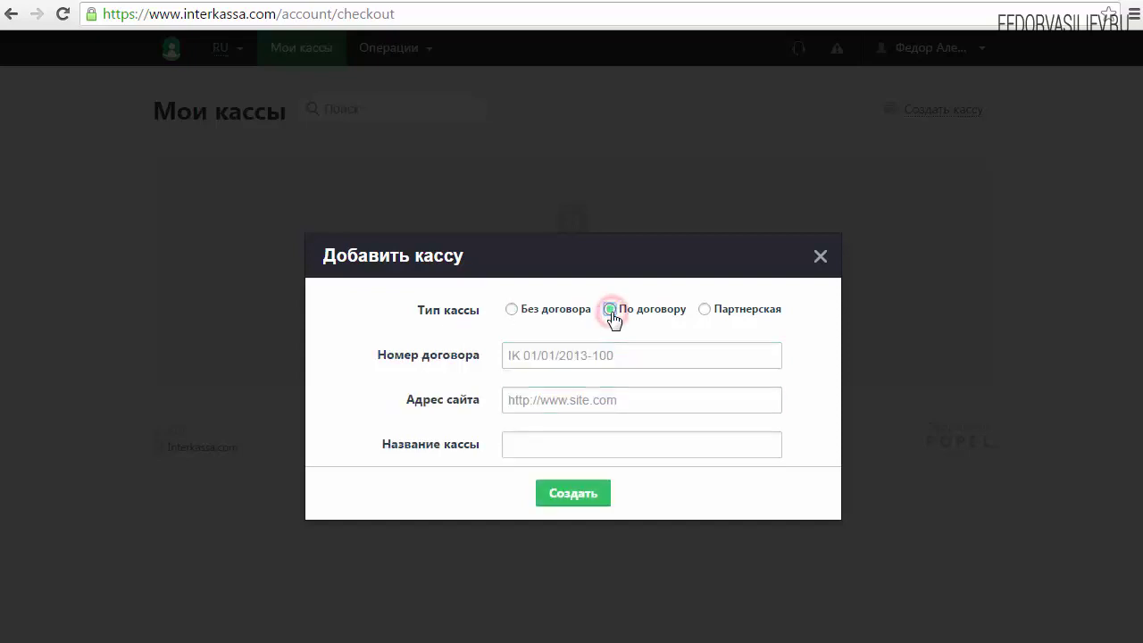
{"action": "left_click", "coordinate": [705, 309]}
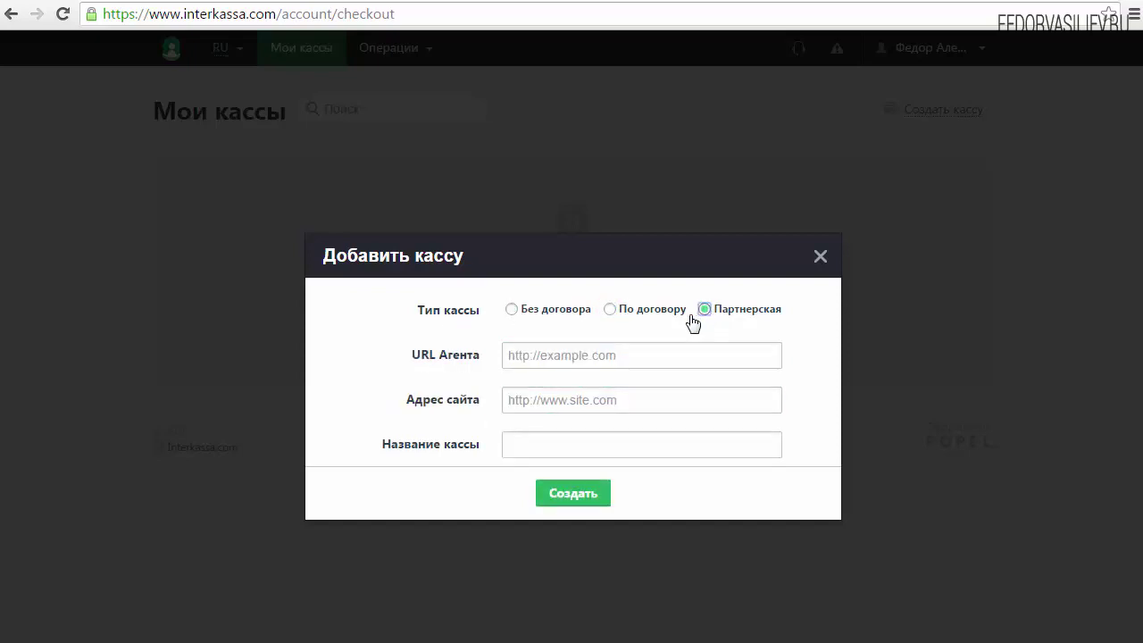
{"action": "left_click", "coordinate": [512, 309]}
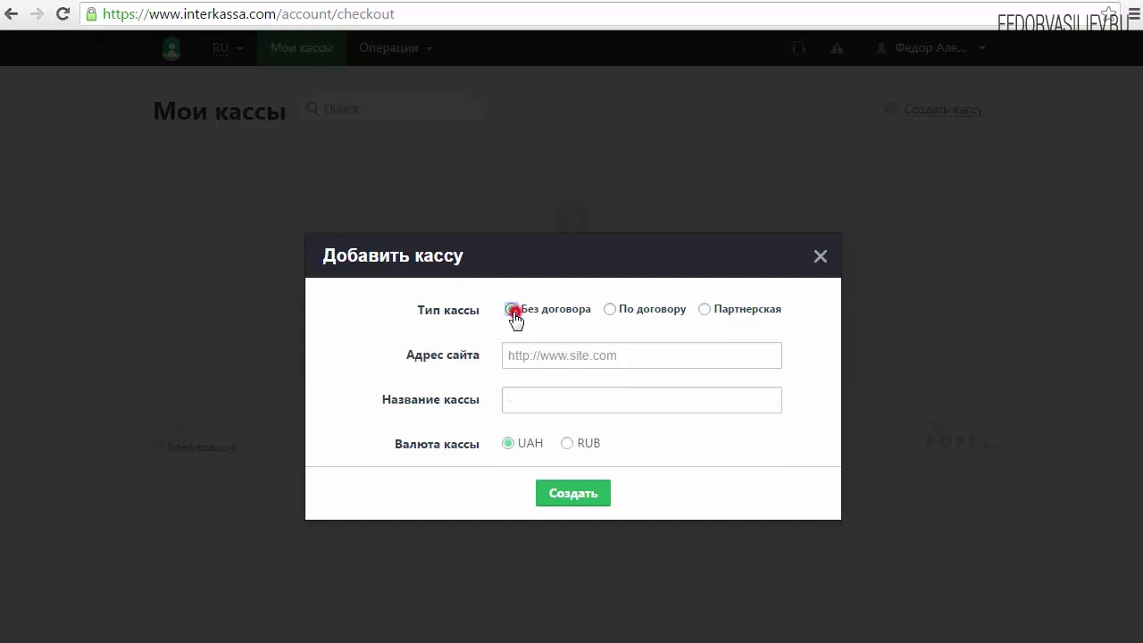
{"action": "left_click", "coordinate": [611, 310]}
{"action": "left_click", "coordinate": [704, 309]}
{"action": "left_click", "coordinate": [611, 311]}
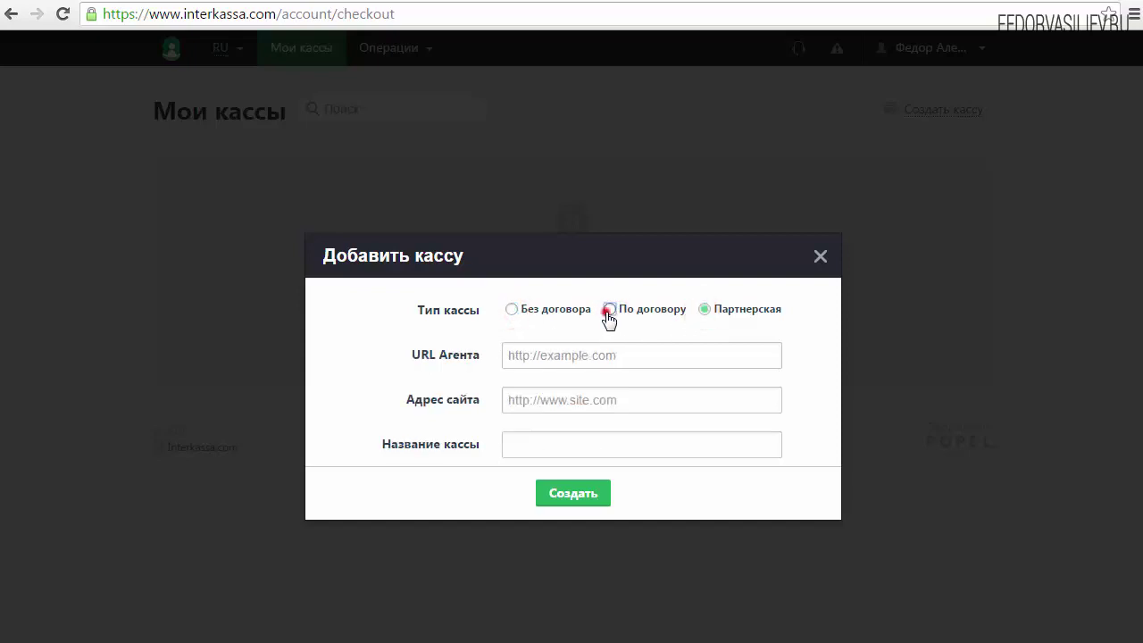
{"action": "left_click", "coordinate": [512, 309]}
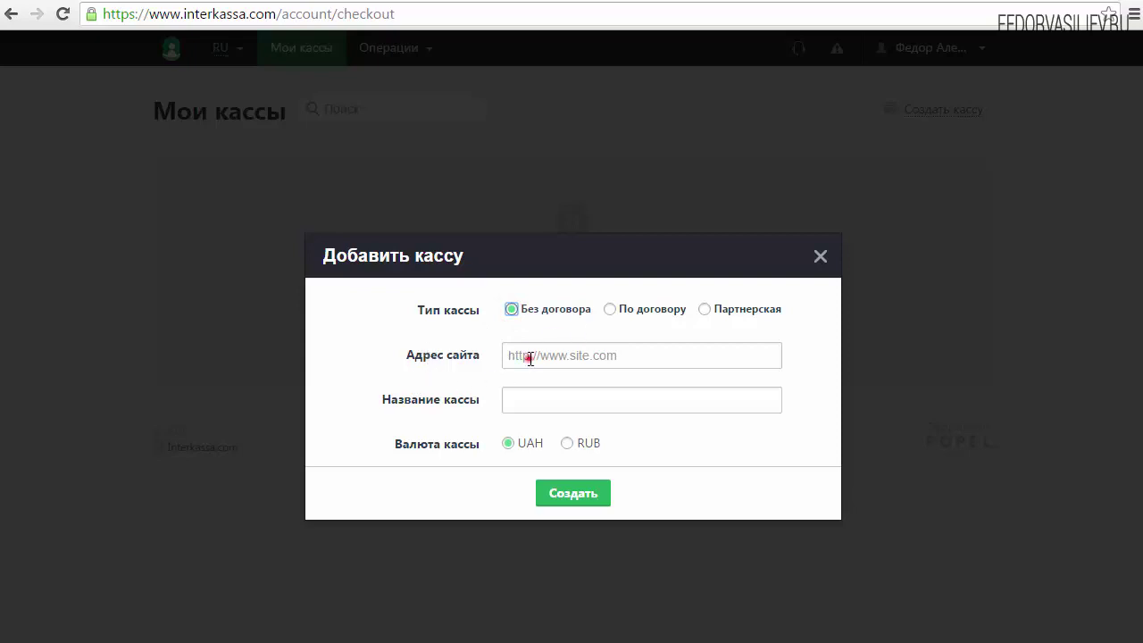
{"action": "left_click", "coordinate": [528, 356]}
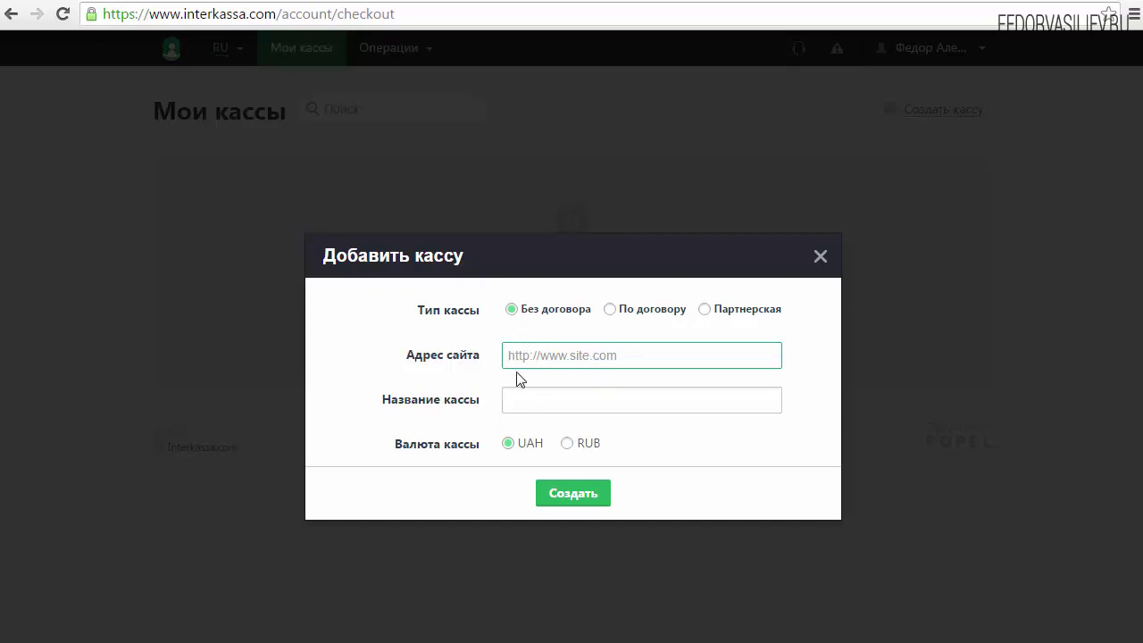
{"action": "left_click", "coordinate": [653, 355]}
{"action": "right_click", "coordinate": [532, 353]}
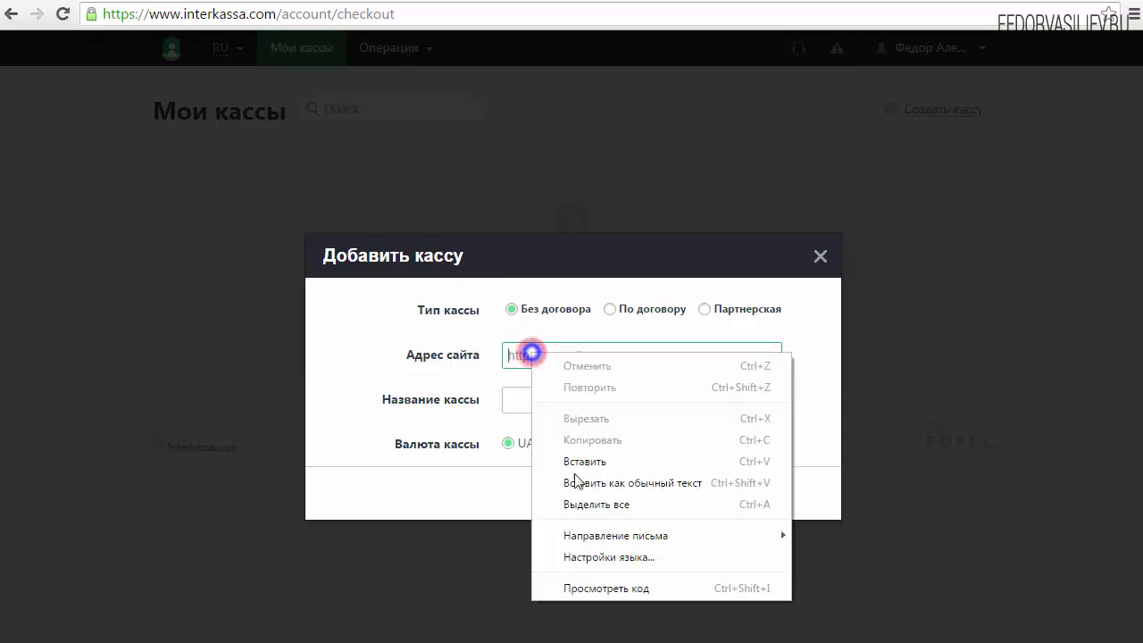
{"action": "left_click", "coordinate": [583, 459]}
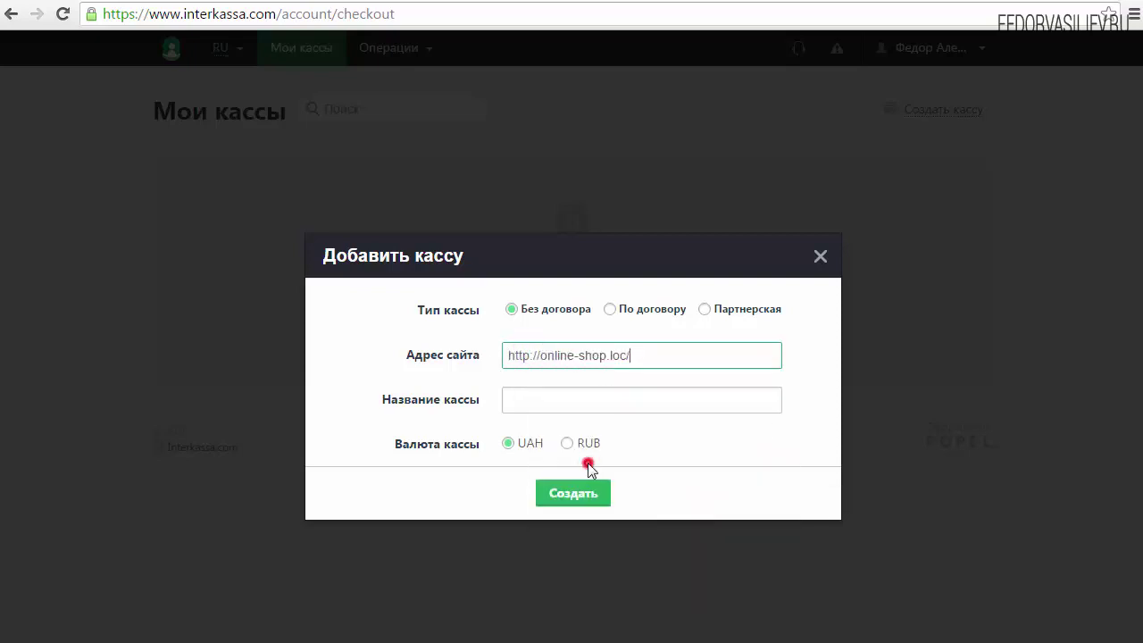
{"action": "left_click", "coordinate": [558, 401]}
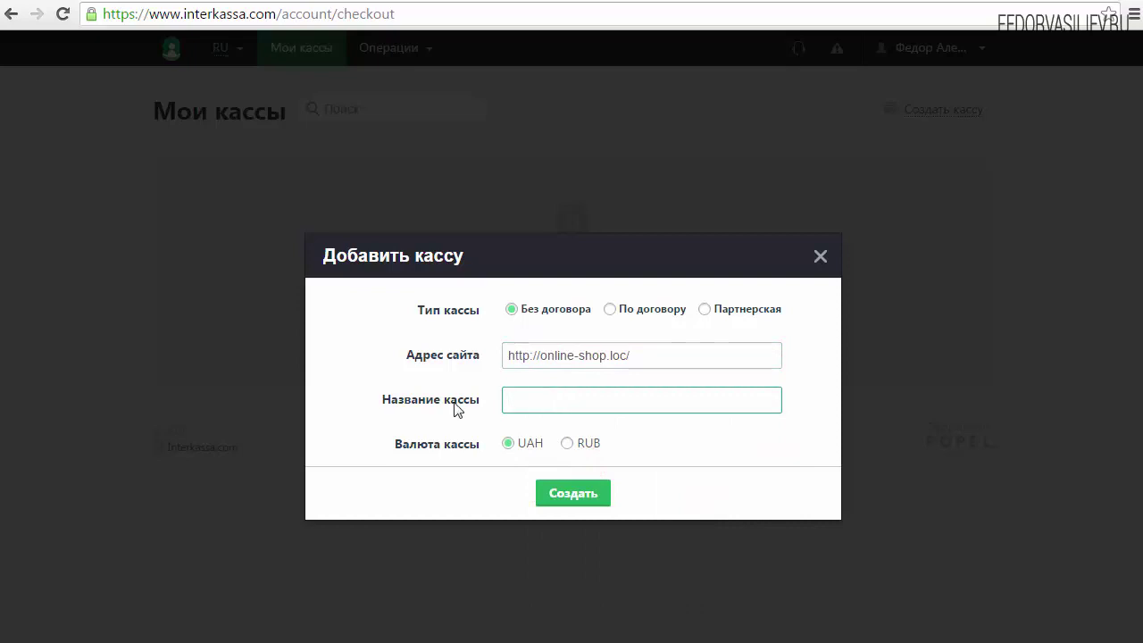
{"action": "type", "text": "магазин"}
{"action": "left_click", "coordinate": [569, 444]}
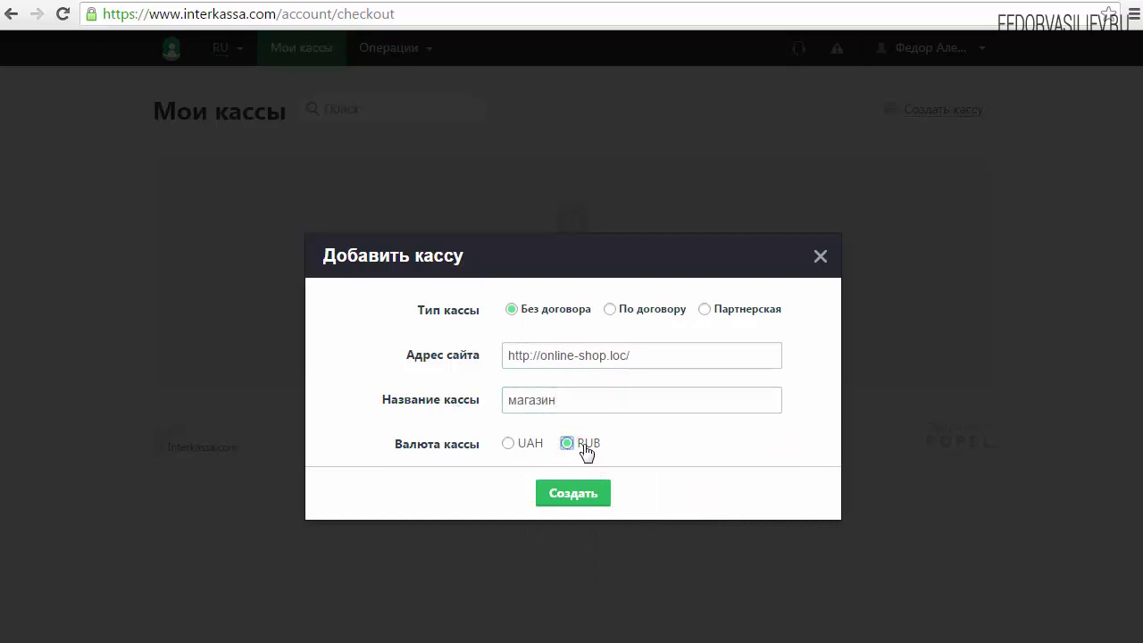
{"action": "left_click", "coordinate": [580, 495]}
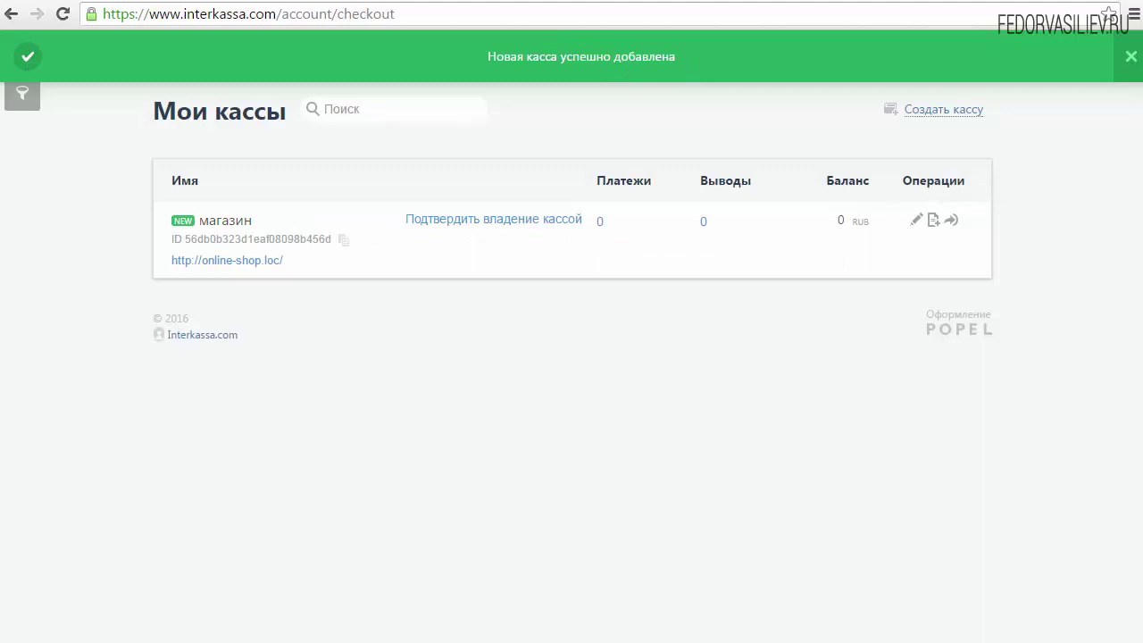
Step: Dismiss the success notice and open the магазин checkout's settings
{"action": "left_click", "coordinate": [1131, 56]}
{"action": "left_click", "coordinate": [276, 260]}
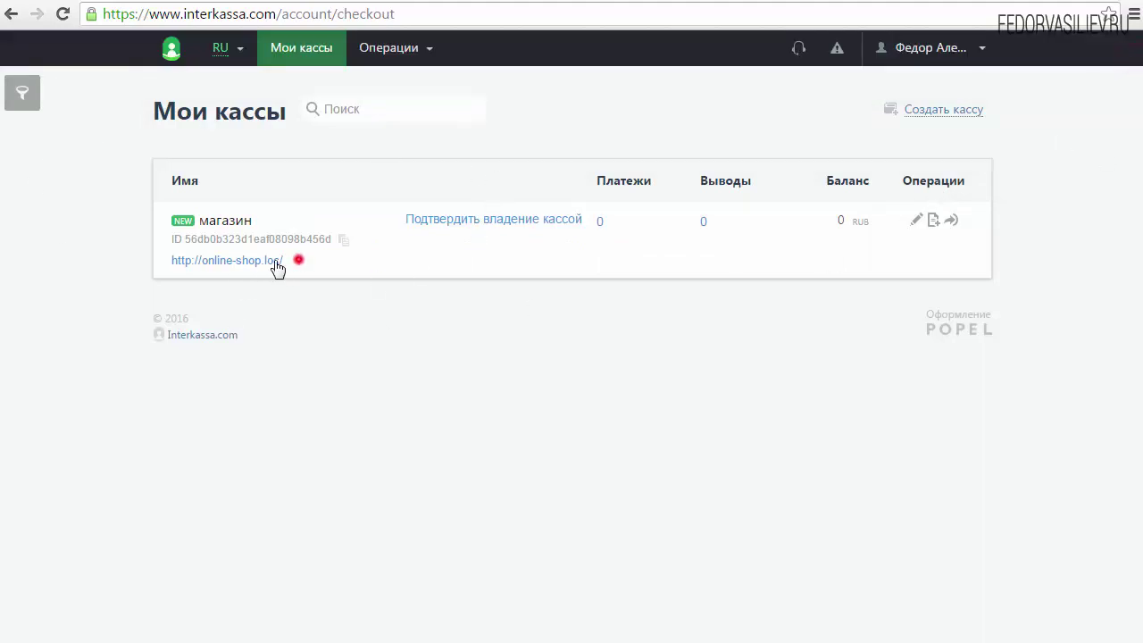
{"action": "left_click_drag", "start_coordinate": [276, 260], "coordinate": [174, 267]}
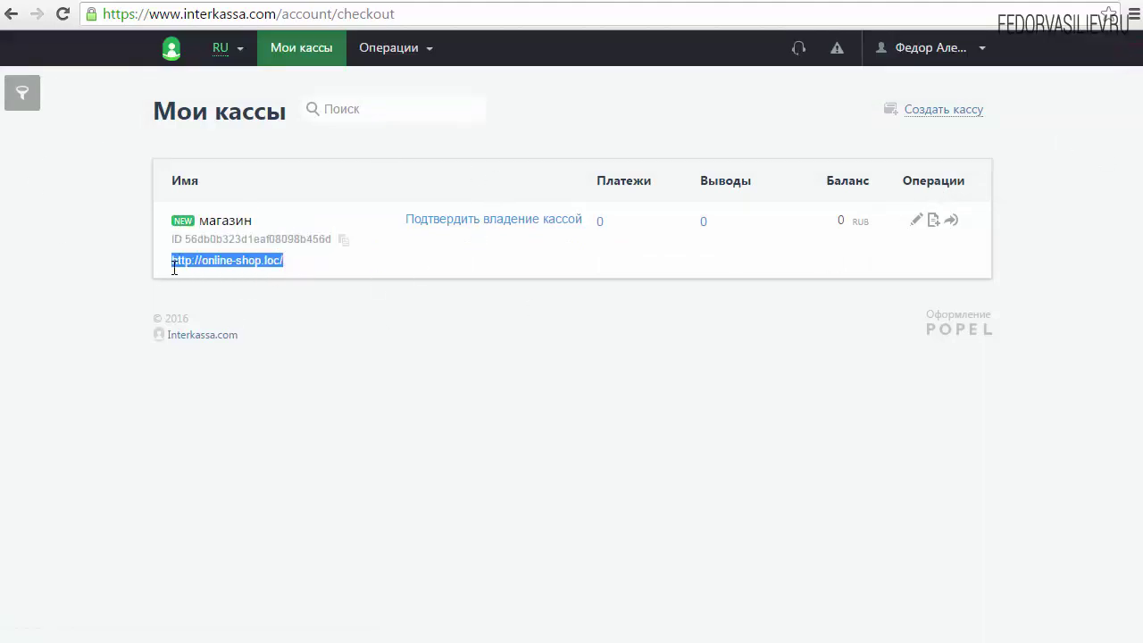
{"action": "left_click", "coordinate": [343, 267]}
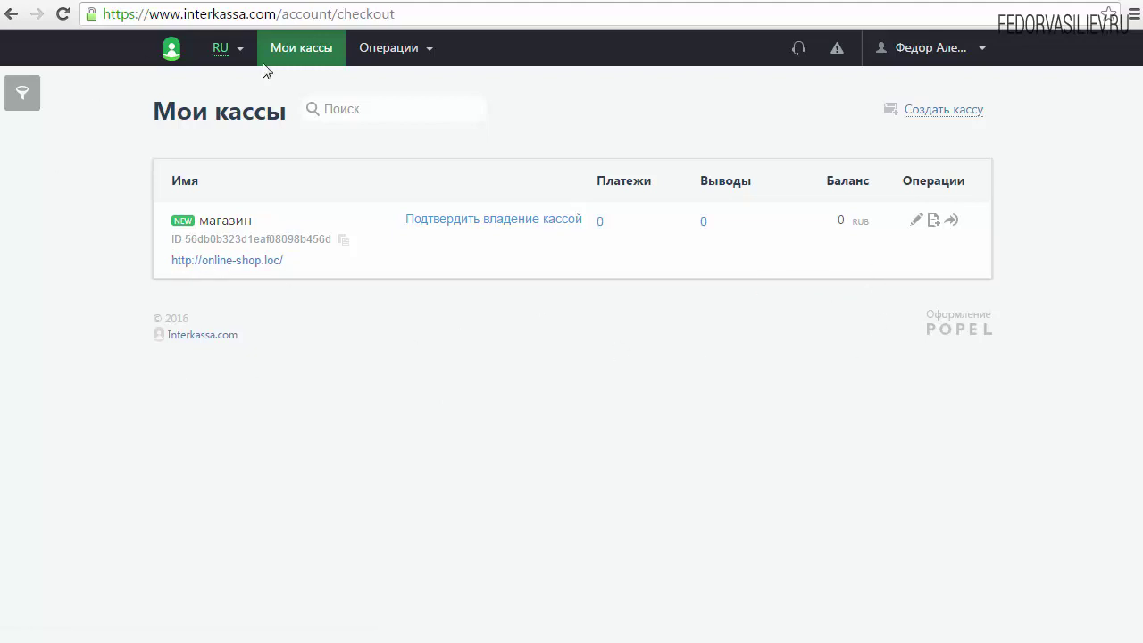
{"action": "left_click", "coordinate": [950, 44]}
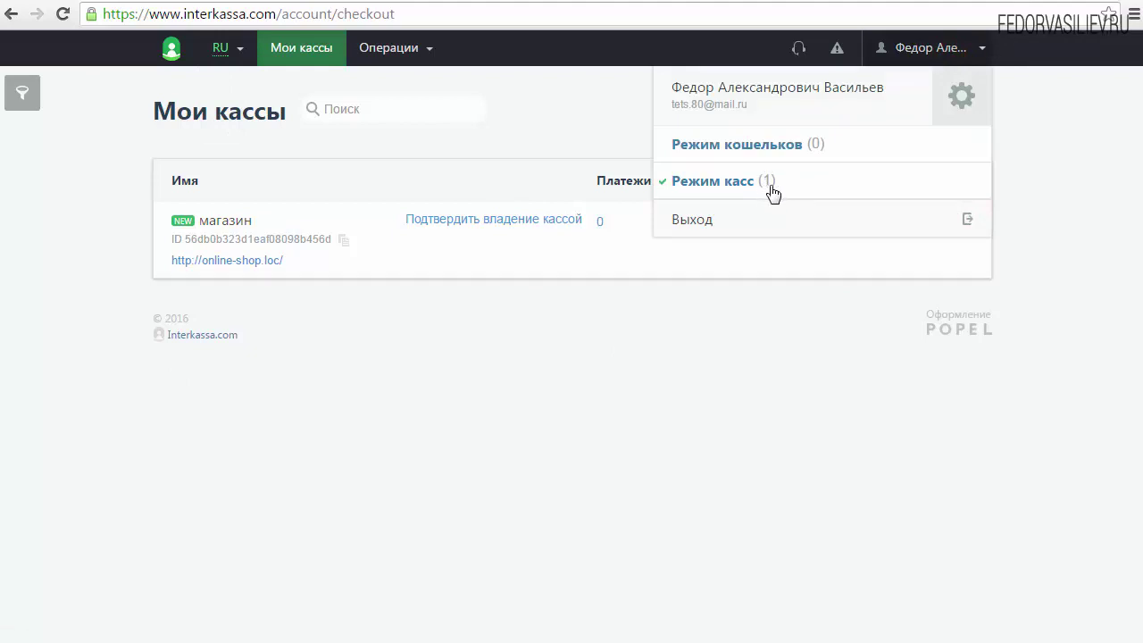
{"action": "left_click", "coordinate": [755, 261]}
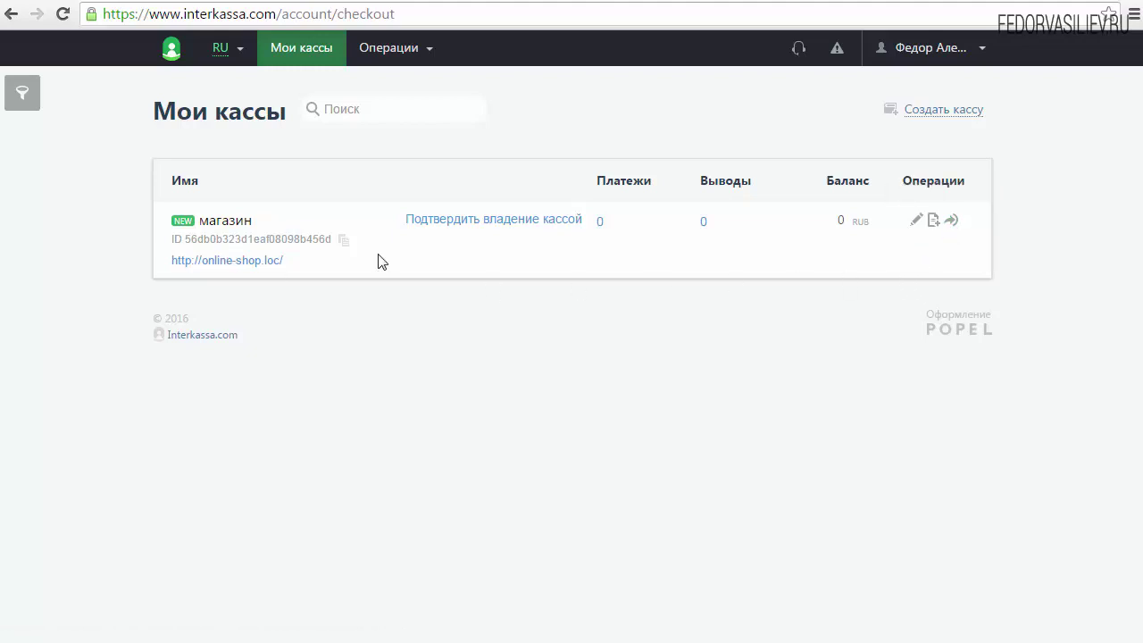
{"action": "left_click", "coordinate": [916, 219]}
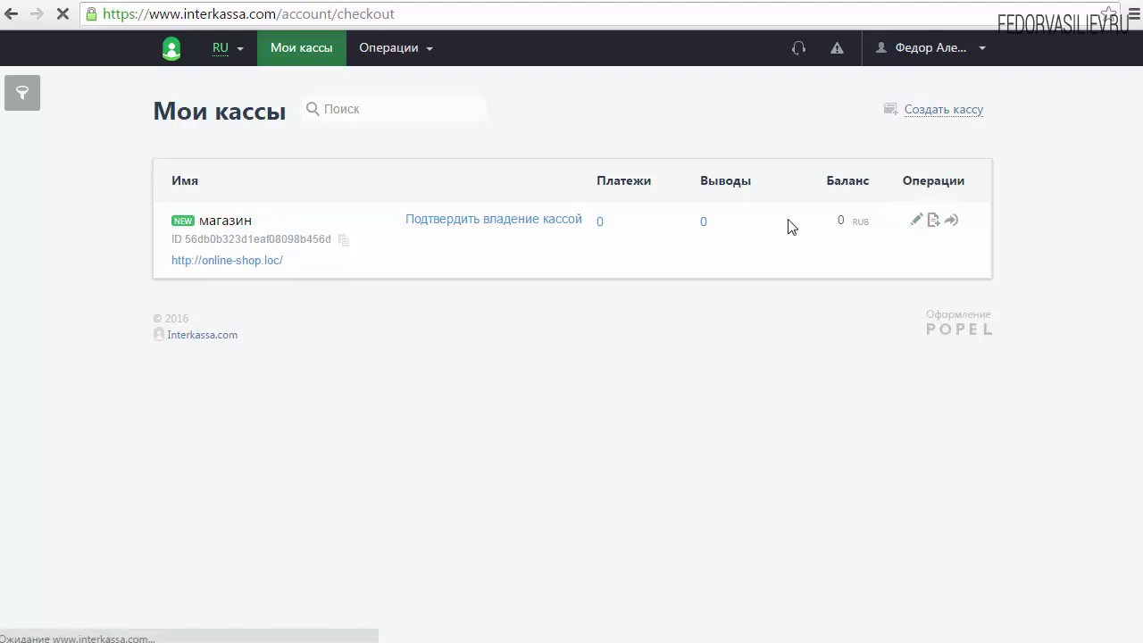
Step: Review the site address, checkout name and description fields, including the description hint
{"action": "scroll", "coordinate": [202, 196], "scroll_direction": "down", "scroll_amount": 1}
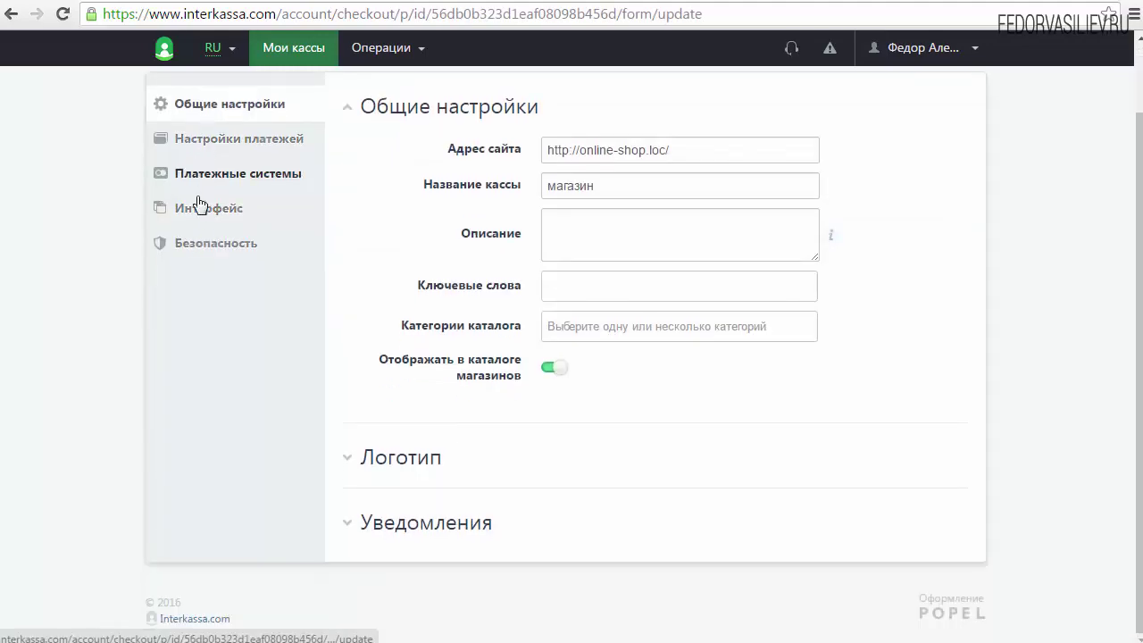
{"action": "scroll", "coordinate": [200, 207], "scroll_direction": "up", "scroll_amount": 1}
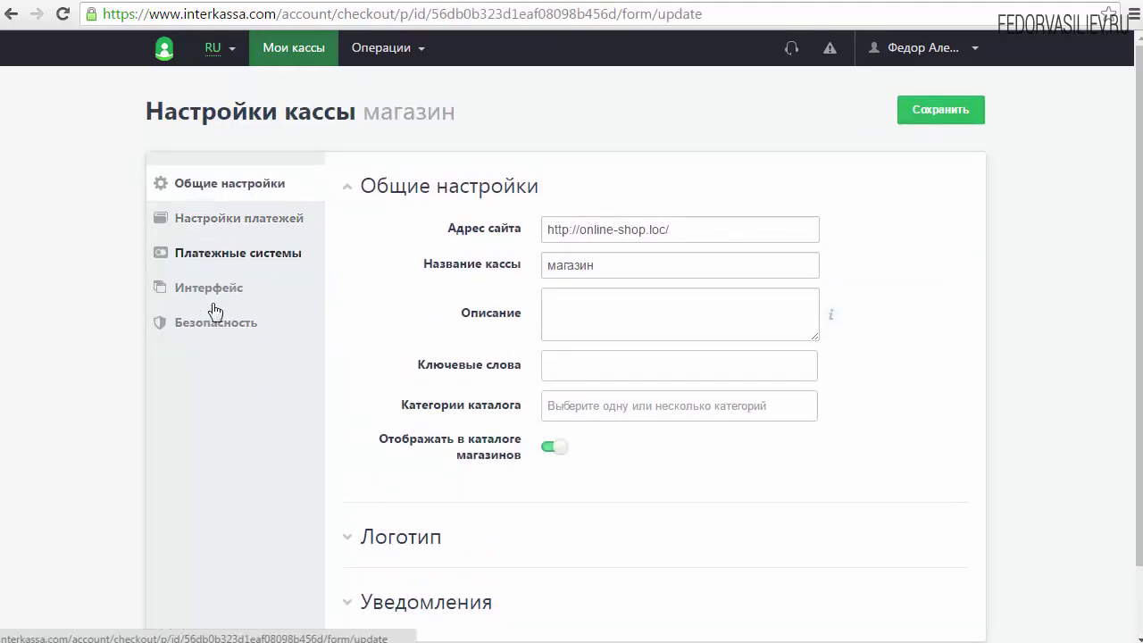
{"action": "triple_click", "coordinate": [703, 225]}
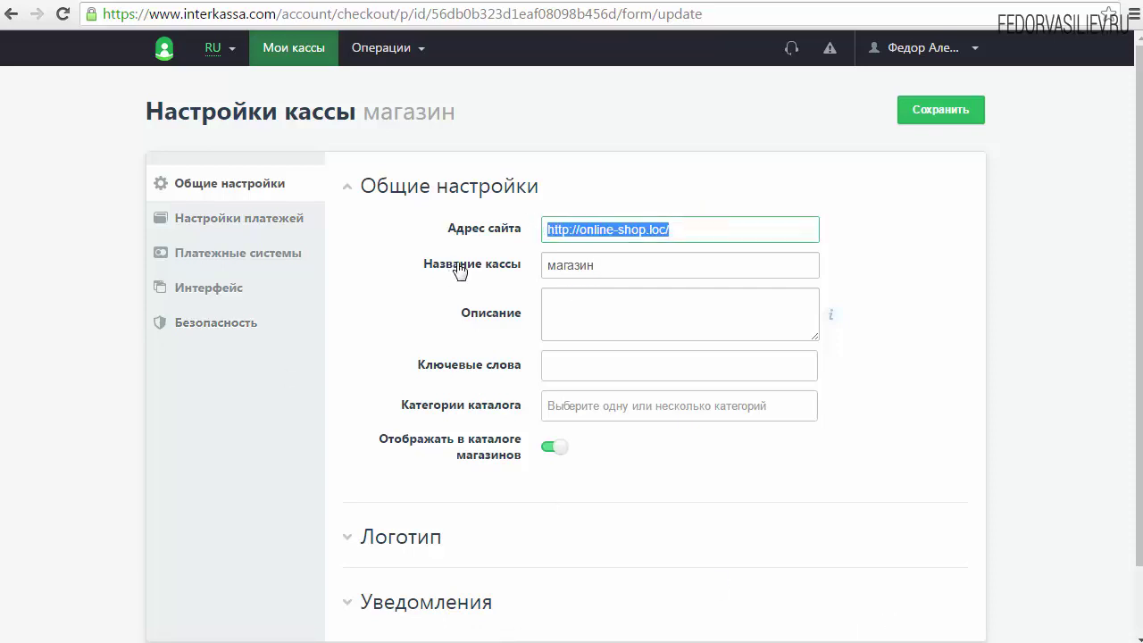
{"action": "left_click", "coordinate": [617, 265]}
{"action": "double_click", "coordinate": [602, 266]}
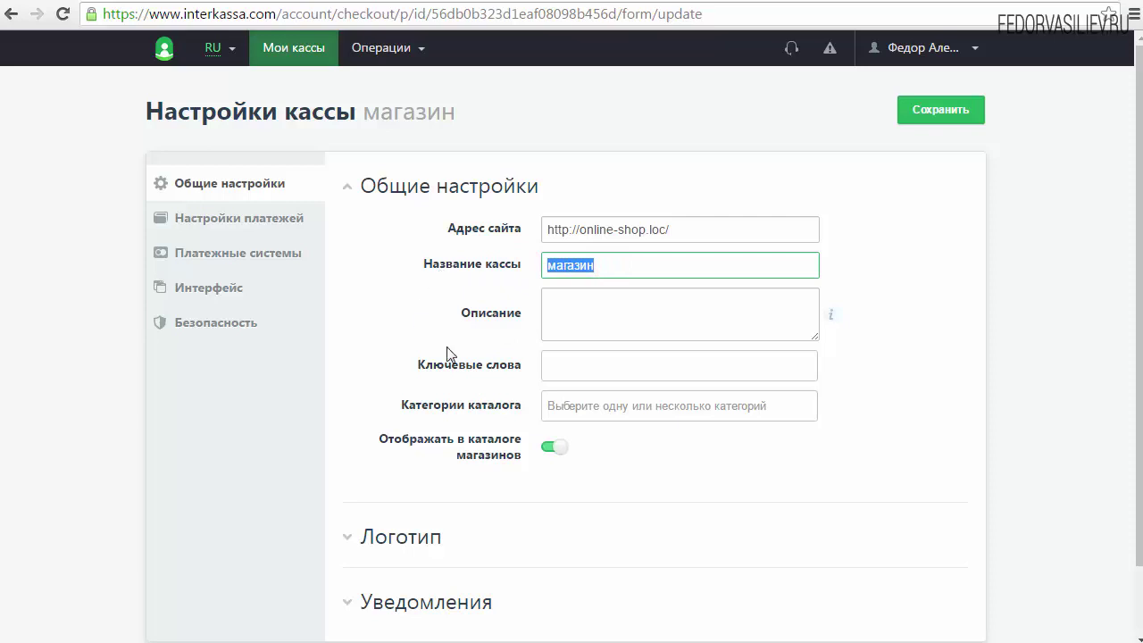
{"action": "left_click", "coordinate": [571, 324]}
{"action": "left_click", "coordinate": [832, 315]}
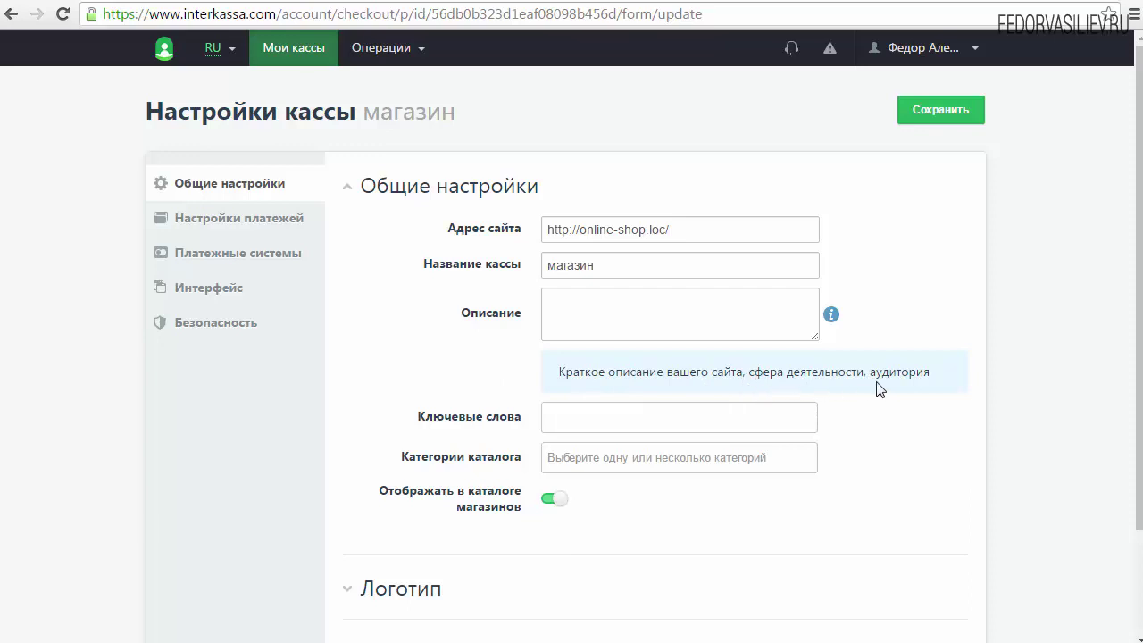
{"action": "left_click", "coordinate": [832, 314]}
{"action": "left_click", "coordinate": [567, 297]}
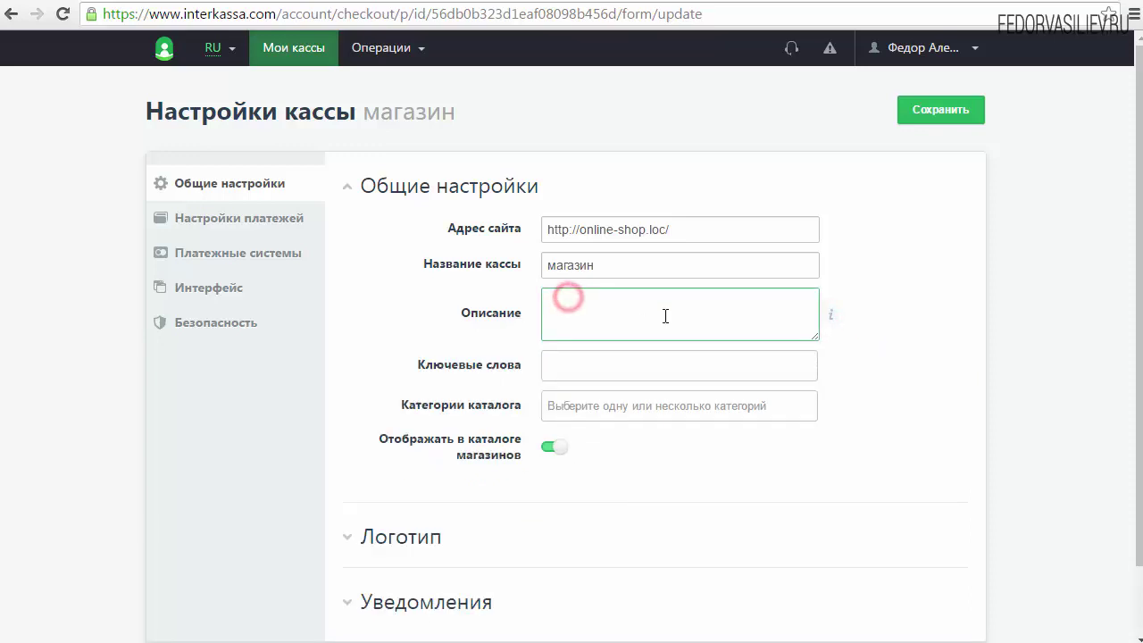
Step: Copy the name магазин into Ключевые слова and add it as a tag
{"action": "left_click", "coordinate": [589, 372]}
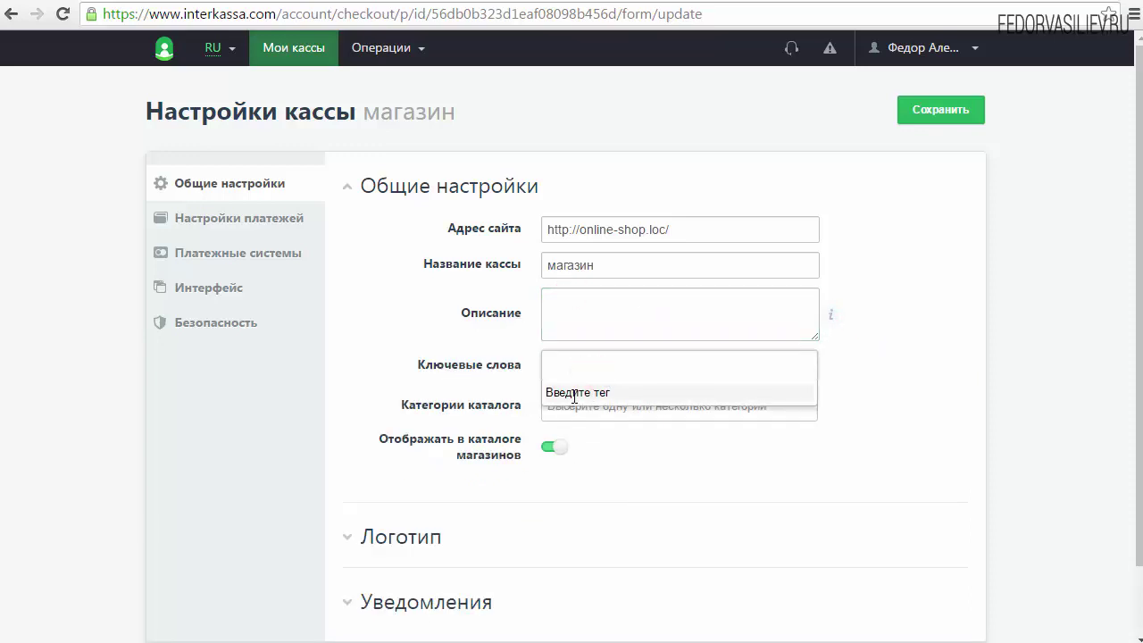
{"action": "left_click_drag", "start_coordinate": [600, 266], "coordinate": [549, 265]}
{"action": "right_click", "coordinate": [561, 266]}
{"action": "left_click", "coordinate": [611, 303]}
{"action": "right_click", "coordinate": [572, 364]}
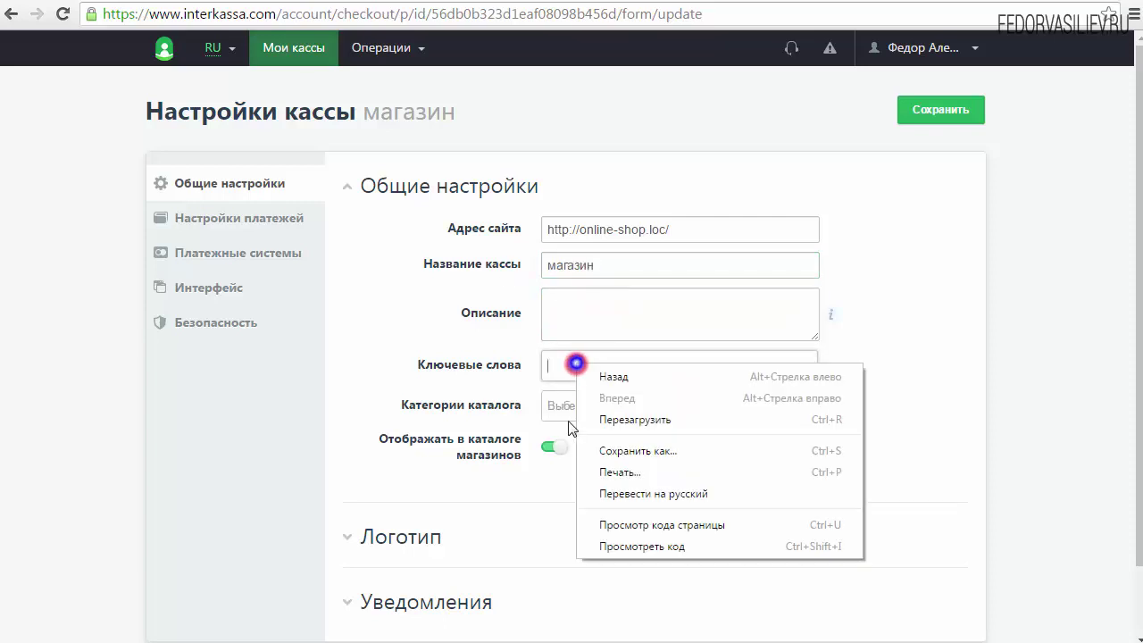
{"action": "left_click", "coordinate": [570, 366]}
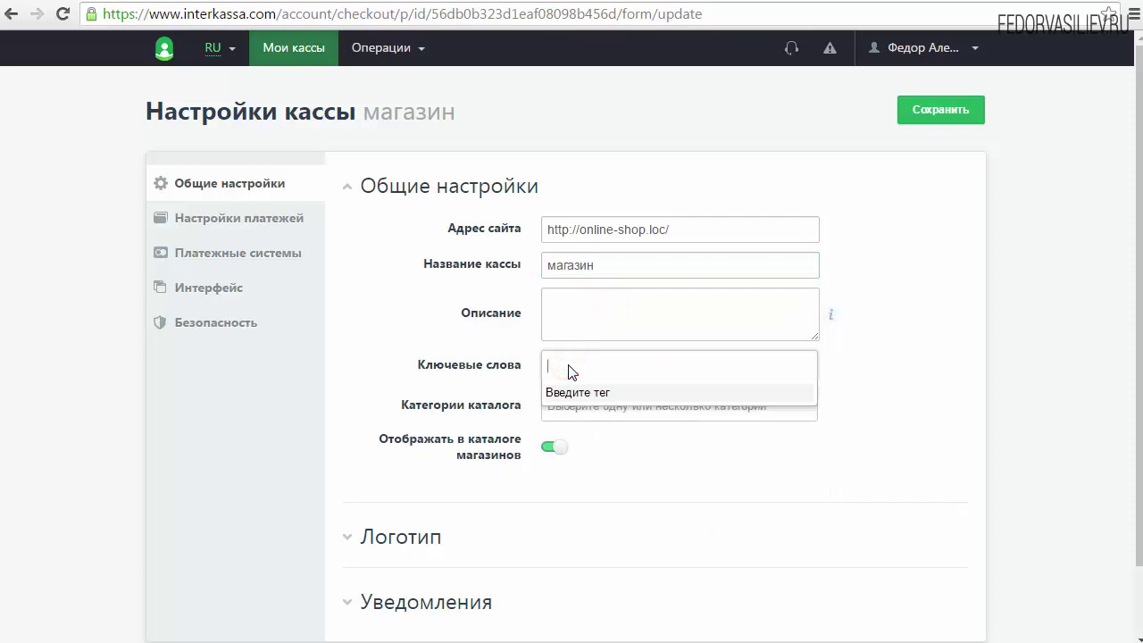
{"action": "key", "text": "ctrl+v"}
{"action": "left_click", "coordinate": [594, 406]}
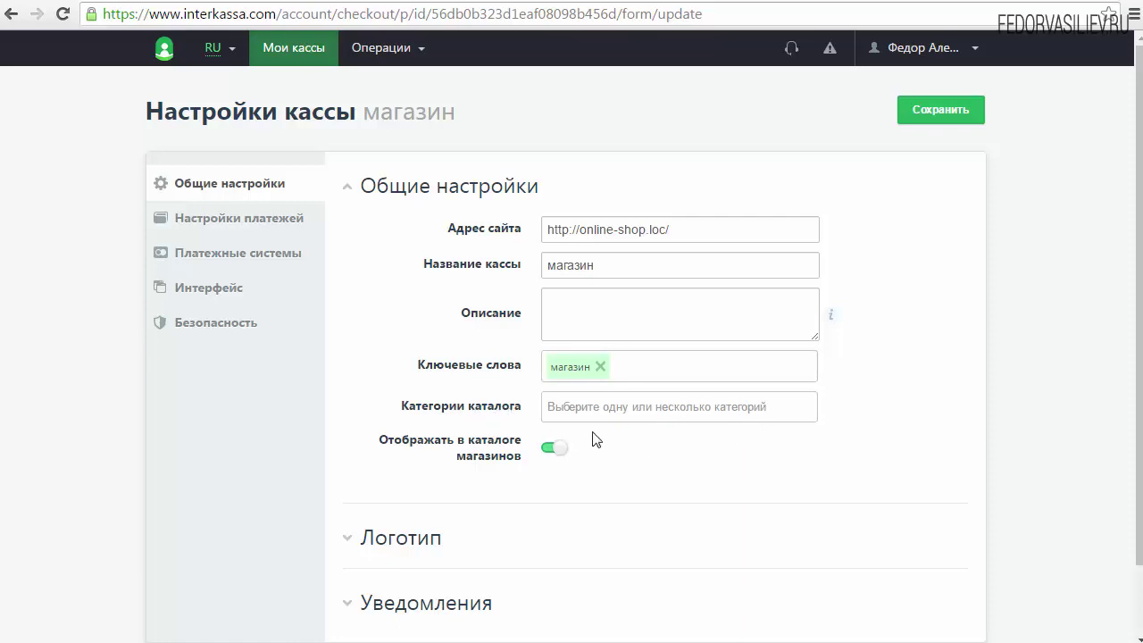
Step: Add Порталы and Игры as catalogue categories, keeping the catalogue toggle on
{"action": "left_click", "coordinate": [670, 406]}
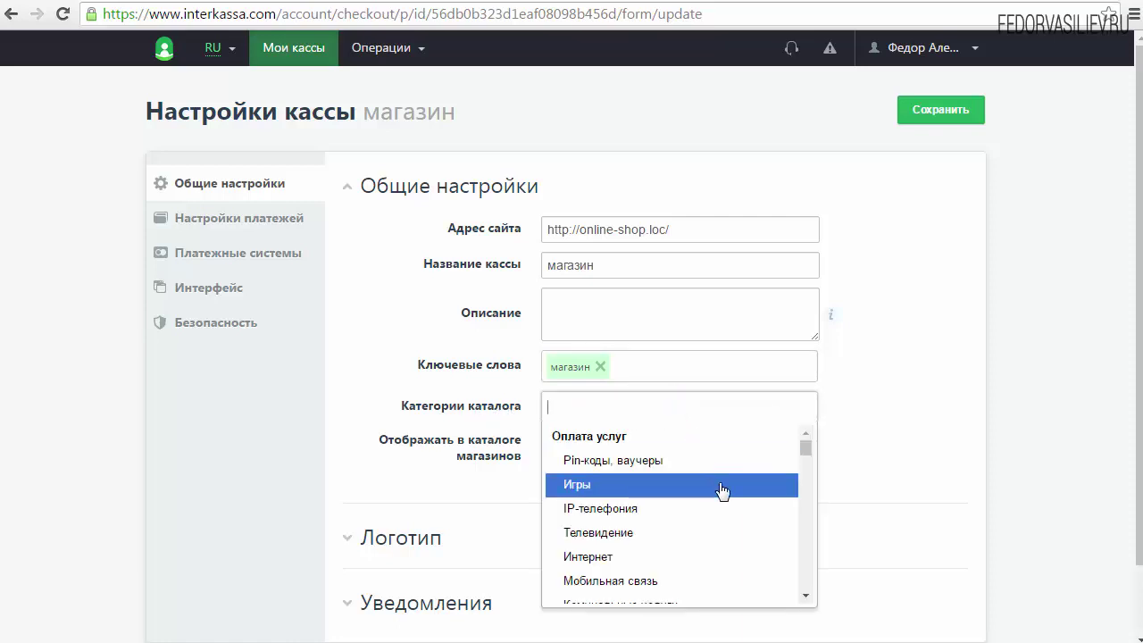
{"action": "left_click", "coordinate": [804, 457]}
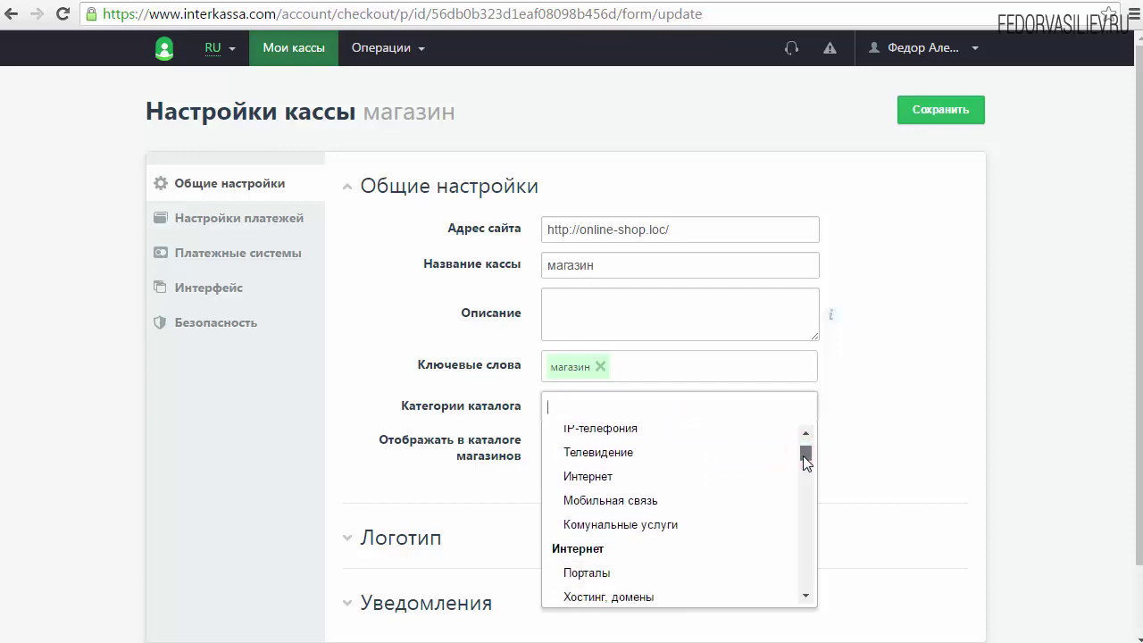
{"action": "left_click_drag", "start_coordinate": [803, 456], "coordinate": [803, 465]}
{"action": "left_click", "coordinate": [600, 457]}
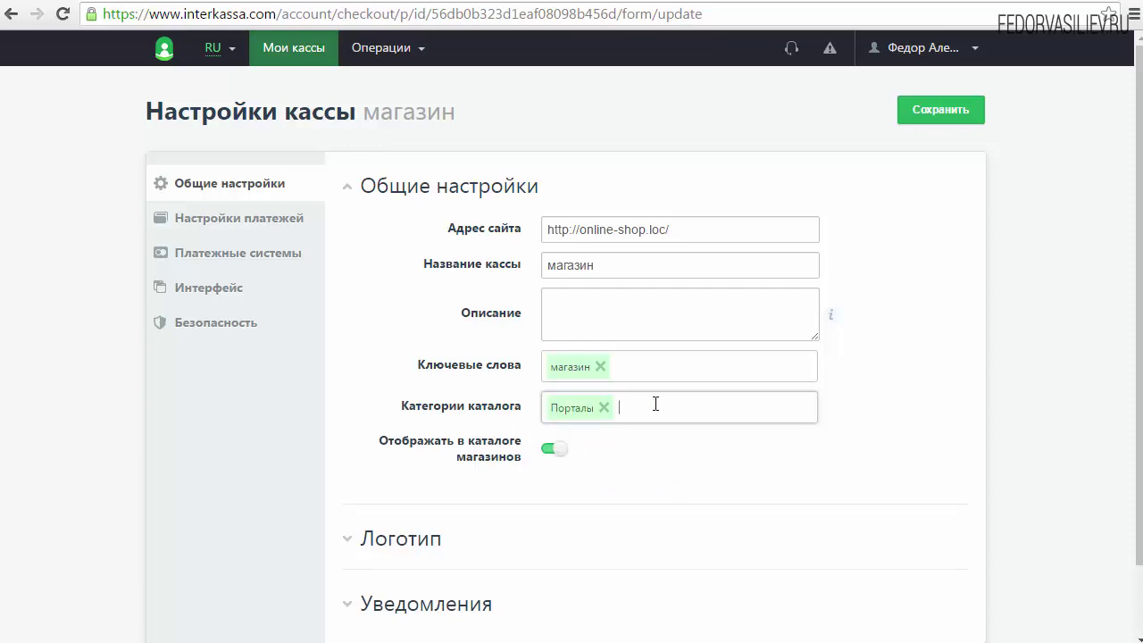
{"action": "left_click", "coordinate": [689, 406]}
{"action": "left_click", "coordinate": [600, 482]}
{"action": "left_click", "coordinate": [550, 450]}
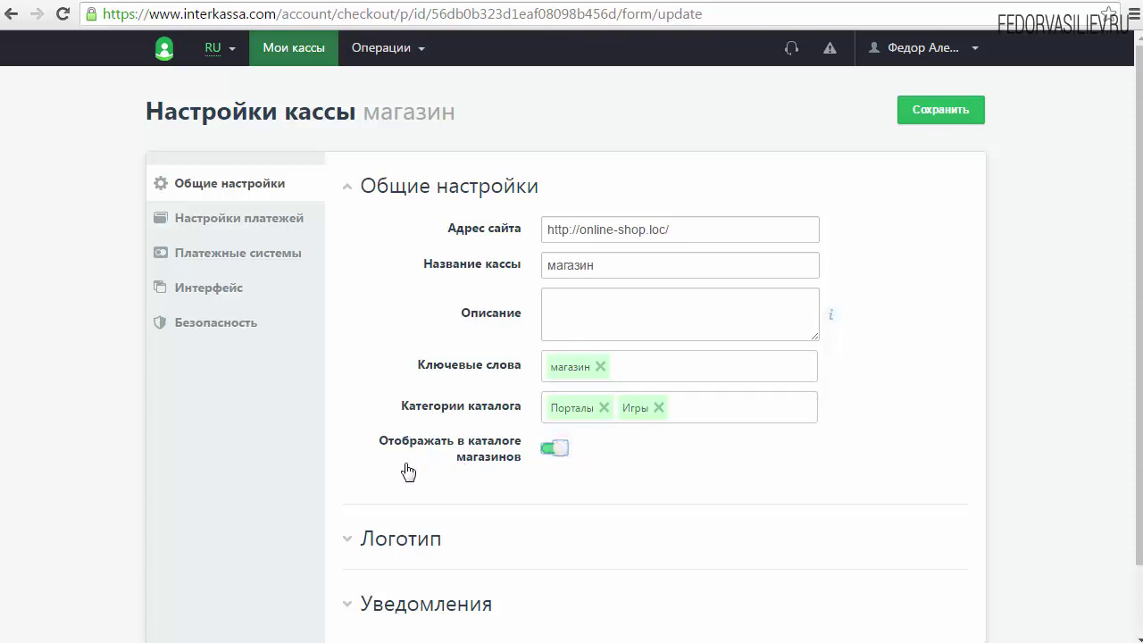
{"action": "left_click", "coordinate": [613, 451]}
{"action": "left_click", "coordinate": [604, 451]}
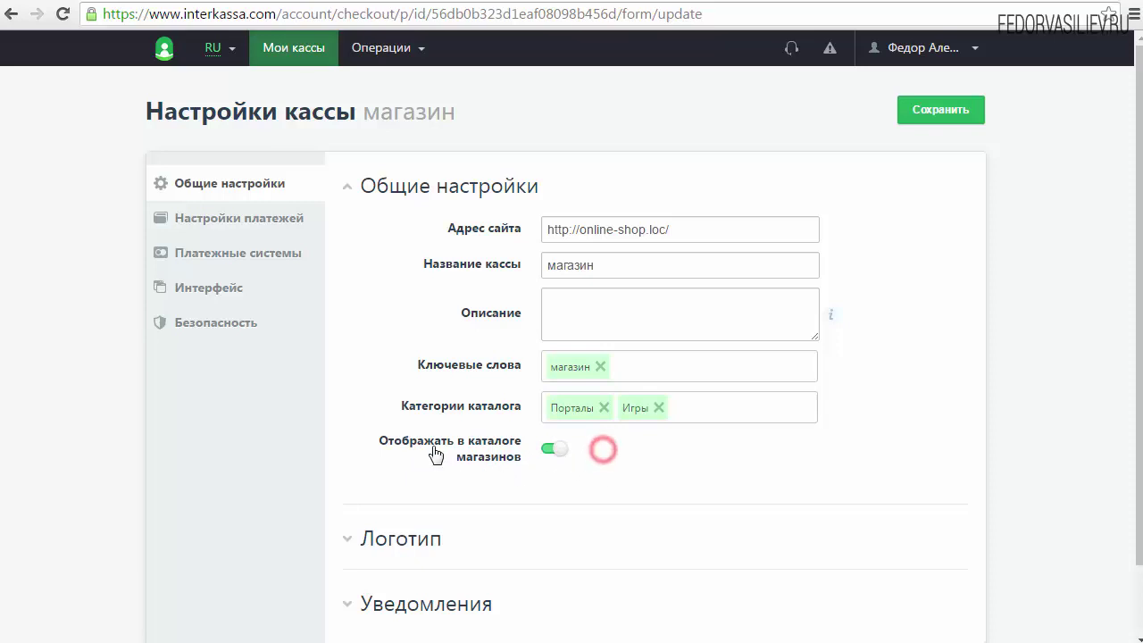
{"action": "left_click_drag", "start_coordinate": [1138, 343], "coordinate": [1138, 415]}
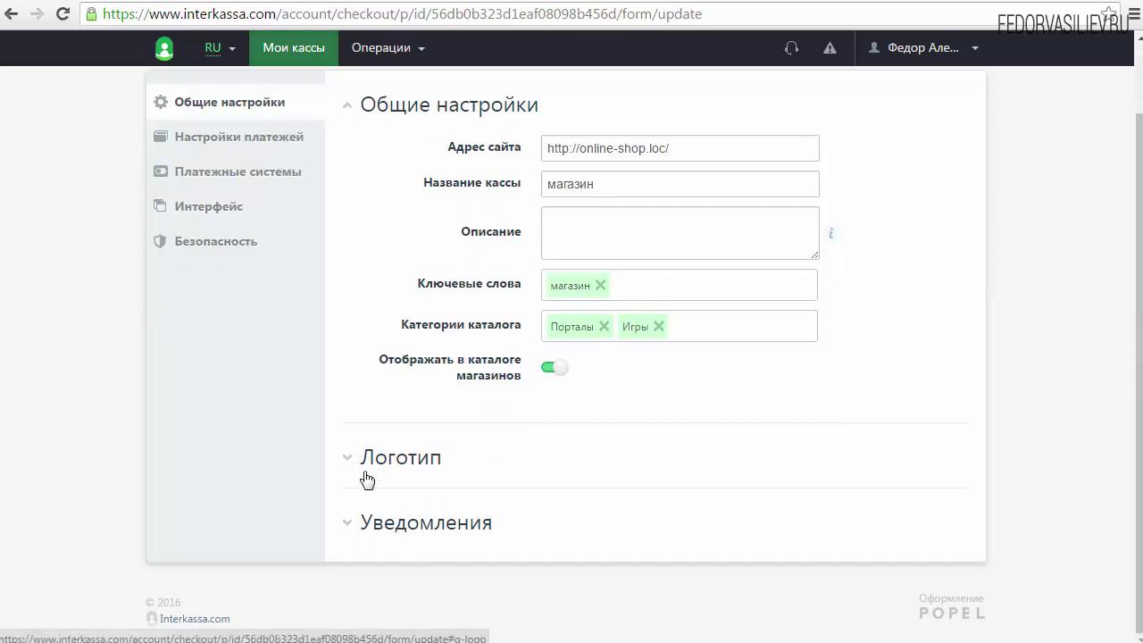
Step: Upload logo-2015-2.png as the checkout logo
{"action": "left_click", "coordinate": [351, 463]}
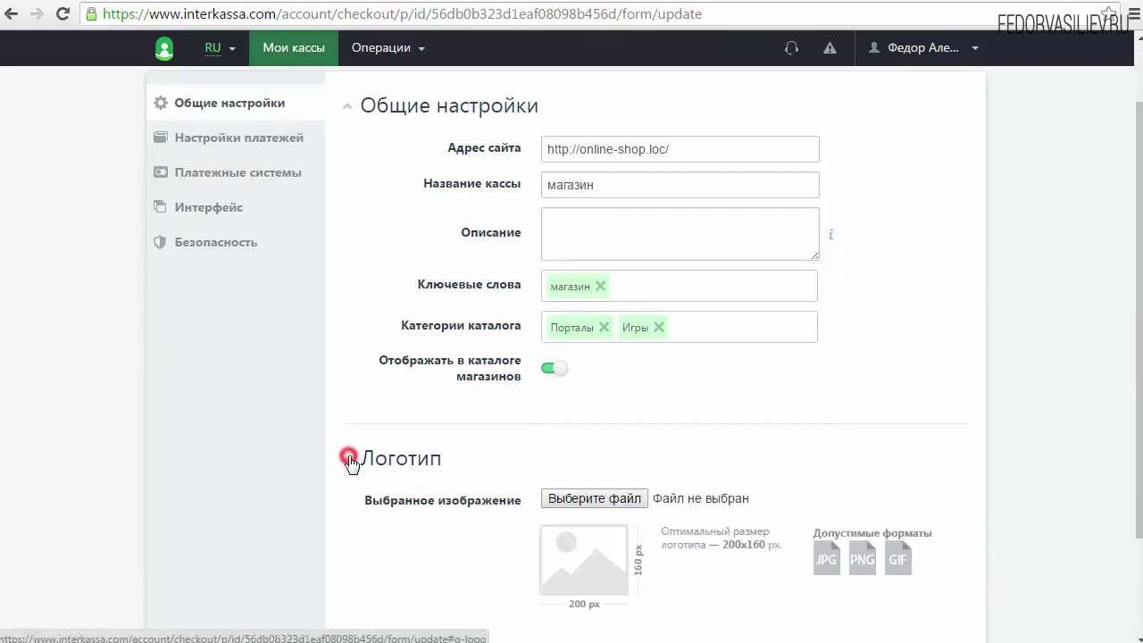
{"action": "scroll", "coordinate": [362, 463], "scroll_direction": "down", "scroll_amount": 2}
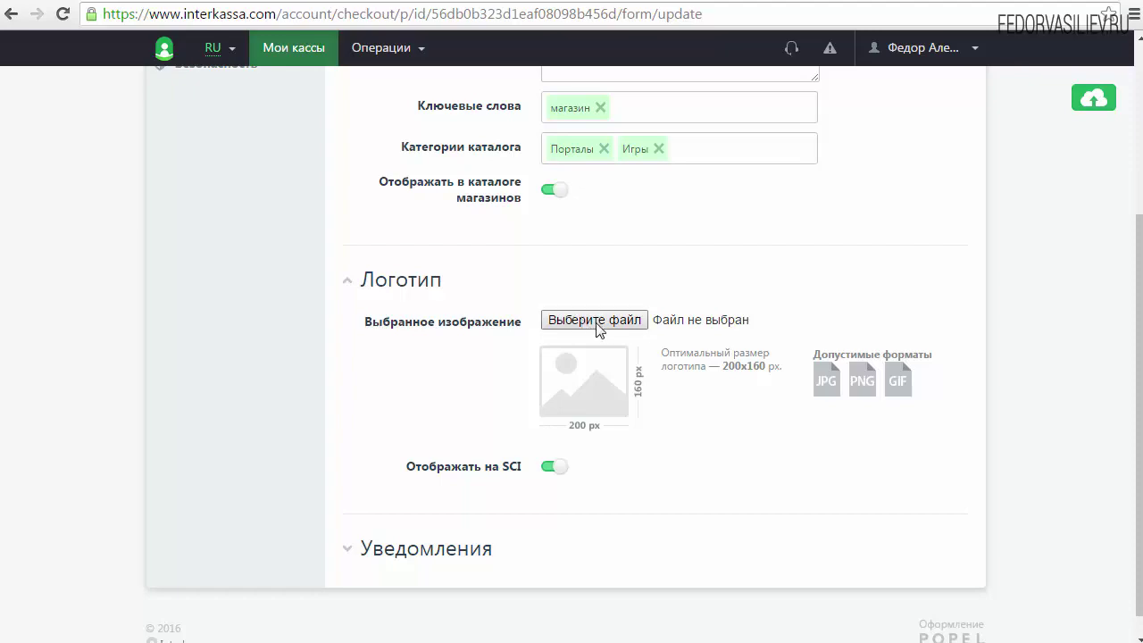
{"action": "left_click", "coordinate": [598, 327]}
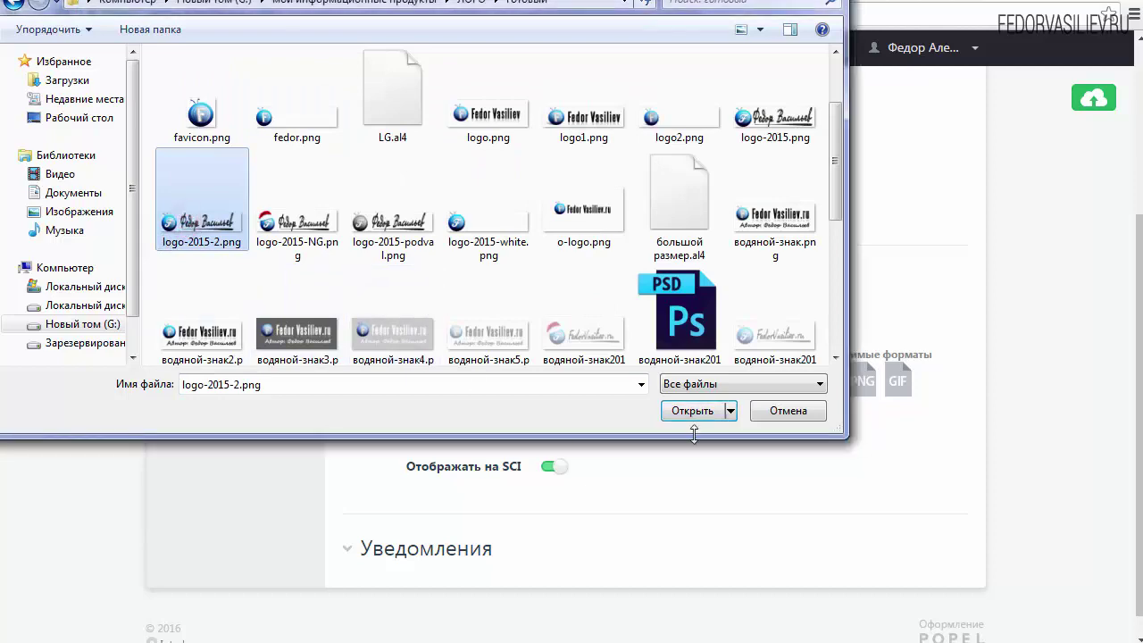
{"action": "left_click", "coordinate": [709, 409]}
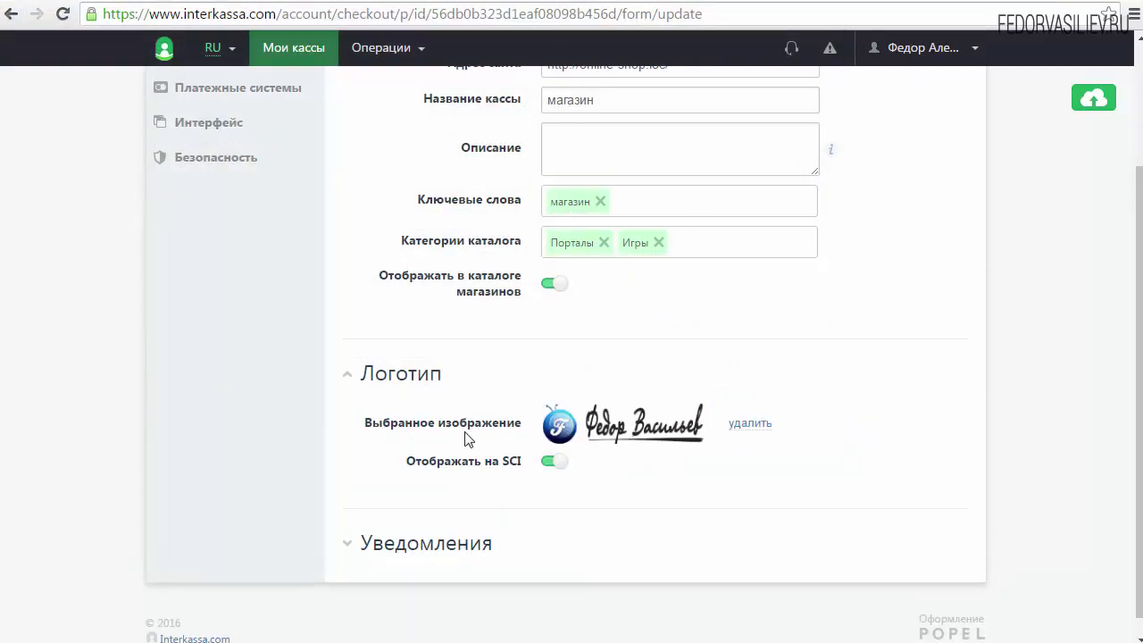
Step: Expand the Уведомления notification settings
{"action": "scroll", "coordinate": [740, 428], "scroll_direction": "down", "scroll_amount": 1}
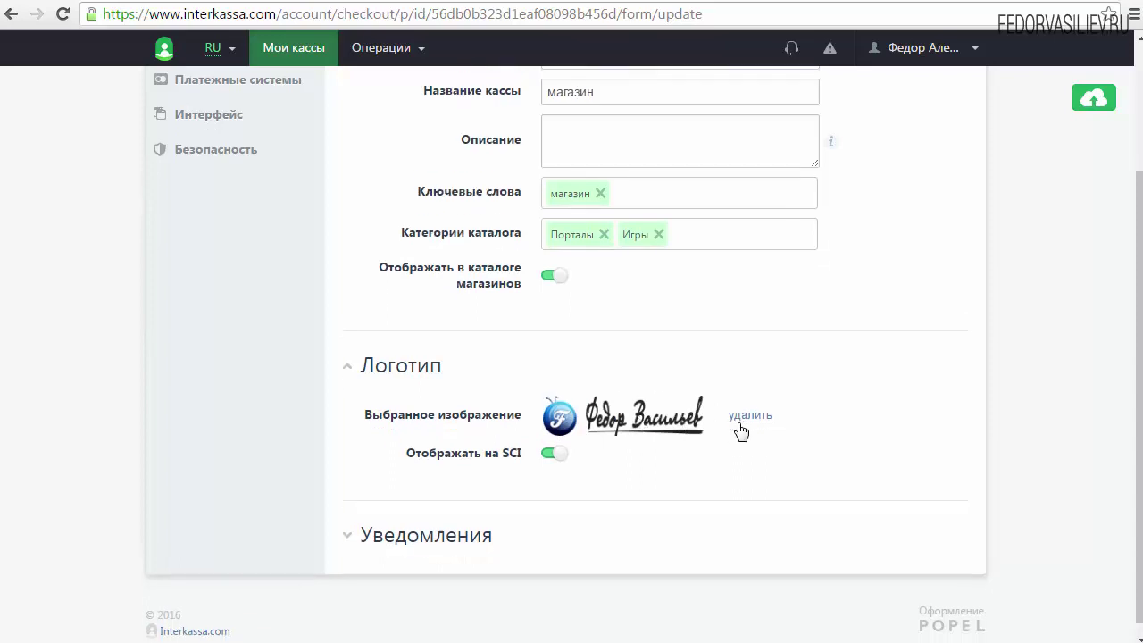
{"action": "left_click", "coordinate": [350, 524]}
{"action": "scroll", "coordinate": [349, 536], "scroll_direction": "down", "scroll_amount": 1}
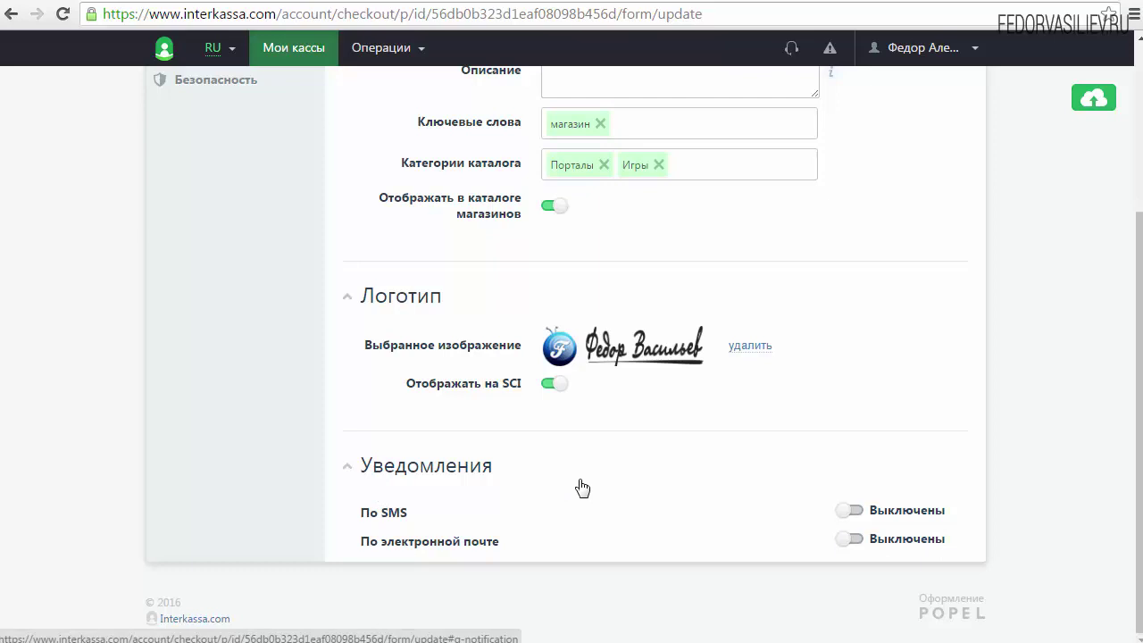
Step: Turn on SMS notifications and add a phone number to receive them
{"action": "left_click", "coordinate": [856, 511]}
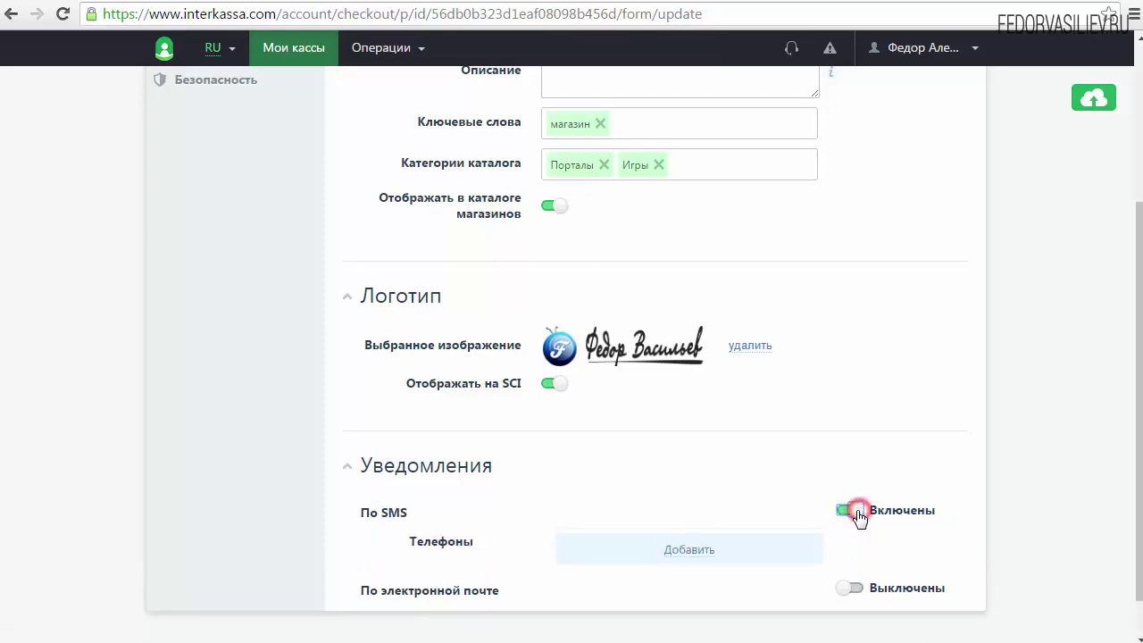
{"action": "scroll", "coordinate": [899, 469], "scroll_direction": "down", "scroll_amount": 1}
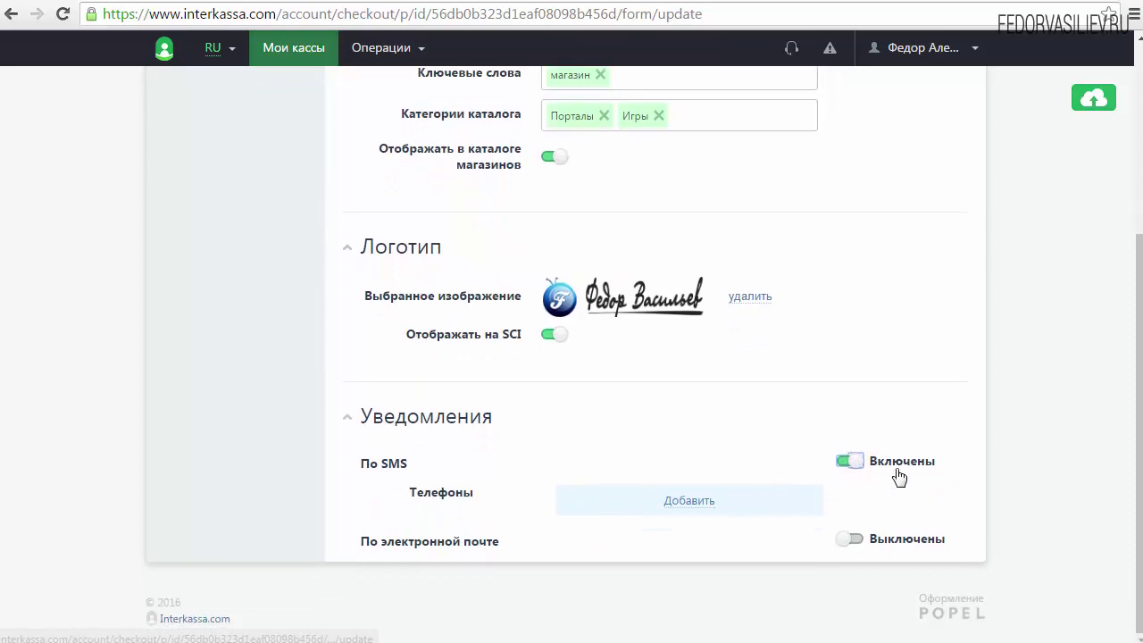
{"action": "left_click", "coordinate": [695, 506]}
{"action": "left_click", "coordinate": [625, 503]}
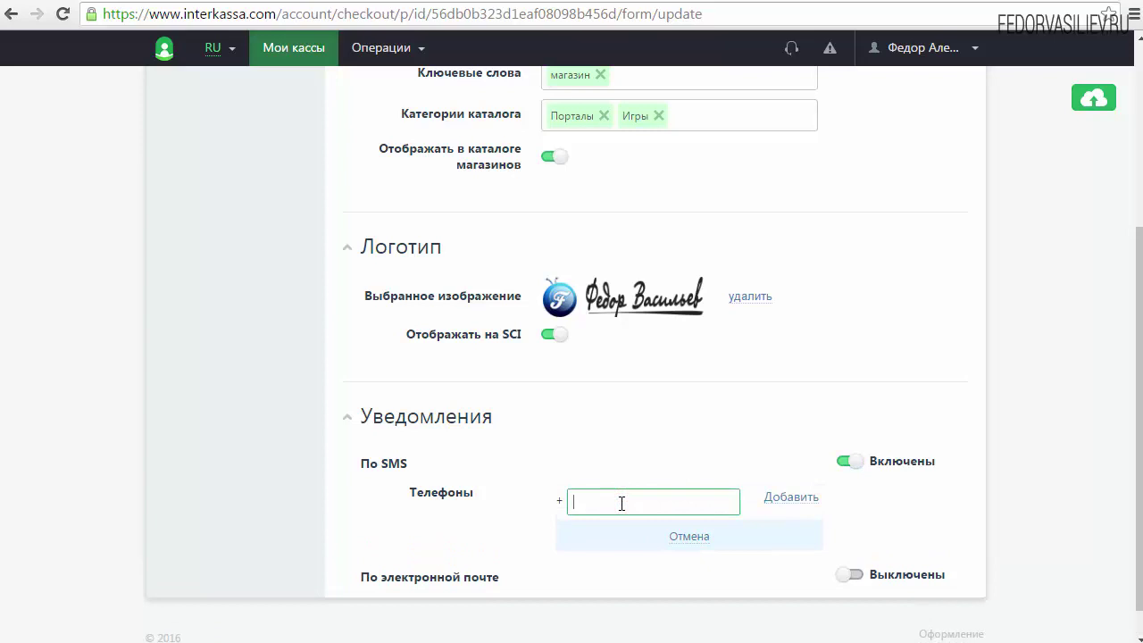
{"action": "scroll", "coordinate": [622, 503], "scroll_direction": "down", "scroll_amount": 1}
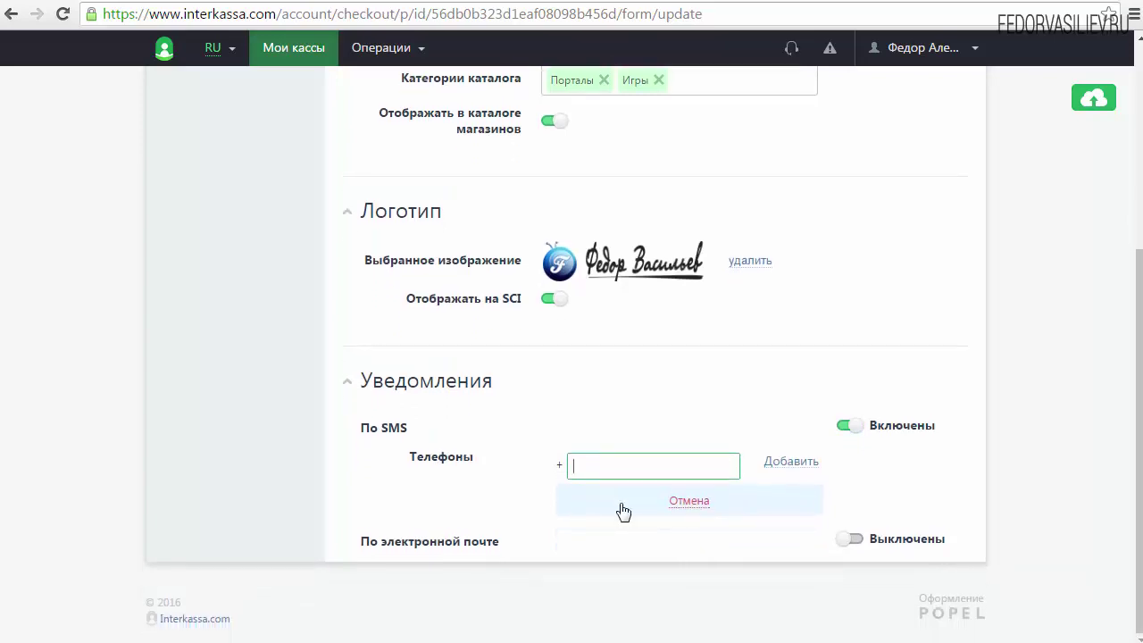
{"action": "left_click", "coordinate": [774, 463]}
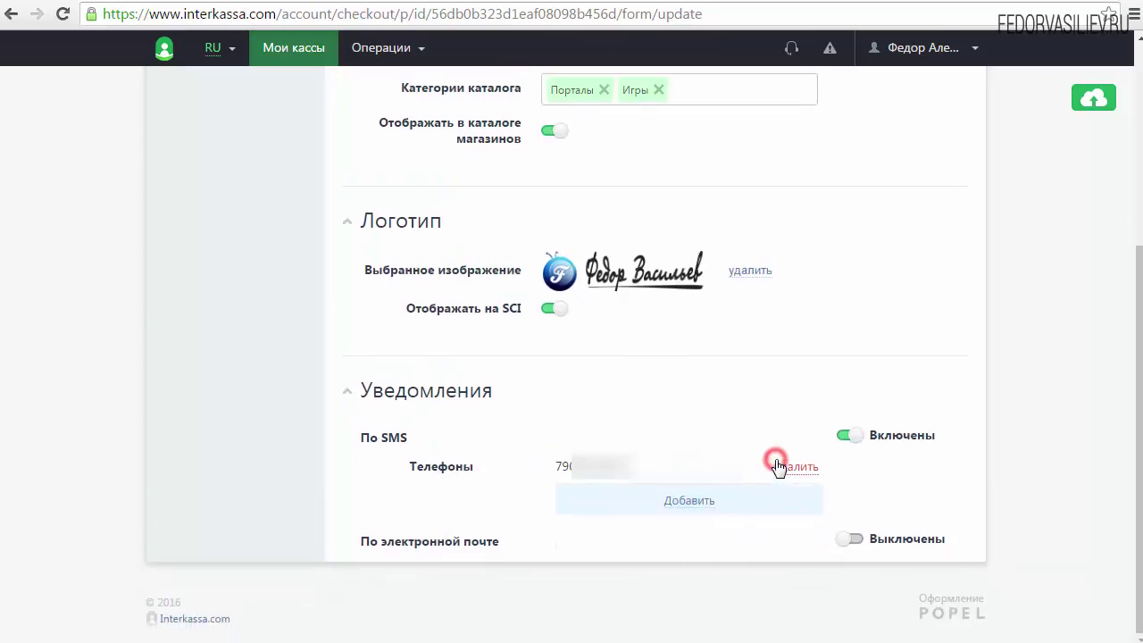
{"action": "left_click", "coordinate": [684, 504]}
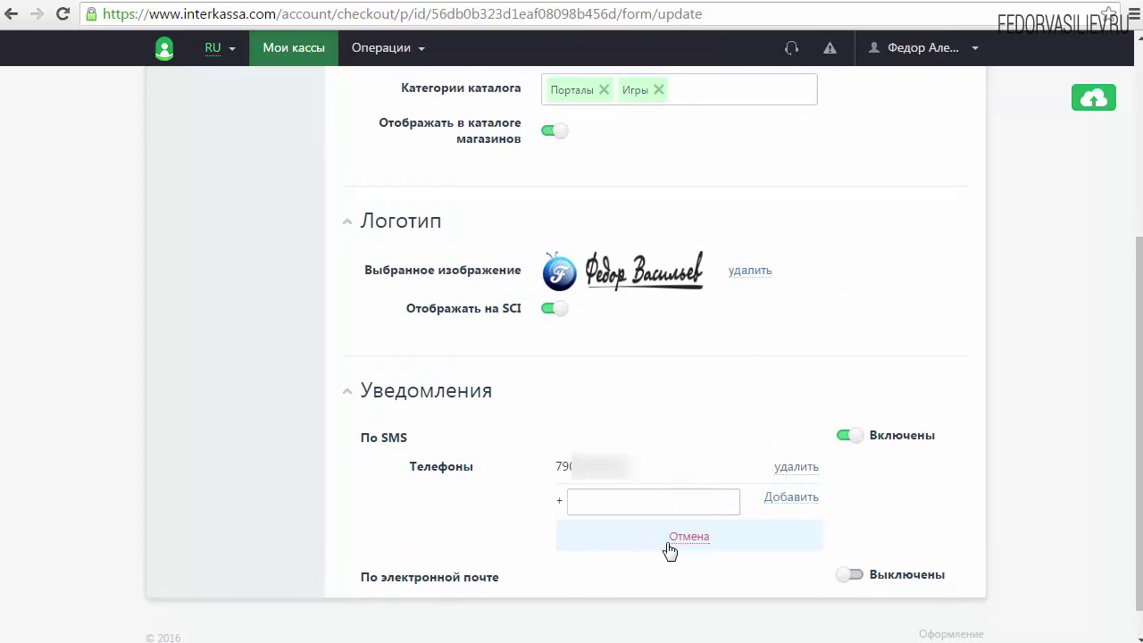
Step: Toggle e-mail notifications on and then back off
{"action": "scroll", "coordinate": [572, 550], "scroll_direction": "down", "scroll_amount": 1}
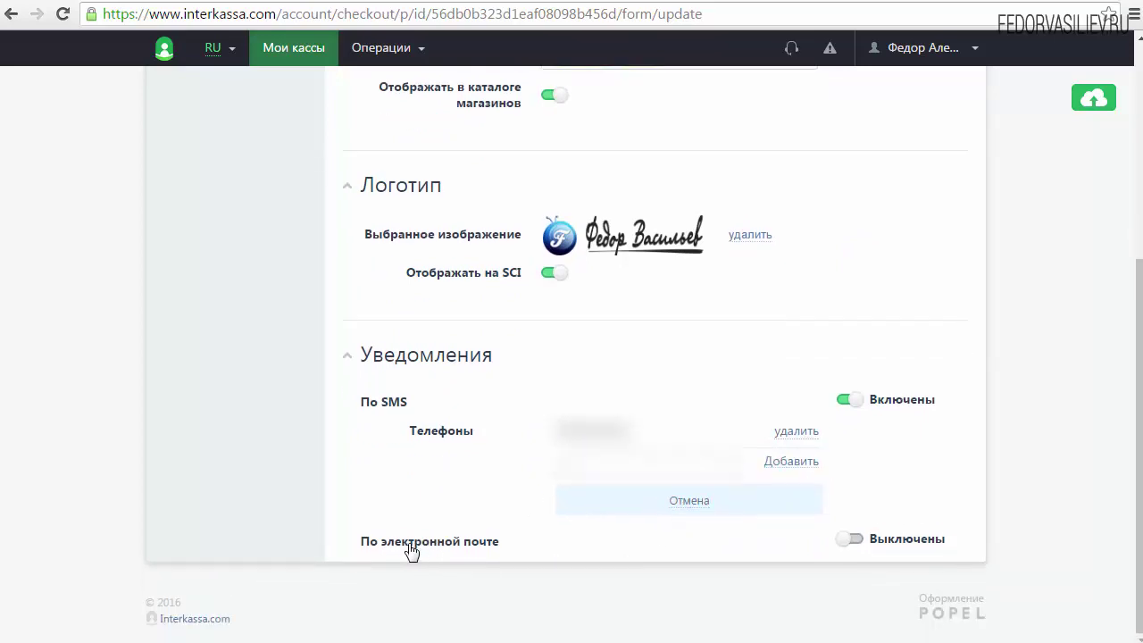
{"action": "left_click", "coordinate": [853, 539]}
{"action": "scroll", "coordinate": [612, 552], "scroll_direction": "down", "scroll_amount": 1}
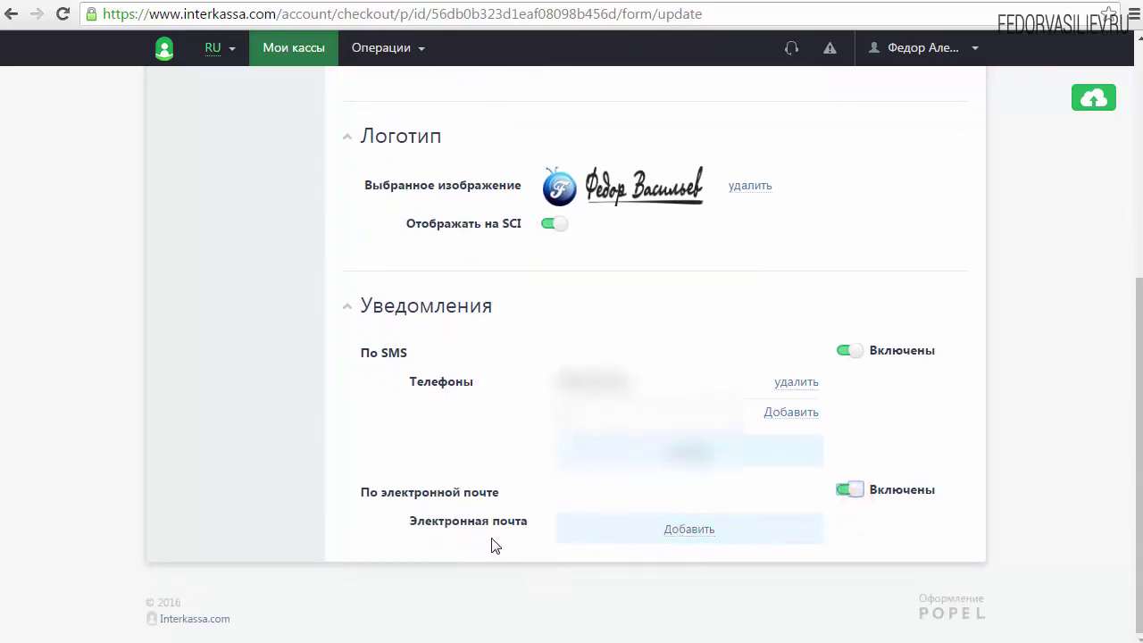
{"action": "left_click", "coordinate": [842, 491]}
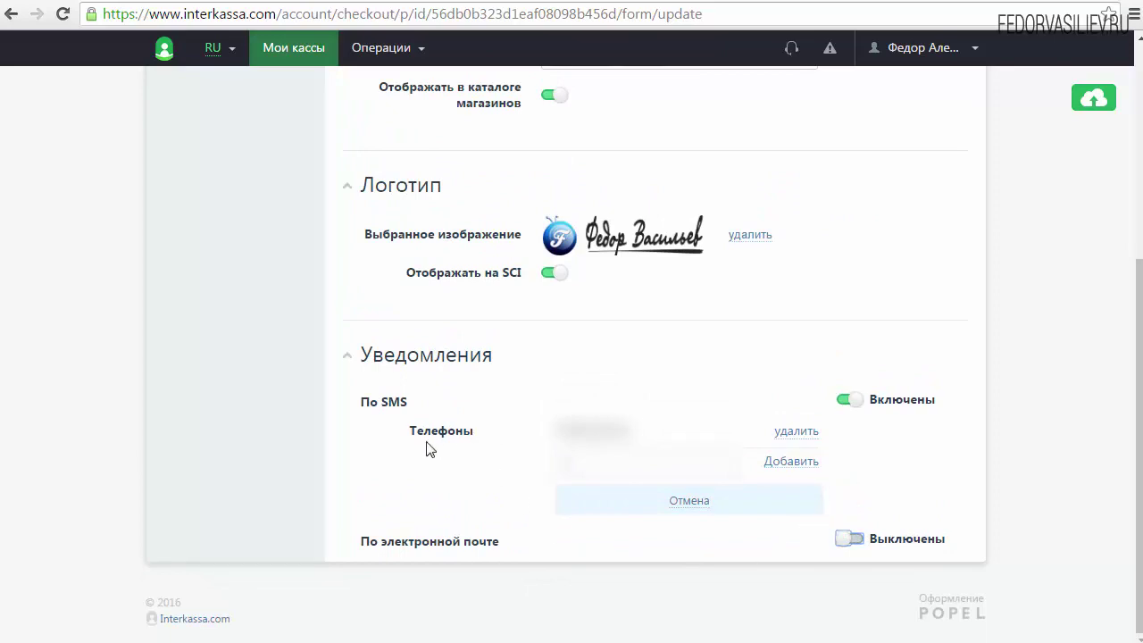
{"action": "scroll", "coordinate": [768, 468], "scroll_direction": "up", "scroll_amount": 5}
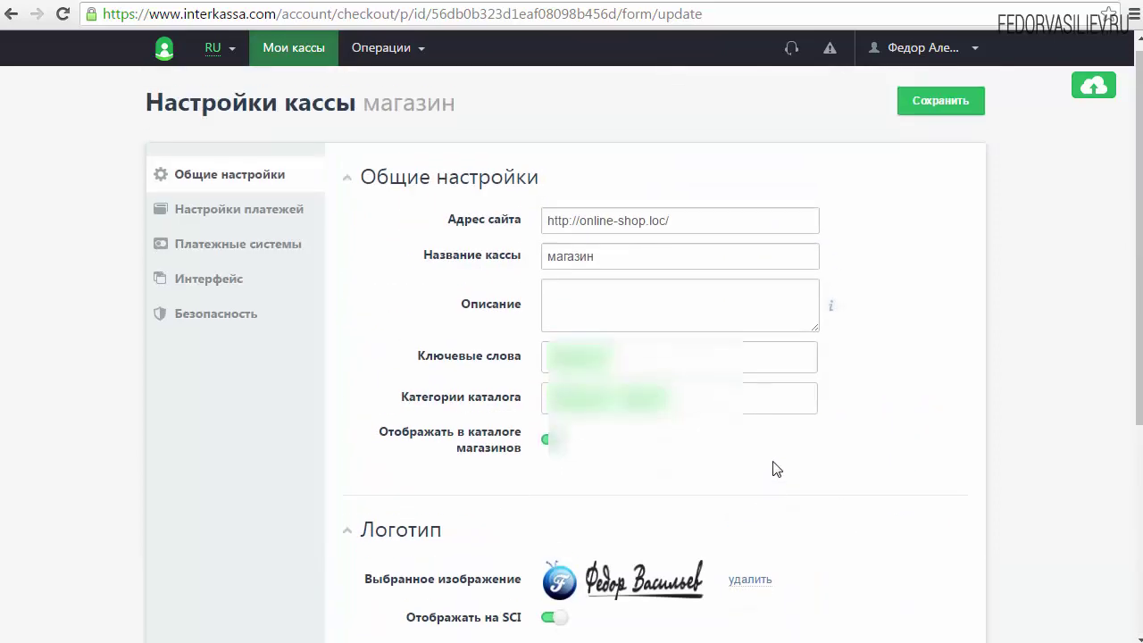
Step: Save the checkout settings and go to Настройки платежей
{"action": "left_click", "coordinate": [952, 111]}
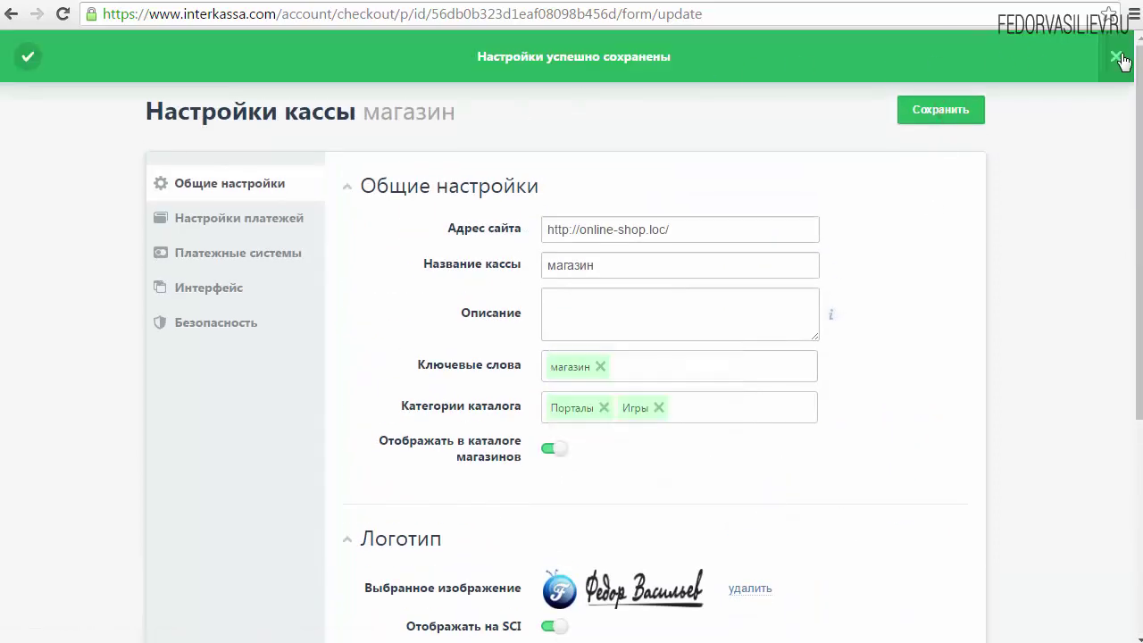
{"action": "left_click", "coordinate": [1122, 62]}
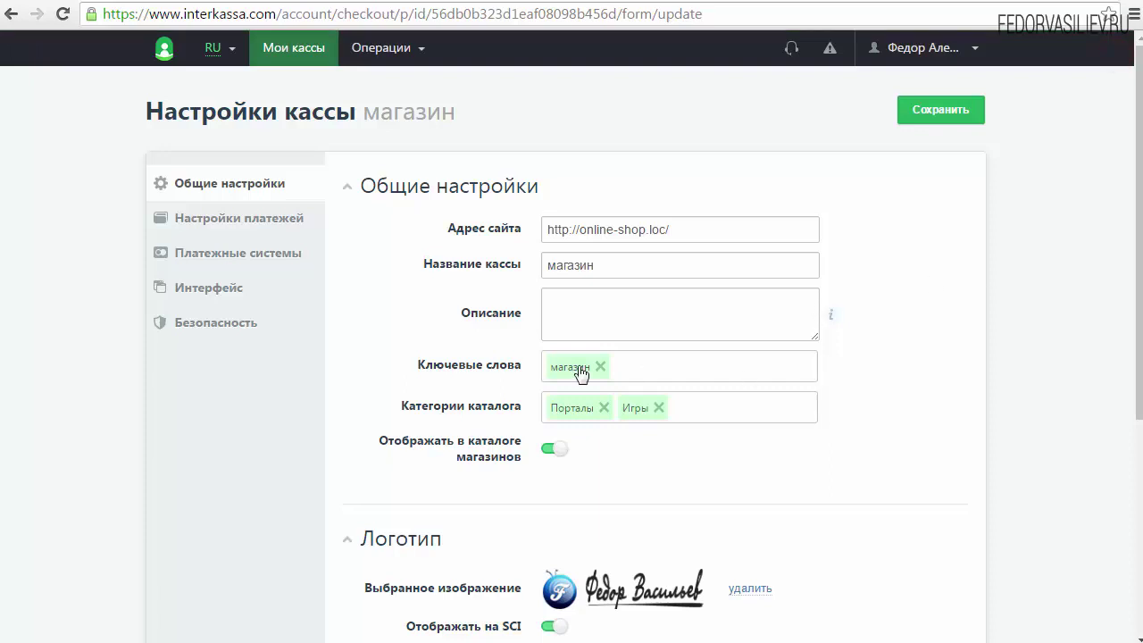
{"action": "left_click", "coordinate": [228, 220]}
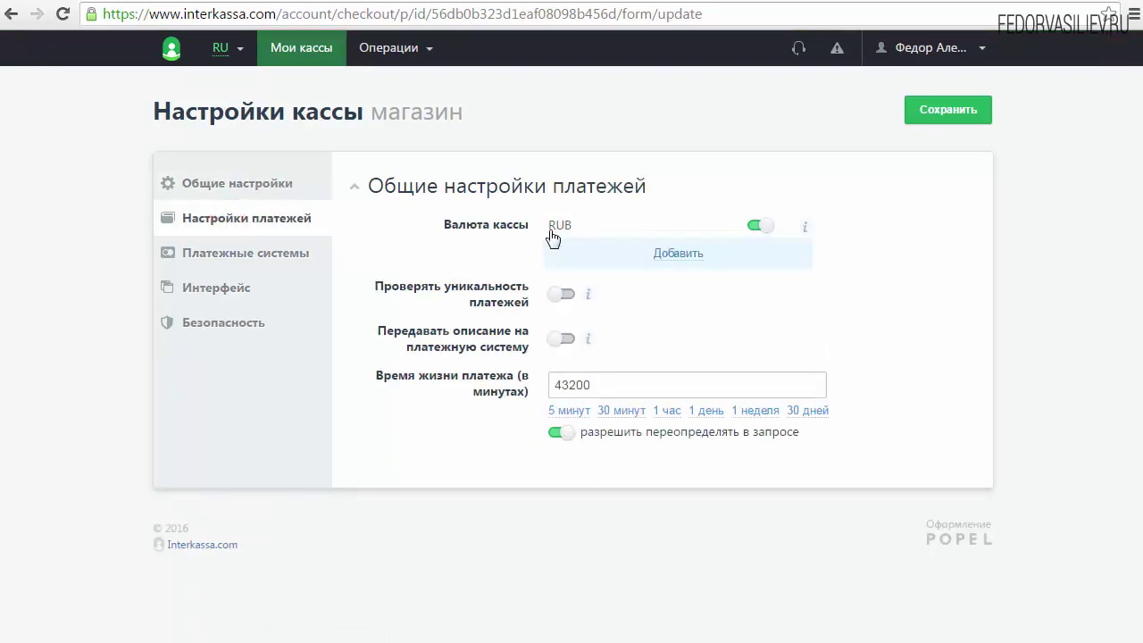
Step: Start adding UAH as a second currency and read the payment option explanations
{"action": "left_click", "coordinate": [805, 226]}
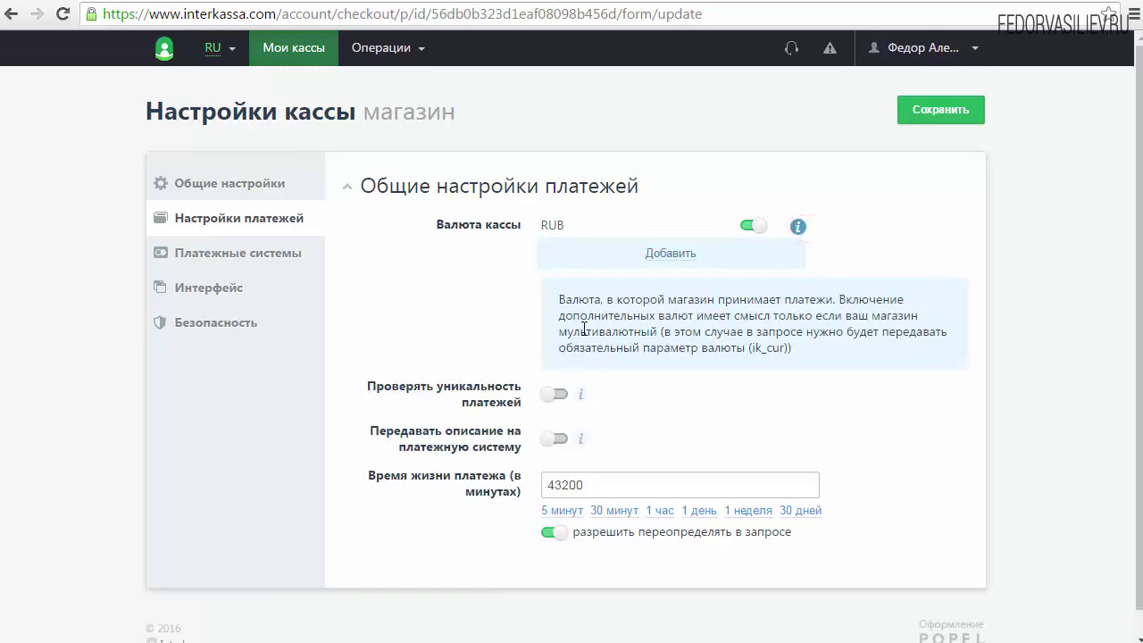
{"action": "left_click", "coordinate": [680, 258]}
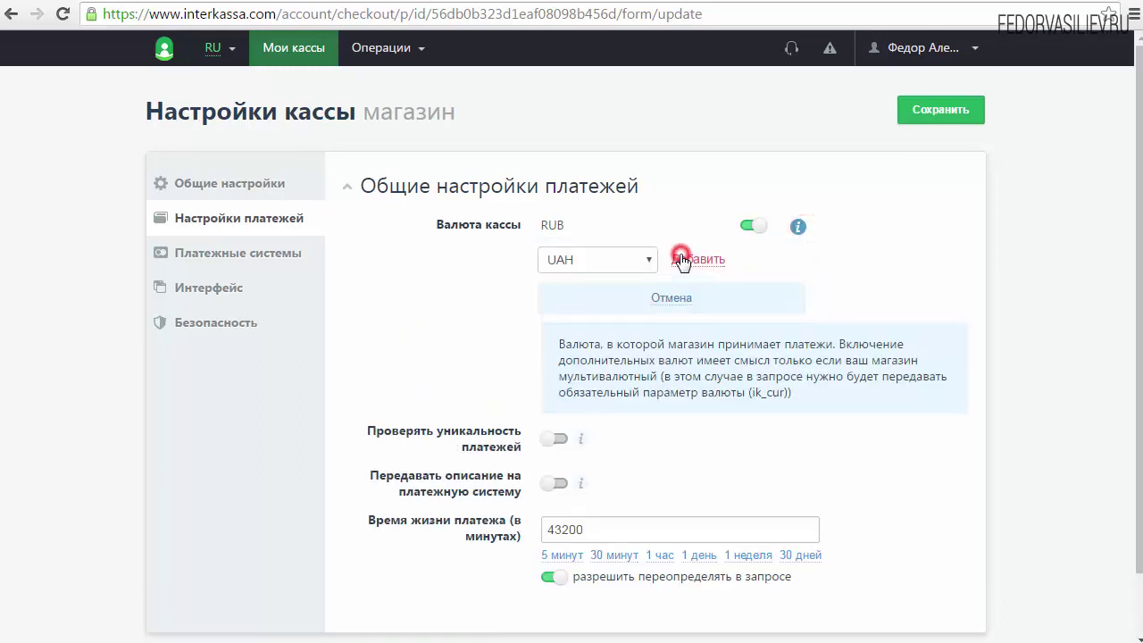
{"action": "left_click", "coordinate": [572, 259]}
{"action": "left_click", "coordinate": [487, 290]}
{"action": "scroll", "coordinate": [866, 268], "scroll_direction": "down", "scroll_amount": 1}
{"action": "left_click", "coordinate": [798, 154]}
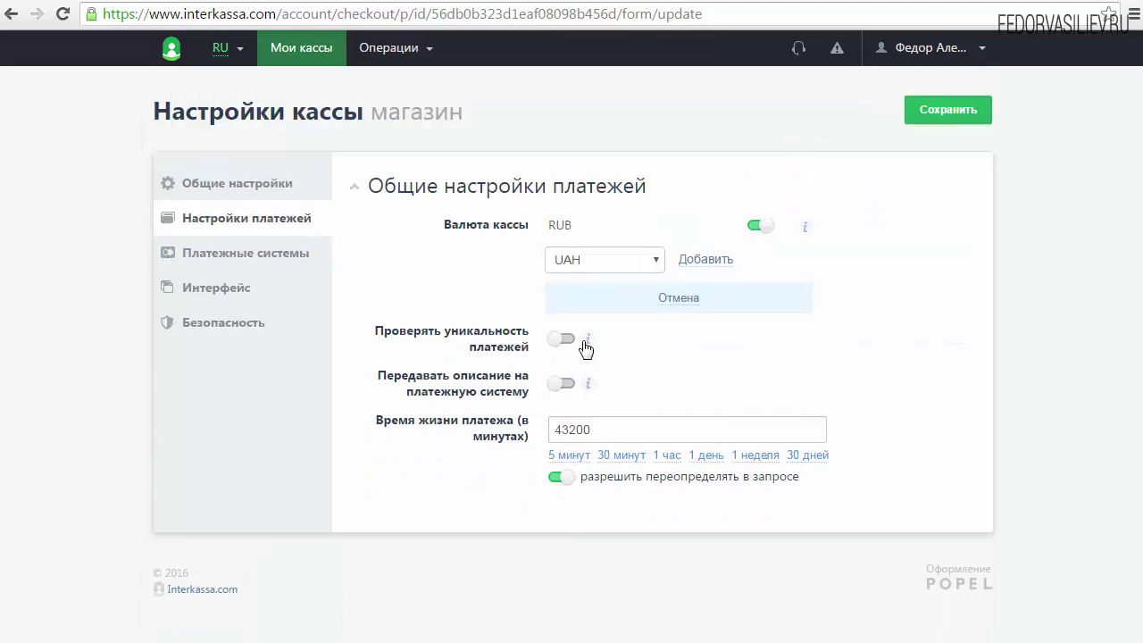
{"action": "left_click", "coordinate": [588, 340]}
{"action": "left_click", "coordinate": [588, 341]}
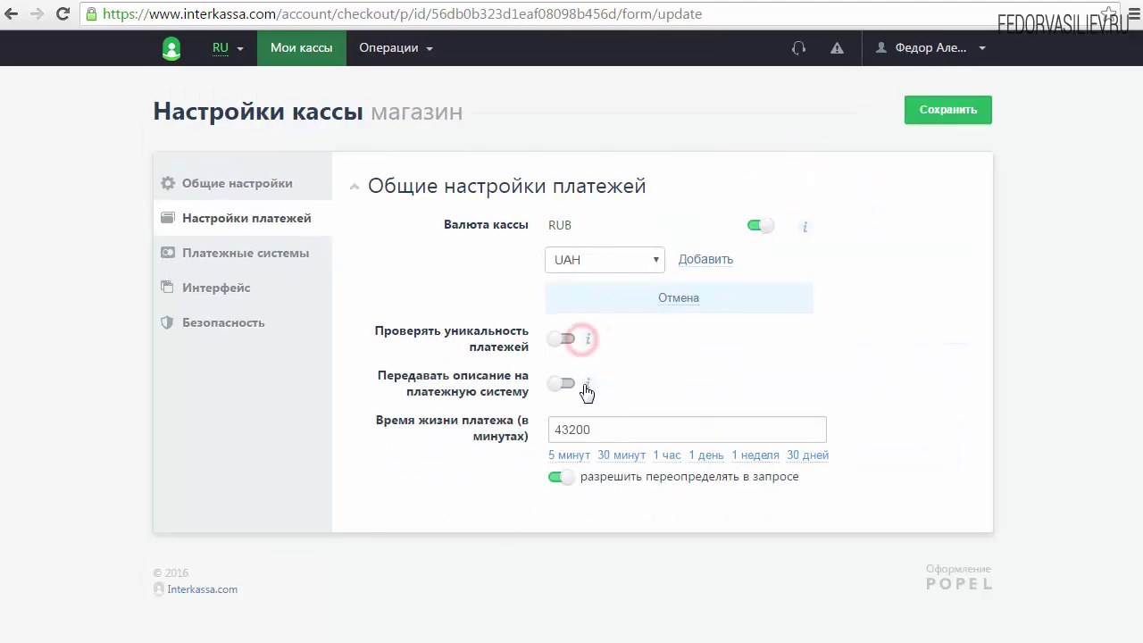
{"action": "left_click", "coordinate": [587, 383]}
{"action": "left_click", "coordinate": [582, 383]}
{"action": "left_click", "coordinate": [587, 338]}
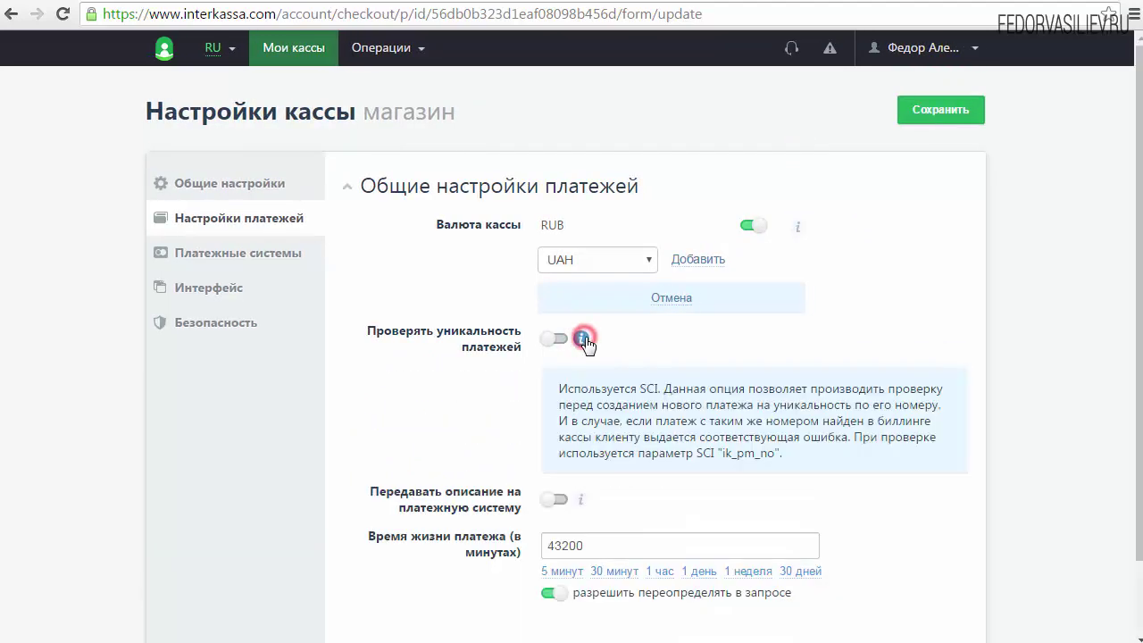
{"action": "left_click", "coordinate": [586, 337]}
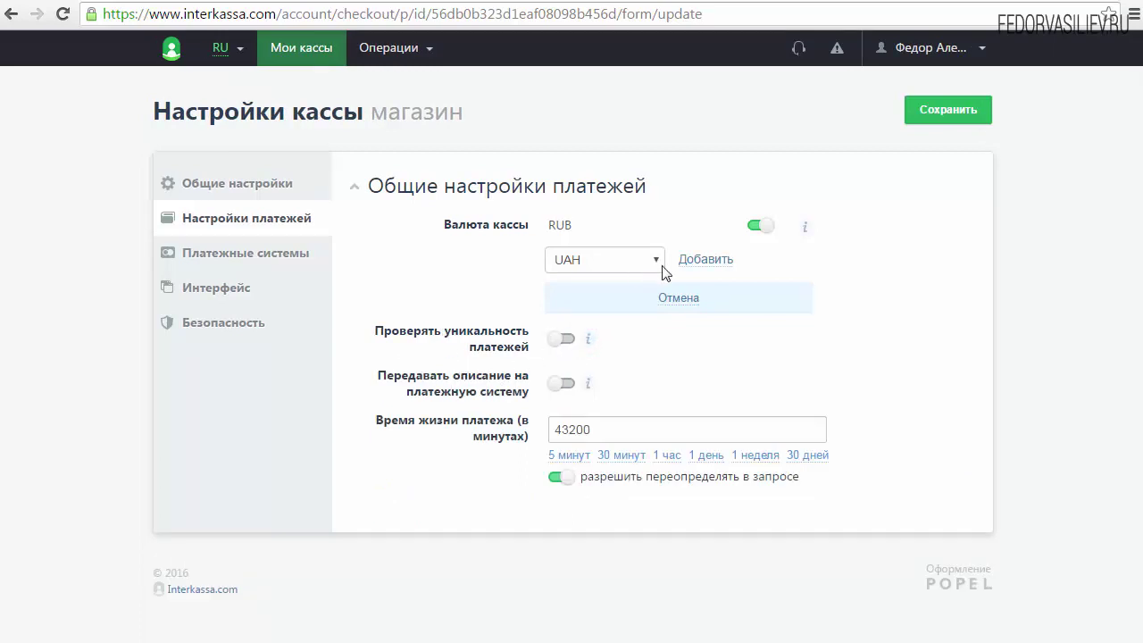
Step: Cancel the UAH currency, enable Проверять уникальность платежей, and save
{"action": "left_click", "coordinate": [671, 299]}
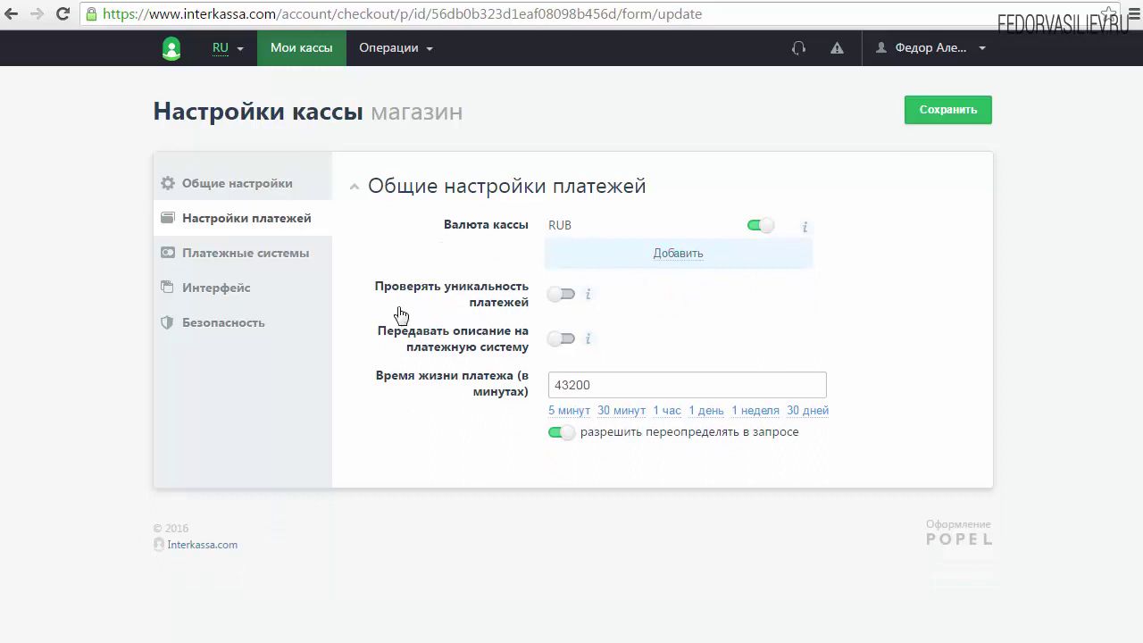
{"action": "left_click", "coordinate": [562, 297]}
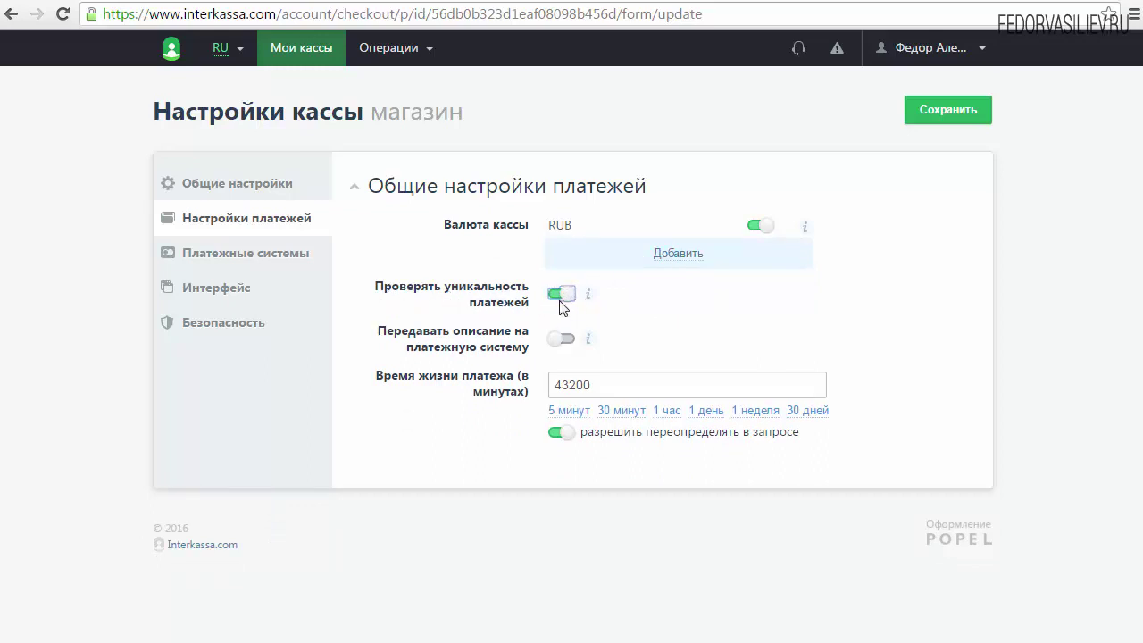
{"action": "left_click", "coordinate": [925, 111]}
Step: Open Платежные системы and try out the Interkassa commission split slider positions
{"action": "left_click", "coordinate": [229, 255]}
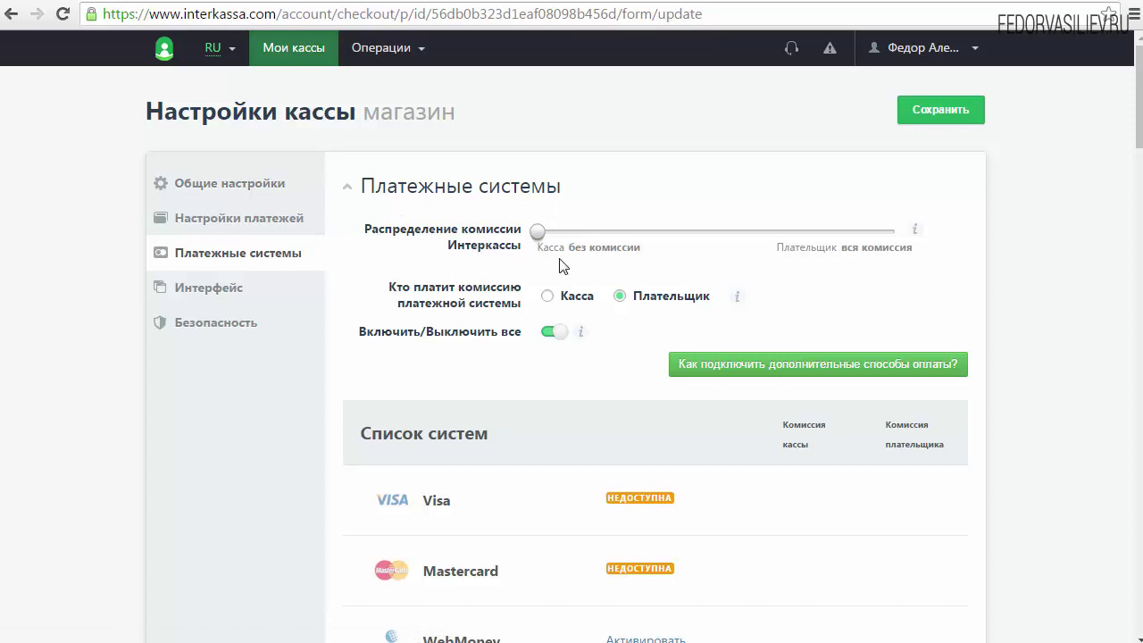
{"action": "left_click", "coordinate": [915, 229]}
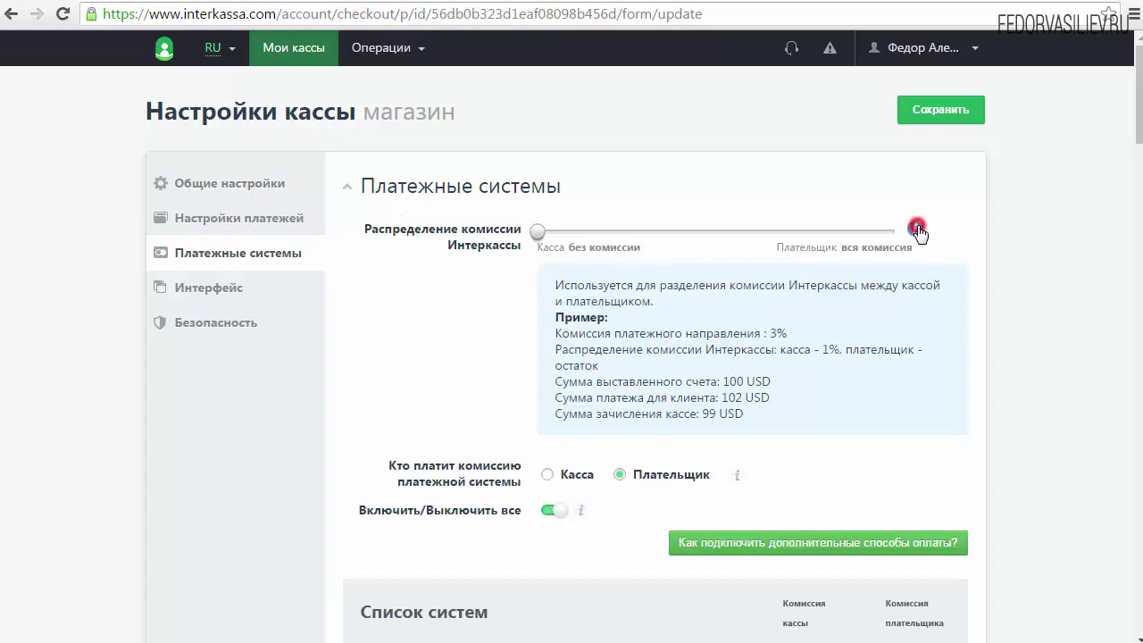
{"action": "left_click_drag", "start_coordinate": [537, 231], "coordinate": [709, 237]}
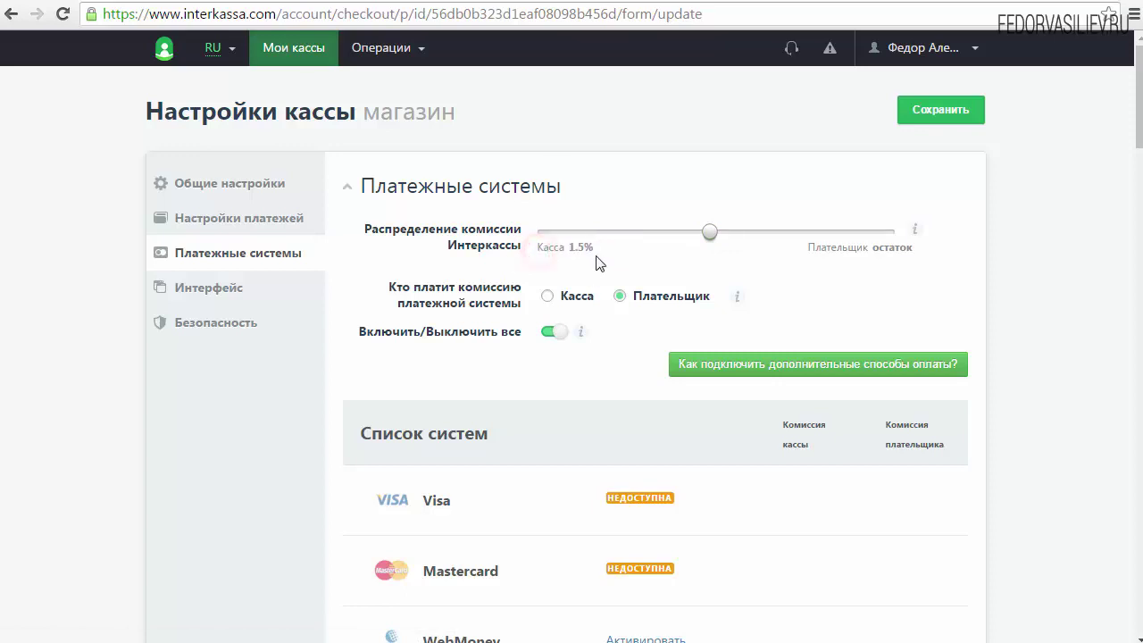
{"action": "double_click", "coordinate": [893, 248]}
{"action": "left_click", "coordinate": [897, 243]}
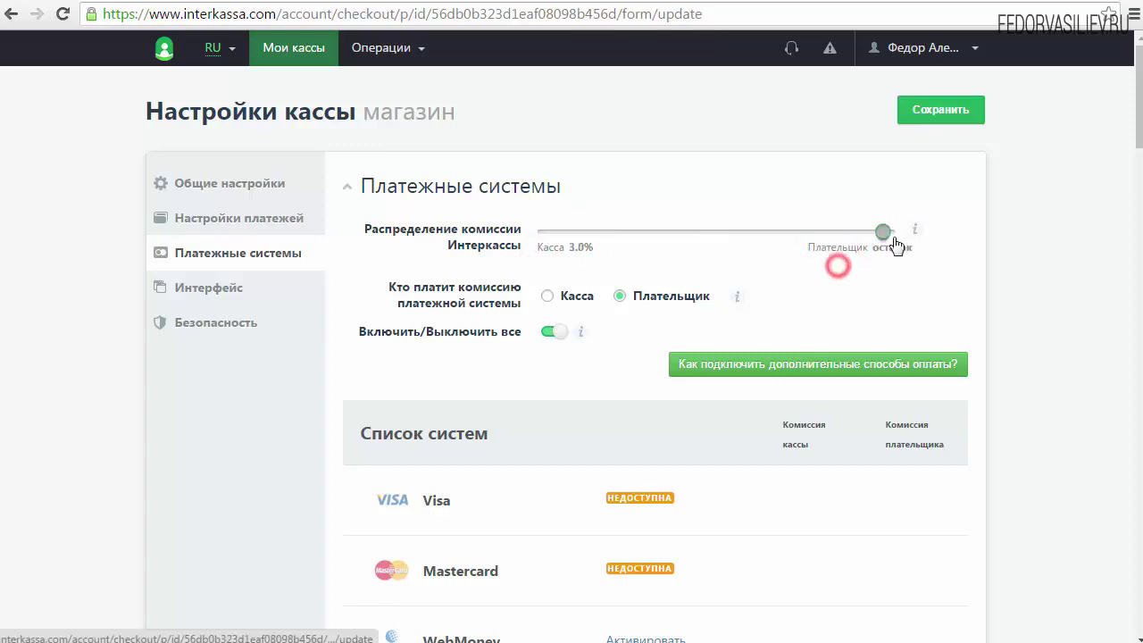
{"action": "left_click", "coordinate": [907, 234]}
{"action": "left_click", "coordinate": [892, 232]}
{"action": "left_click", "coordinate": [891, 234]}
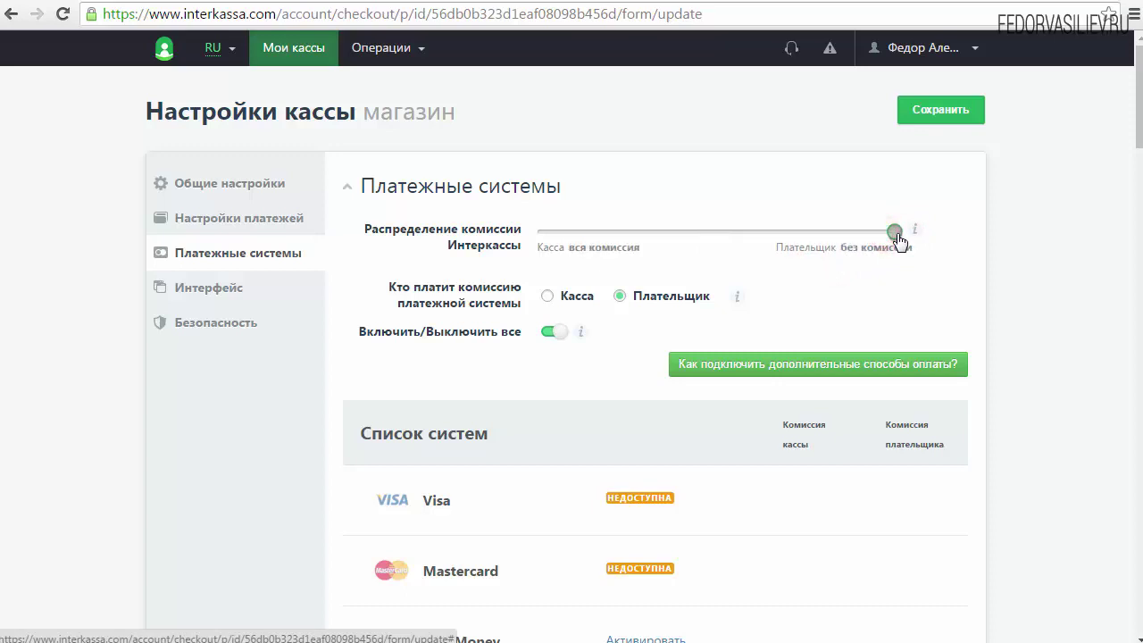
{"action": "left_click_drag", "start_coordinate": [896, 236], "coordinate": [883, 236]}
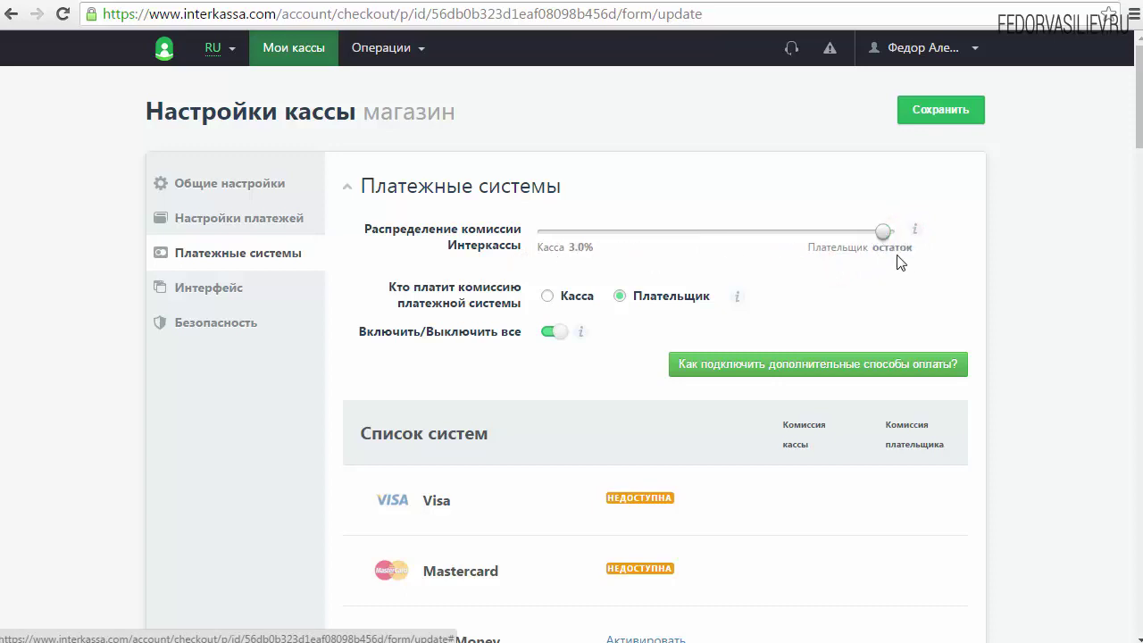
{"action": "left_click_drag", "start_coordinate": [882, 232], "coordinate": [712, 234]}
{"action": "left_click", "coordinate": [734, 259]}
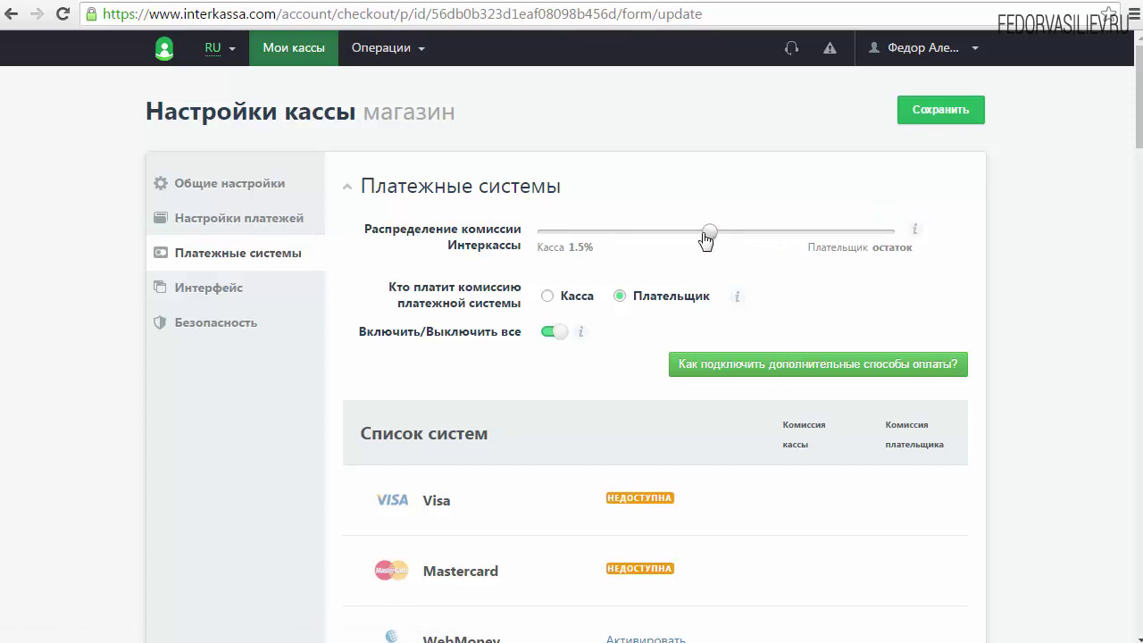
{"action": "left_click", "coordinate": [893, 231]}
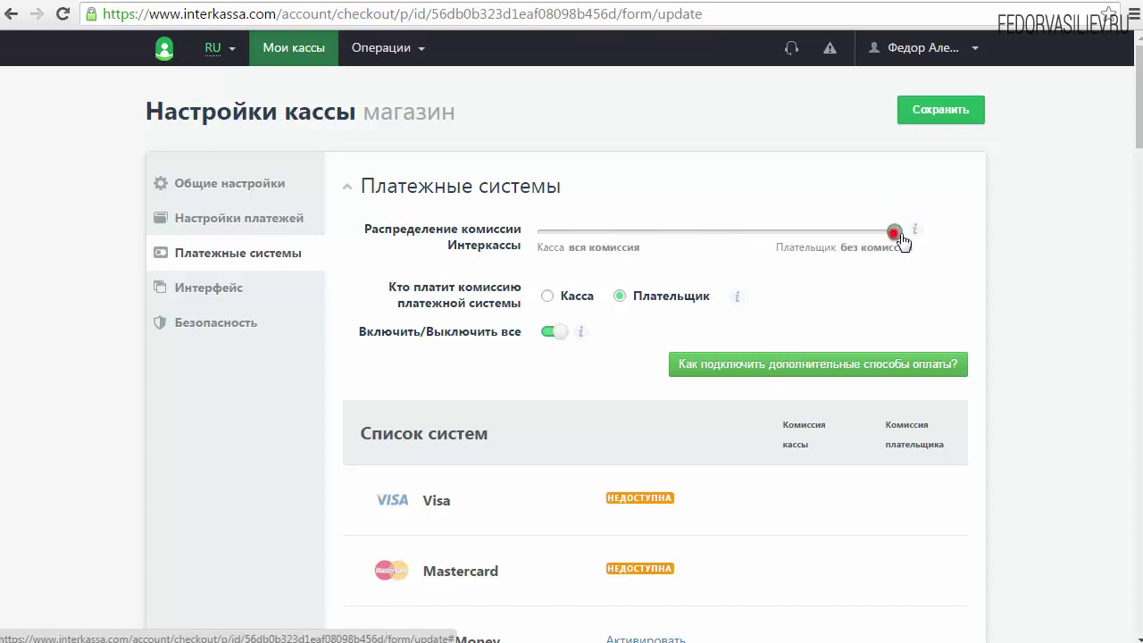
Step: Read the split labels and set the commission to Касса 1.5%, Плательщик остаток
{"action": "left_click_drag", "start_coordinate": [765, 252], "coordinate": [898, 250]}
{"action": "left_click", "coordinate": [884, 253]}
{"action": "left_click_drag", "start_coordinate": [771, 251], "coordinate": [811, 249]}
{"action": "left_click", "coordinate": [812, 250]}
{"action": "left_click_drag", "start_coordinate": [549, 249], "coordinate": [659, 258]}
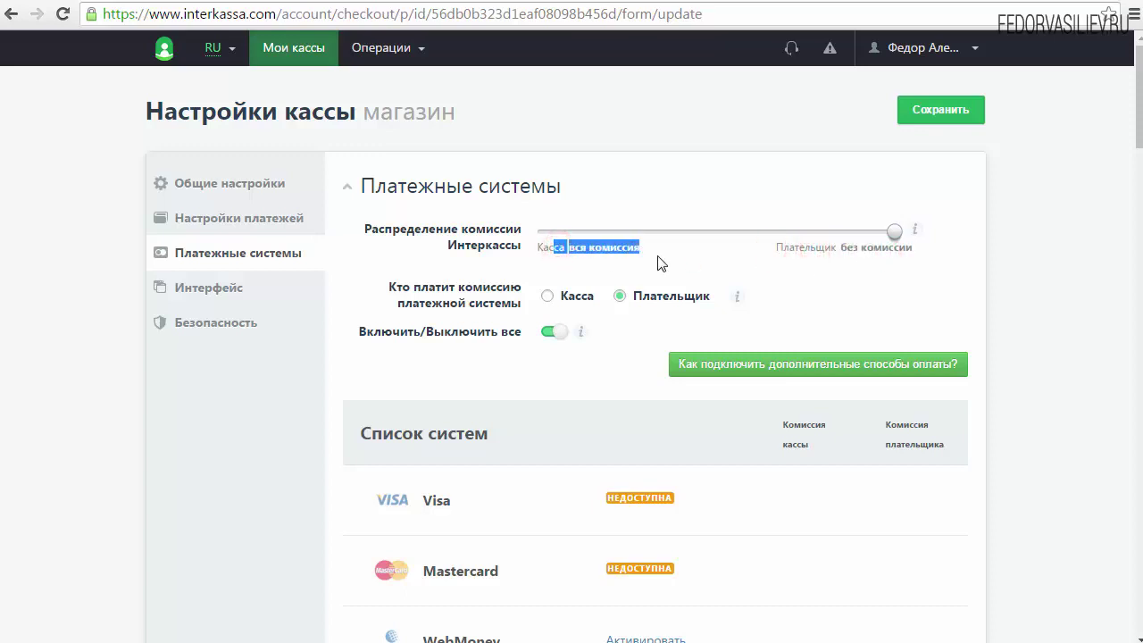
{"action": "left_click", "coordinate": [657, 256]}
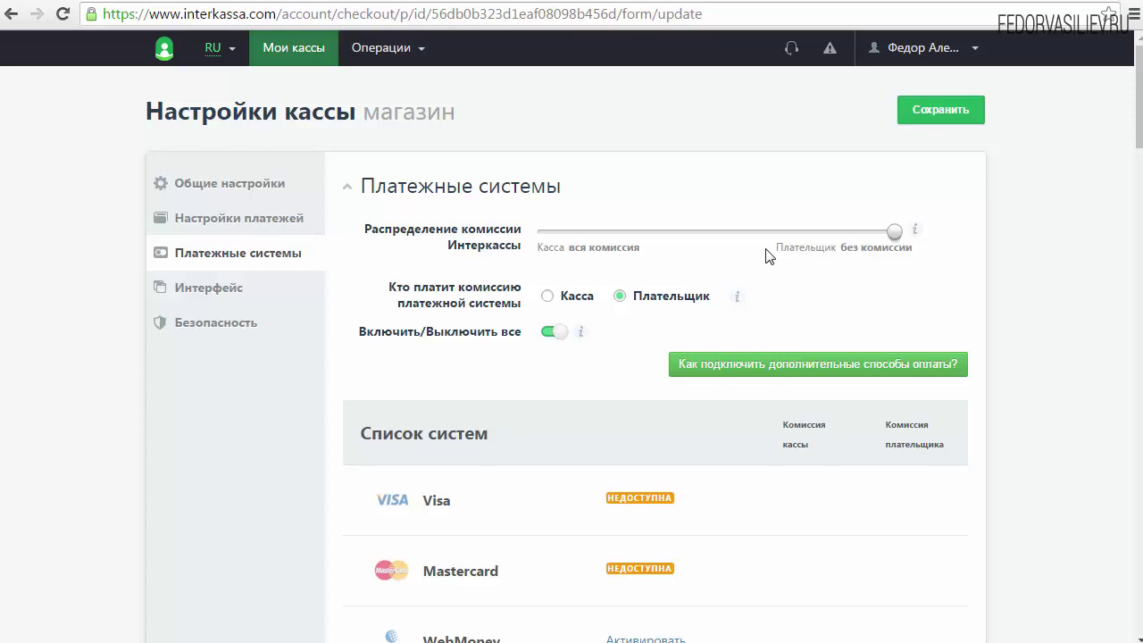
{"action": "left_click_drag", "start_coordinate": [778, 248], "coordinate": [906, 244]}
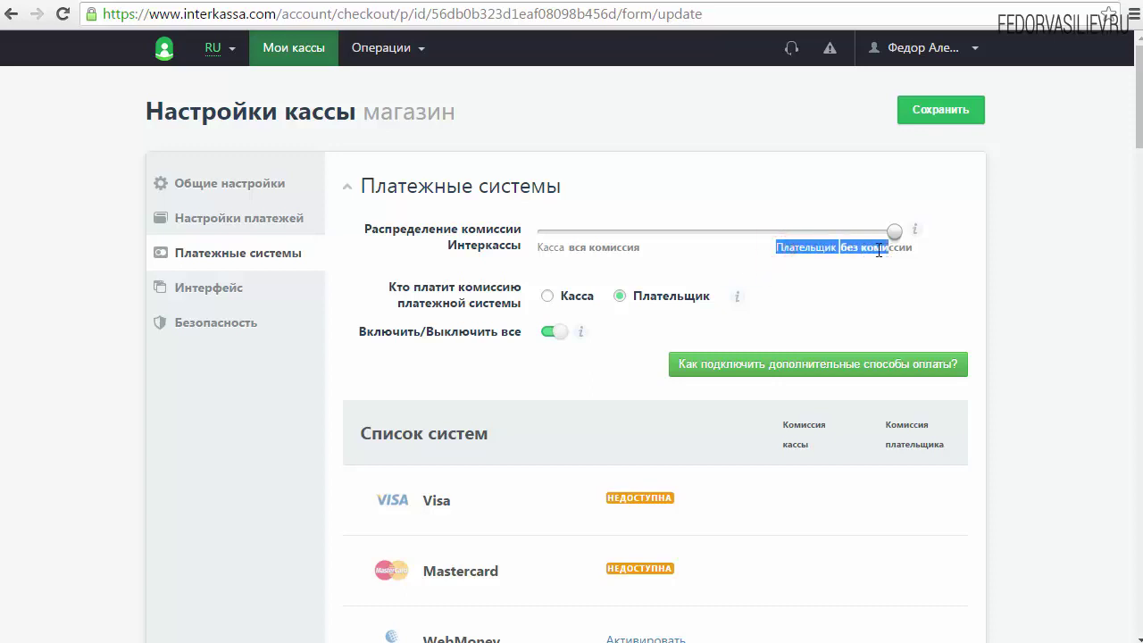
{"action": "left_click", "coordinate": [855, 247]}
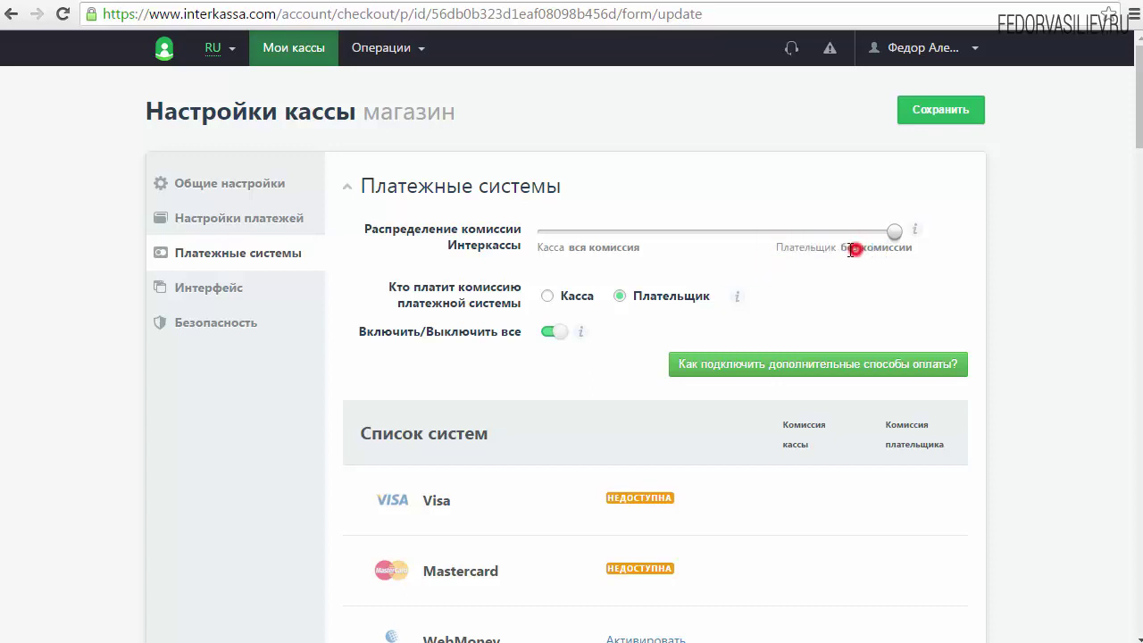
{"action": "left_click", "coordinate": [783, 248]}
{"action": "double_click", "coordinate": [840, 248]}
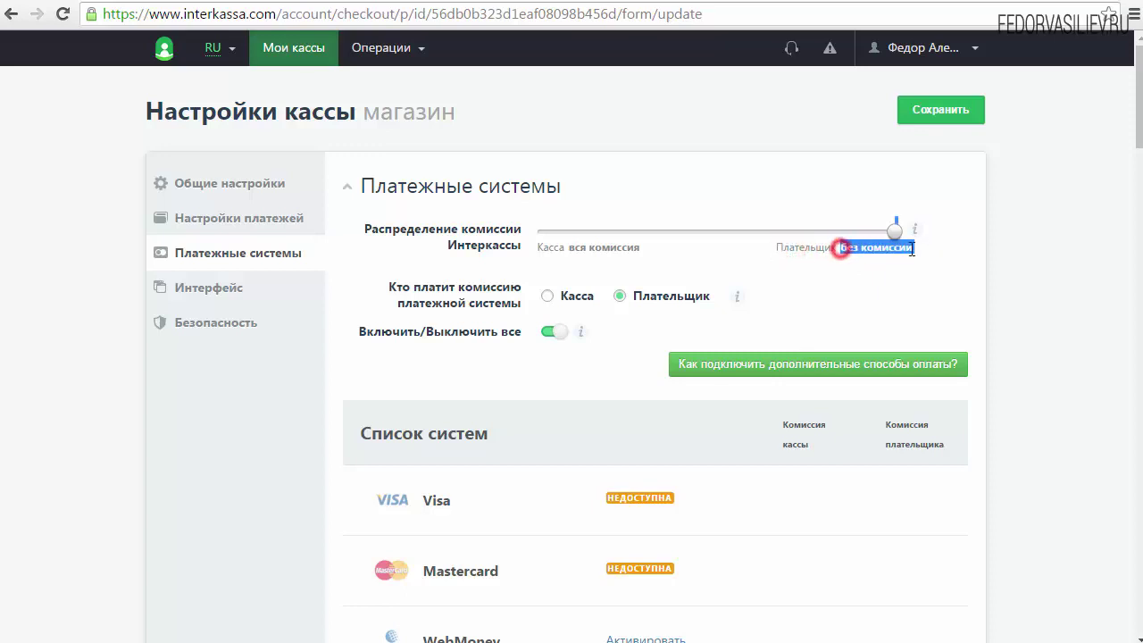
{"action": "left_click", "coordinate": [812, 245]}
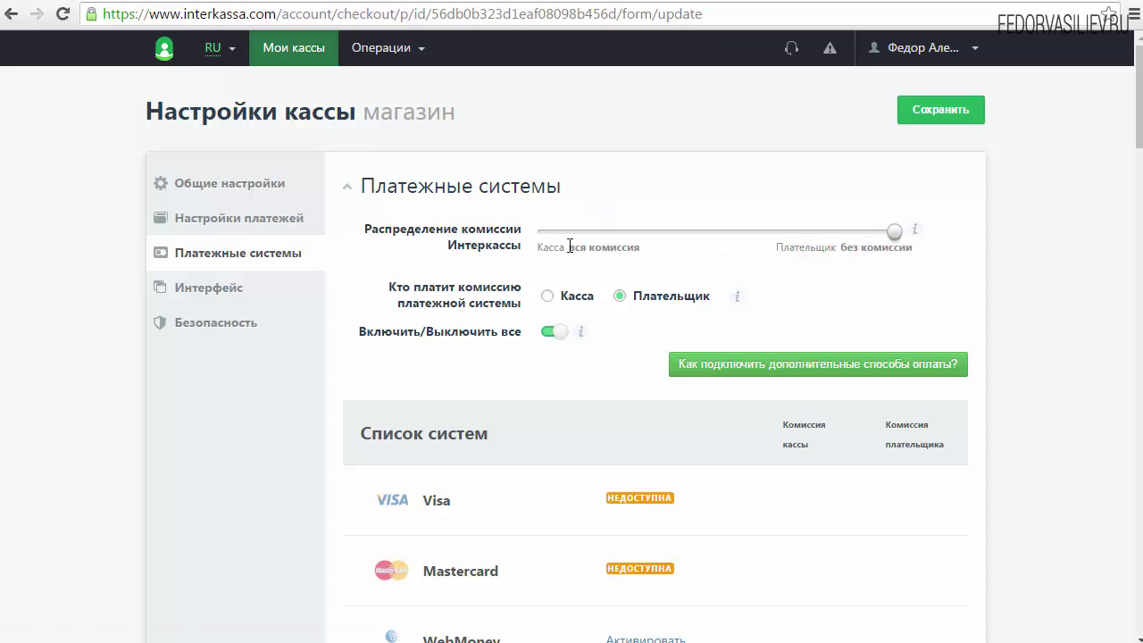
{"action": "left_click_drag", "start_coordinate": [892, 237], "coordinate": [713, 235]}
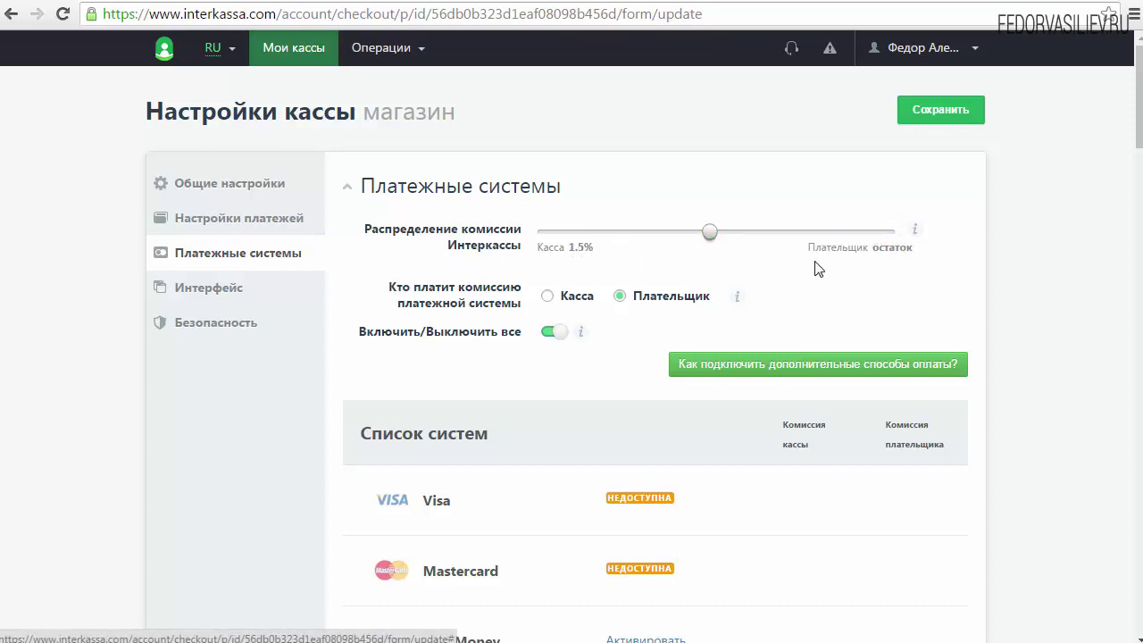
{"action": "left_click_drag", "start_coordinate": [924, 250], "coordinate": [871, 249]}
{"action": "left_click", "coordinate": [873, 247]}
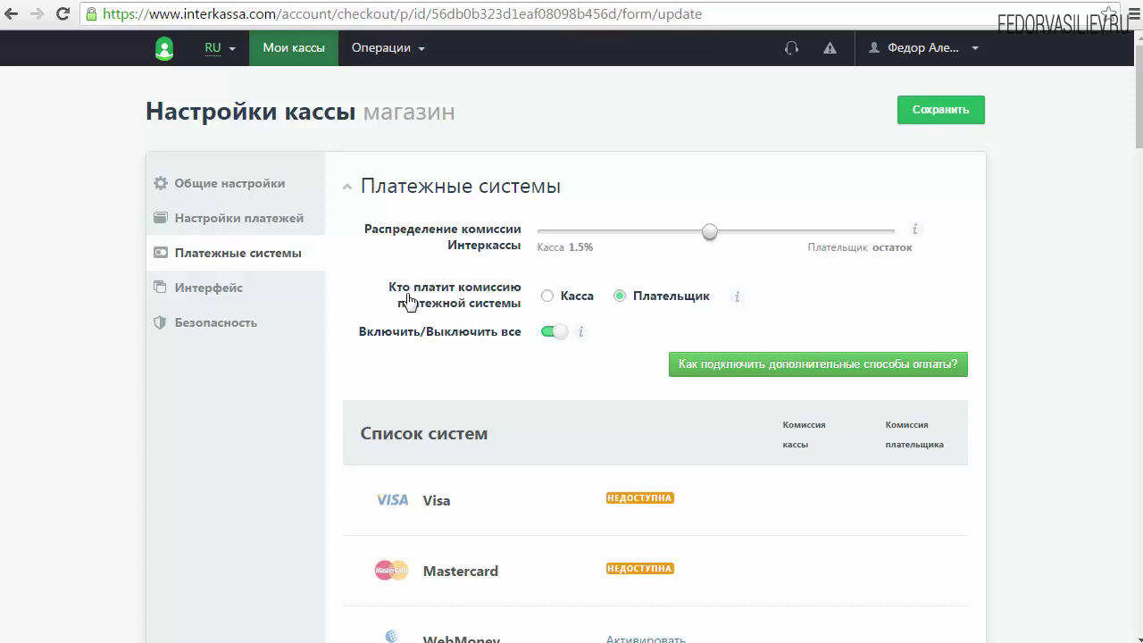
Step: Read the commission payer tips and select Касса to pay the payment-system commission
{"action": "left_click", "coordinate": [738, 296]}
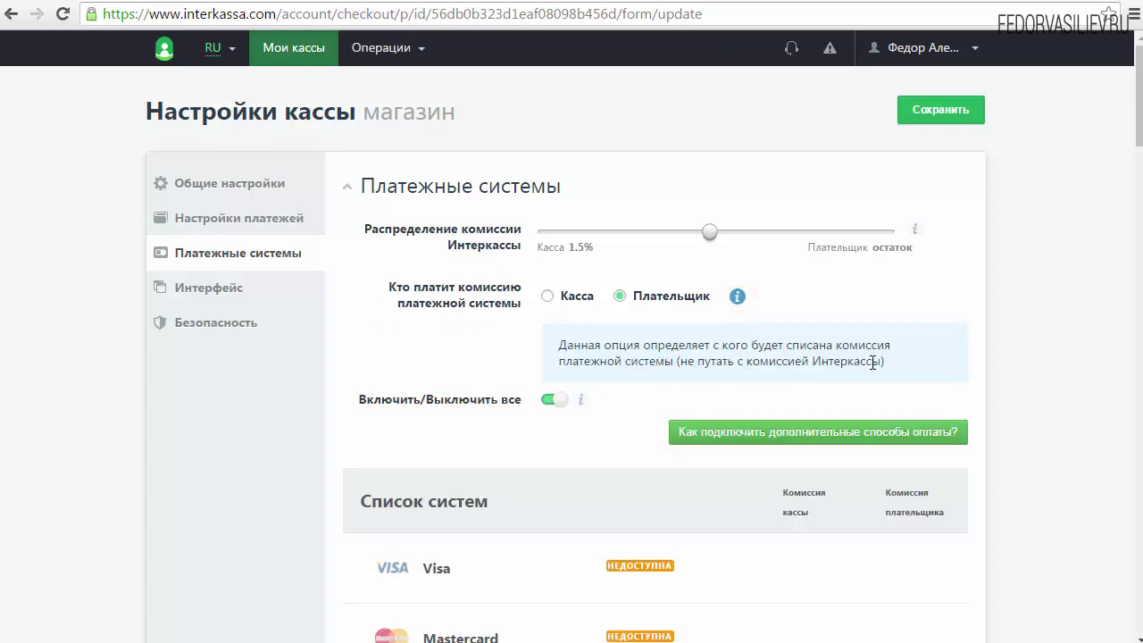
{"action": "double_click", "coordinate": [672, 362]}
{"action": "left_click", "coordinate": [668, 367]}
{"action": "left_click_drag", "start_coordinate": [668, 367], "coordinate": [890, 361]}
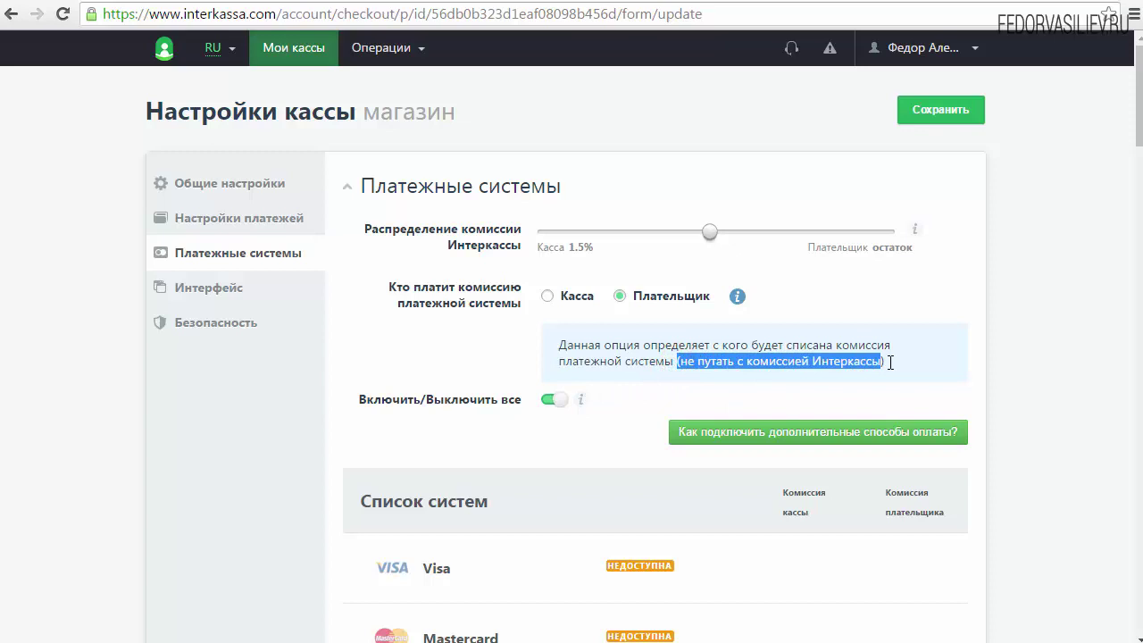
{"action": "left_click", "coordinate": [858, 361]}
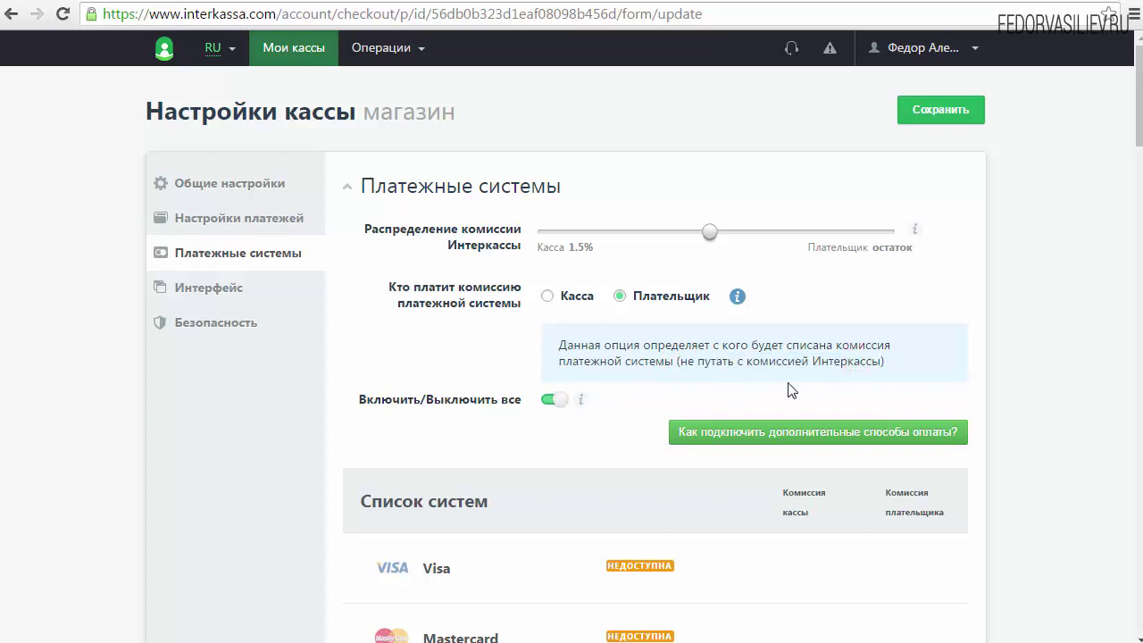
{"action": "scroll", "coordinate": [697, 388], "scroll_direction": "down", "scroll_amount": 9}
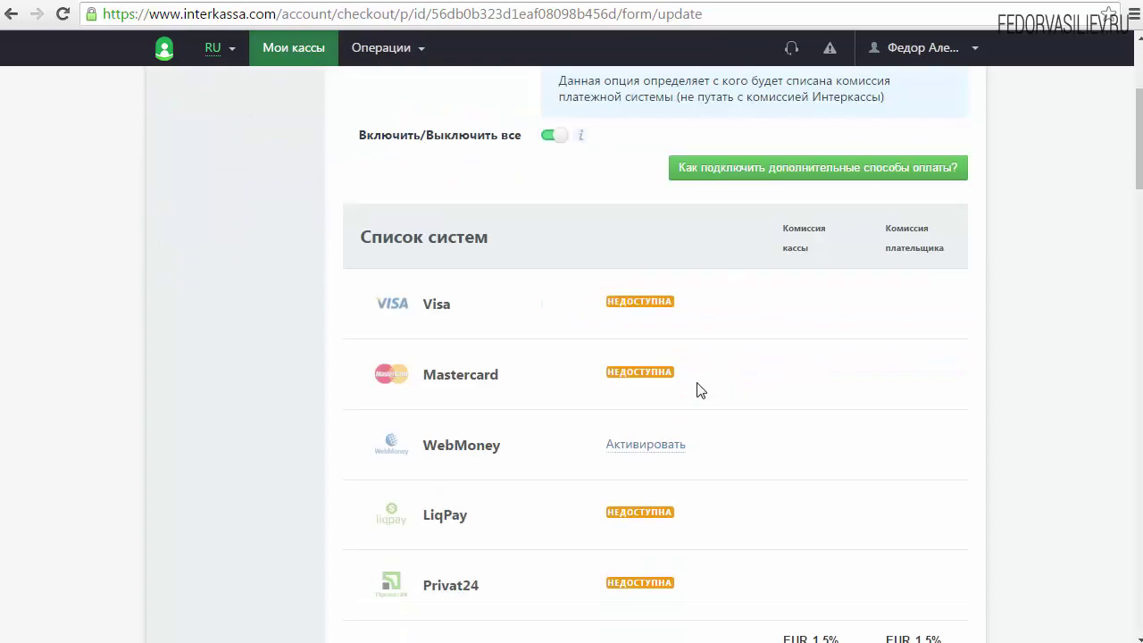
{"action": "scroll", "coordinate": [463, 337], "scroll_direction": "up", "scroll_amount": 9}
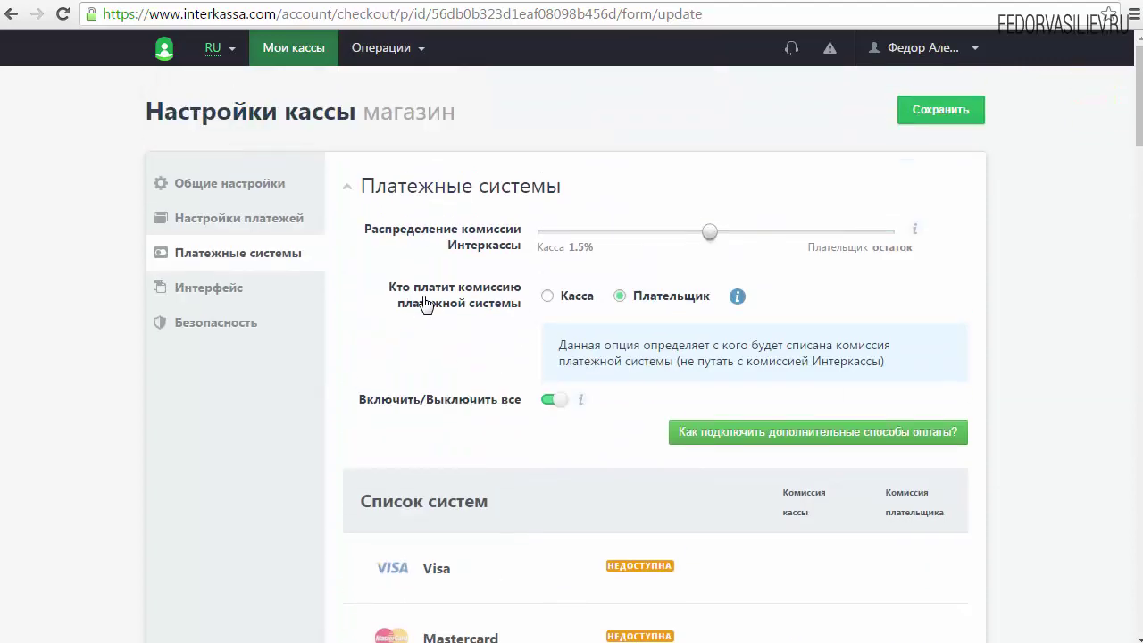
{"action": "left_click", "coordinate": [737, 296]}
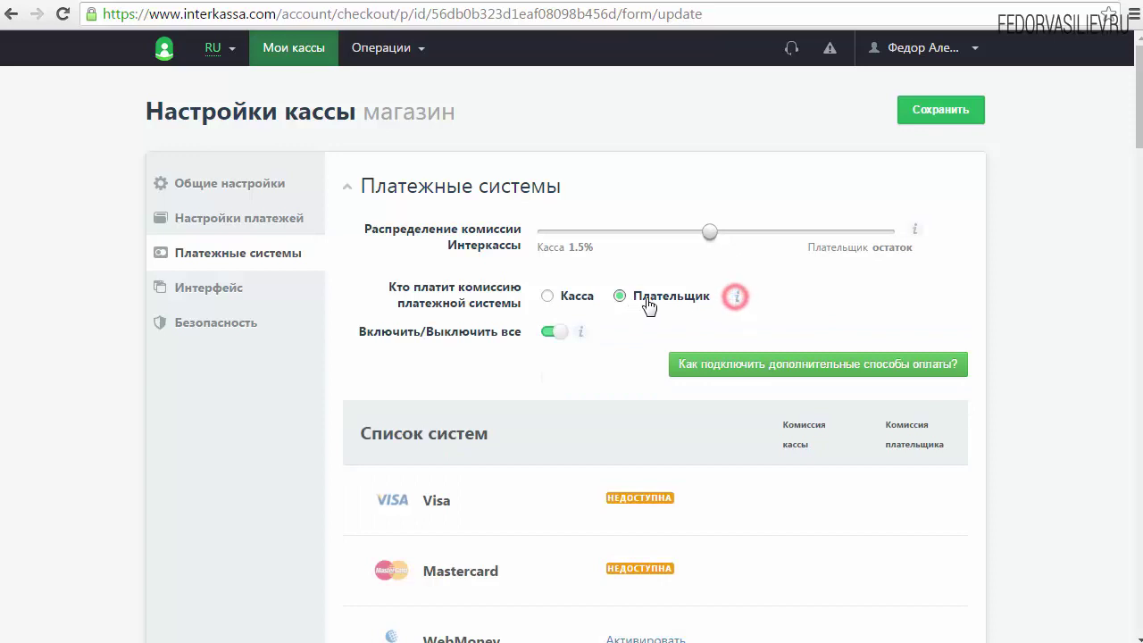
{"action": "left_click", "coordinate": [551, 298]}
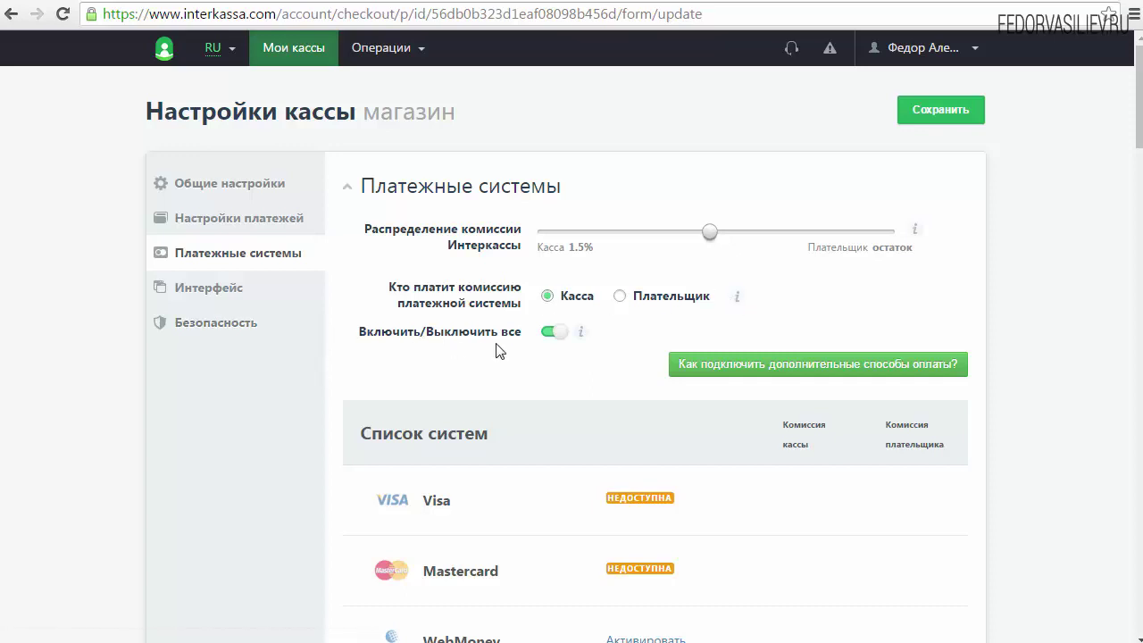
{"action": "left_click", "coordinate": [580, 332]}
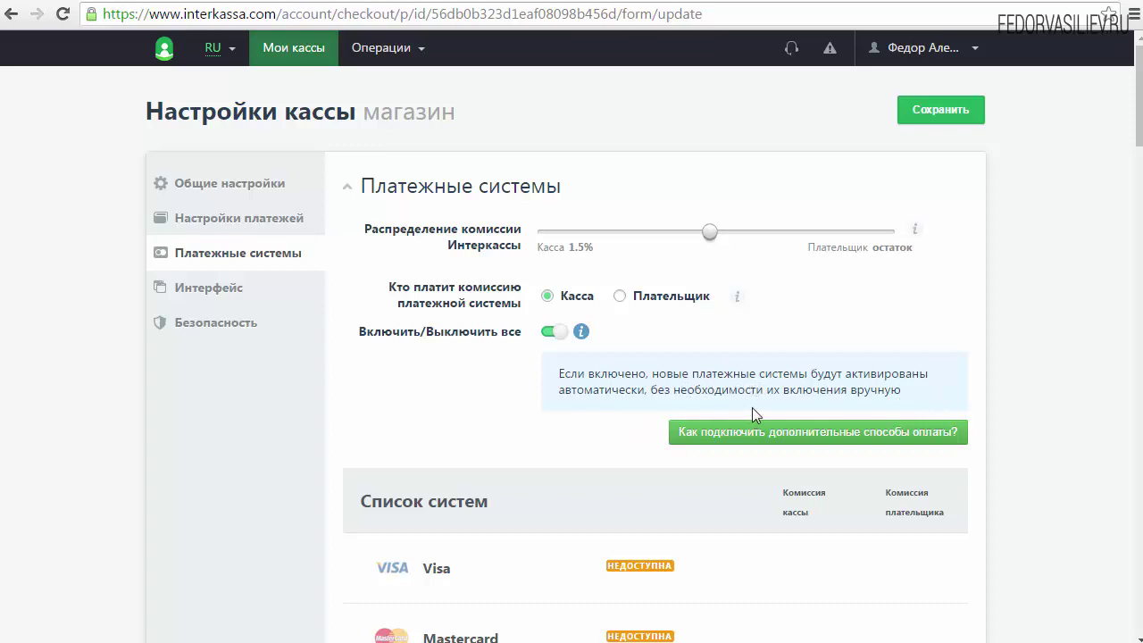
{"action": "left_click", "coordinate": [581, 332]}
{"action": "scroll", "coordinate": [600, 332], "scroll_direction": "down", "scroll_amount": 4}
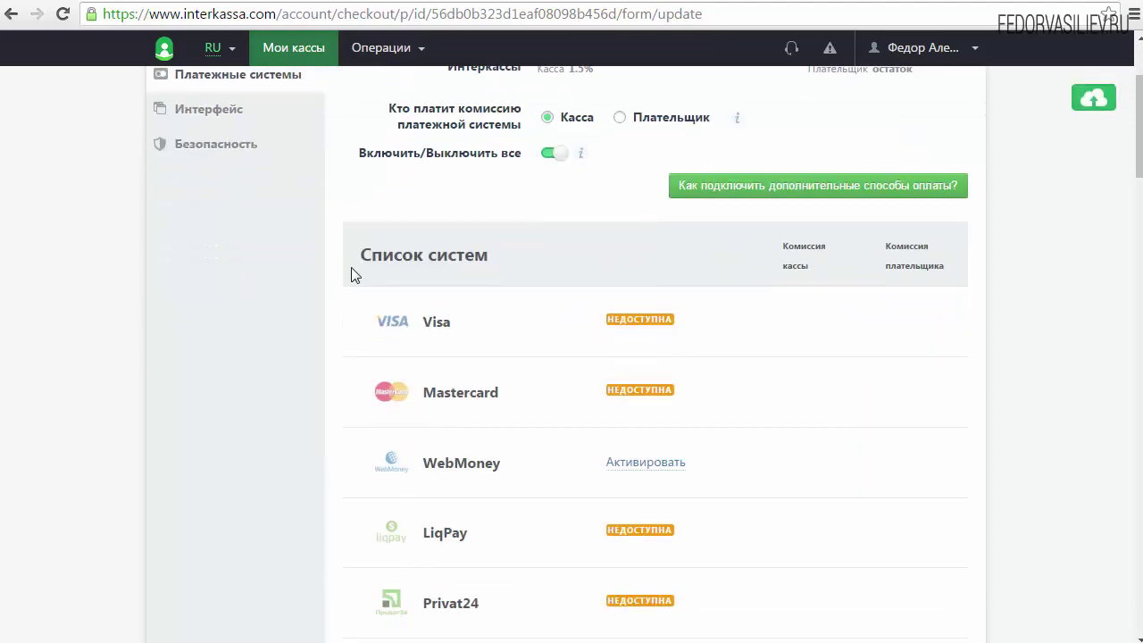
{"action": "scroll", "coordinate": [420, 279], "scroll_direction": "down", "scroll_amount": 6}
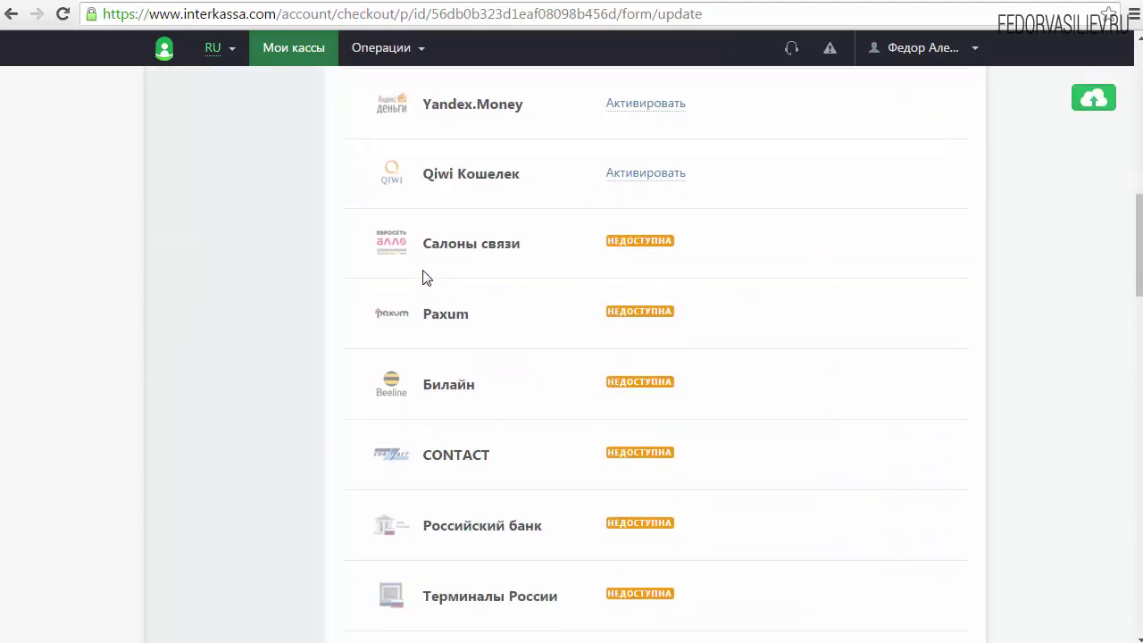
{"action": "scroll", "coordinate": [425, 278], "scroll_direction": "down", "scroll_amount": 8}
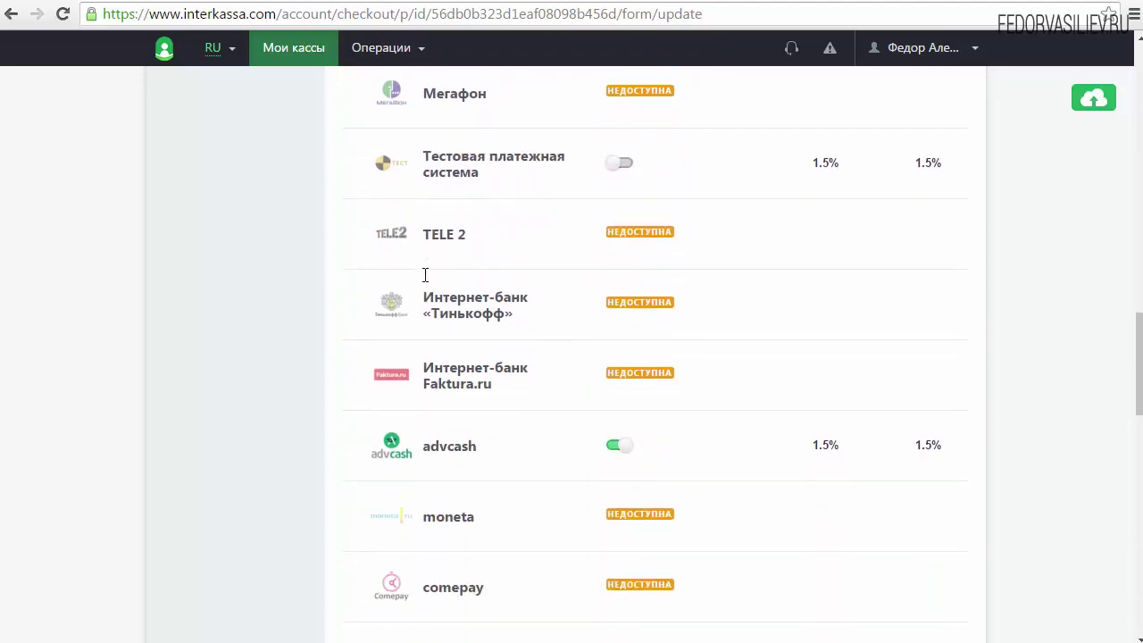
{"action": "scroll", "coordinate": [425, 275], "scroll_direction": "down", "scroll_amount": 7}
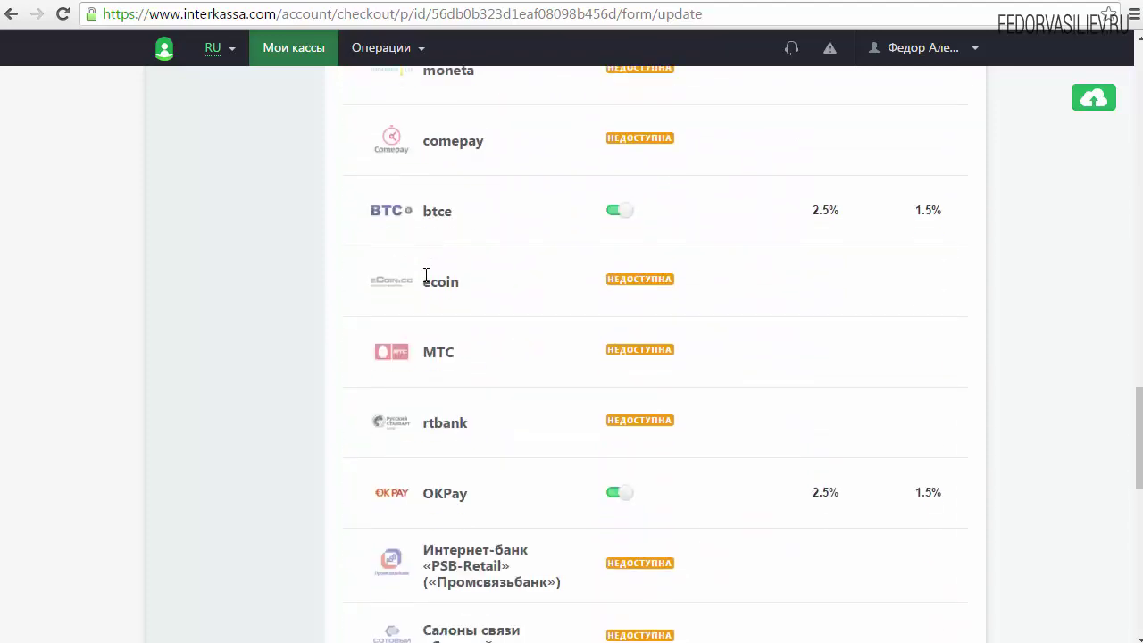
{"action": "scroll", "coordinate": [427, 277], "scroll_direction": "down", "scroll_amount": 5}
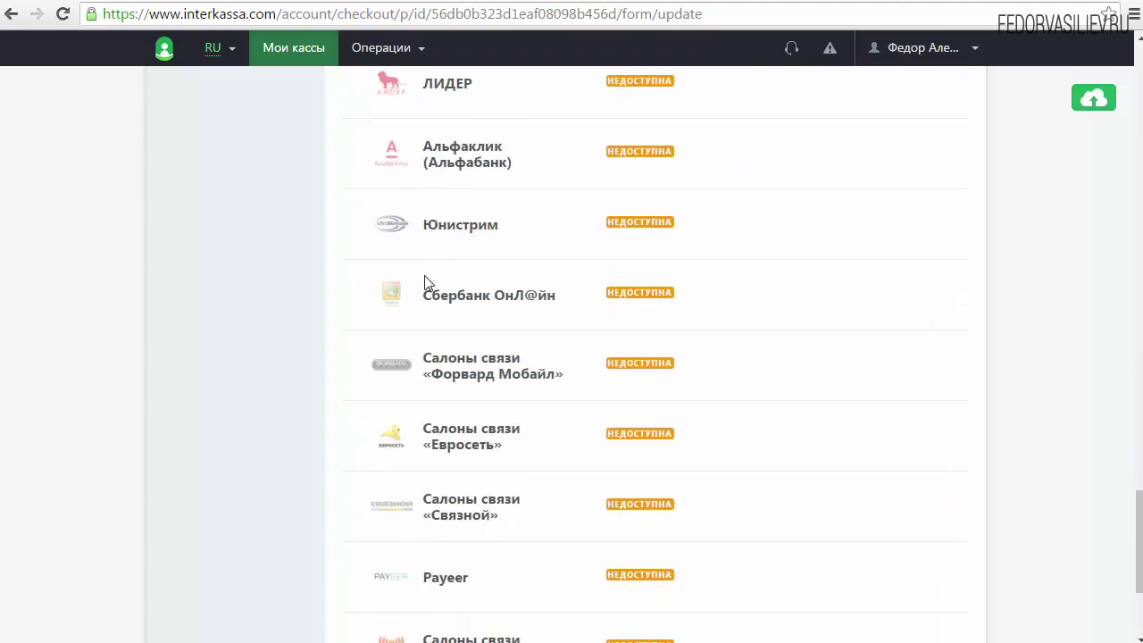
{"action": "scroll", "coordinate": [426, 282], "scroll_direction": "down", "scroll_amount": 3}
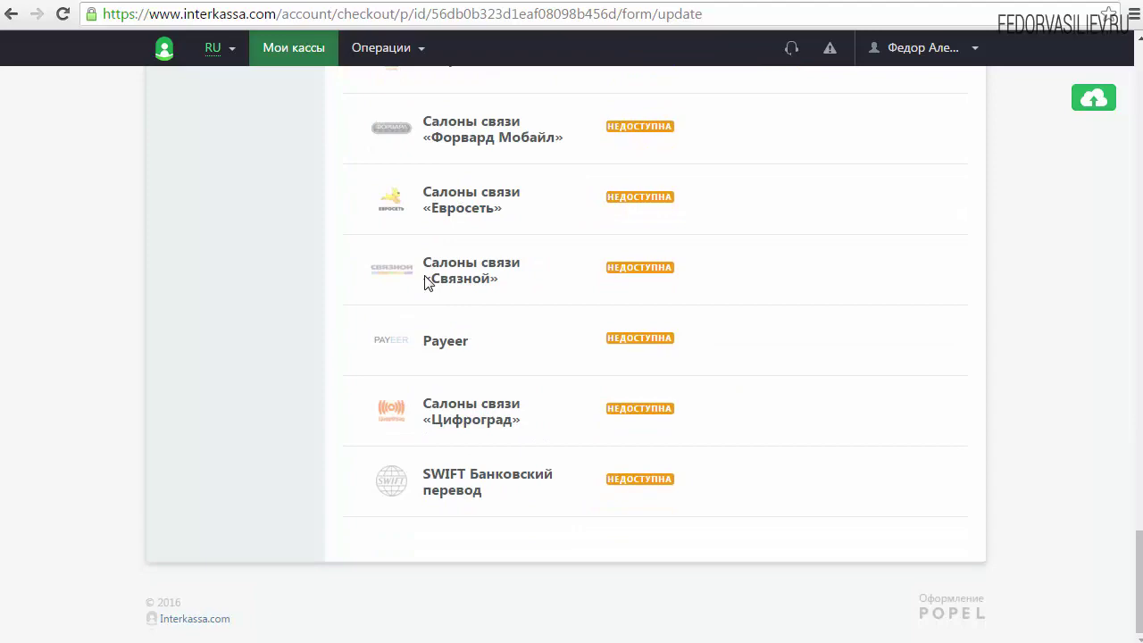
{"action": "scroll", "coordinate": [445, 339], "scroll_direction": "up", "scroll_amount": 15}
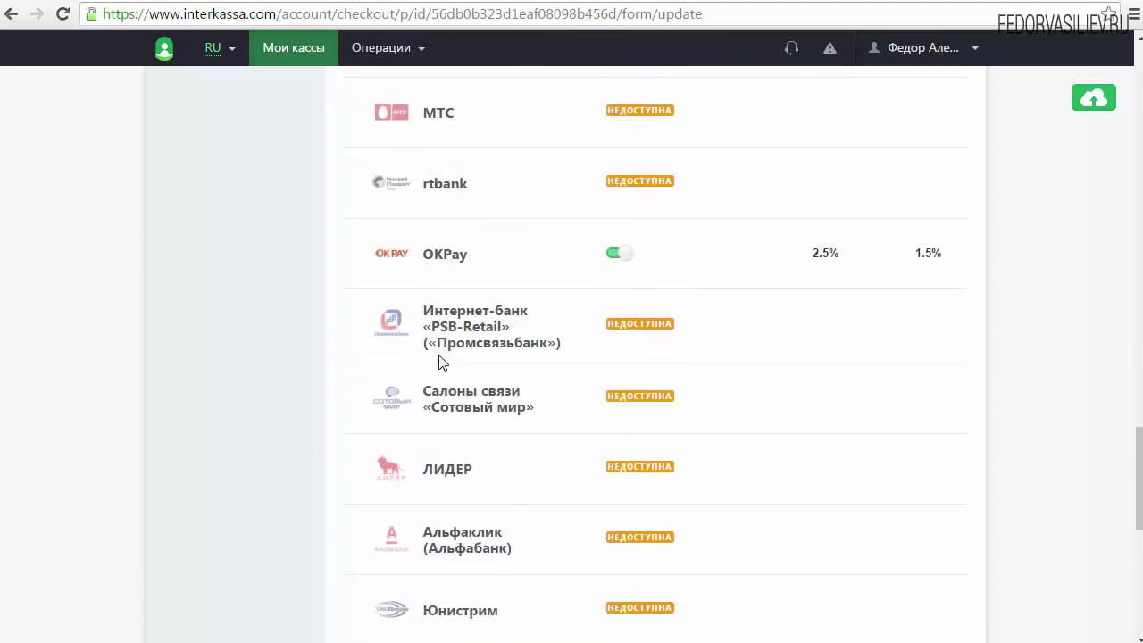
{"action": "scroll", "coordinate": [444, 370], "scroll_direction": "up", "scroll_amount": 8}
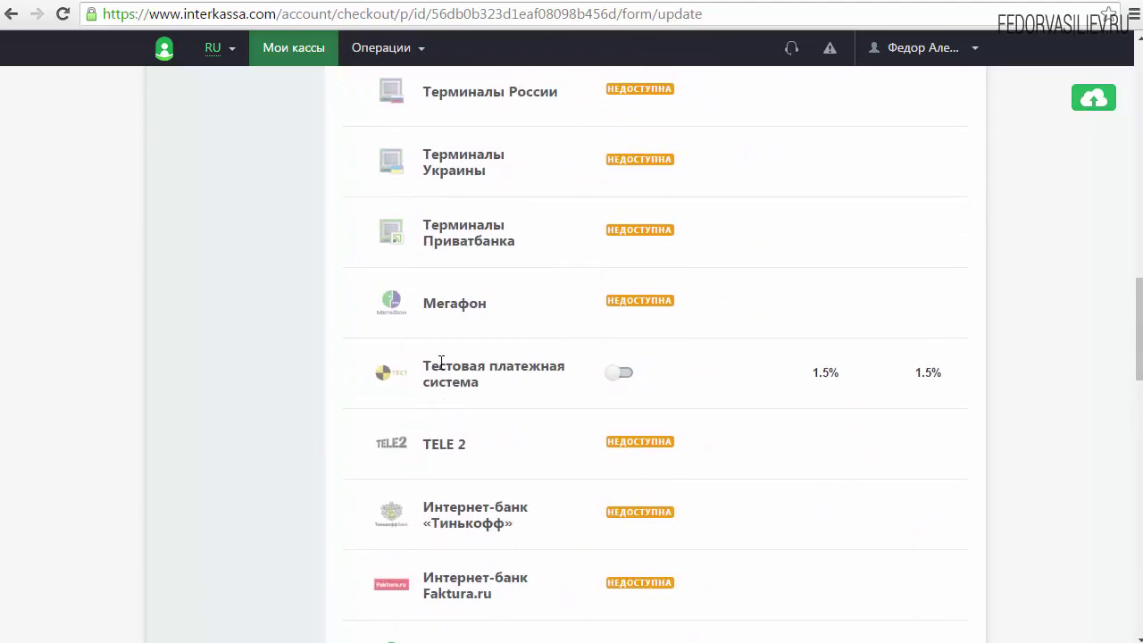
{"action": "scroll", "coordinate": [444, 371], "scroll_direction": "up", "scroll_amount": 9}
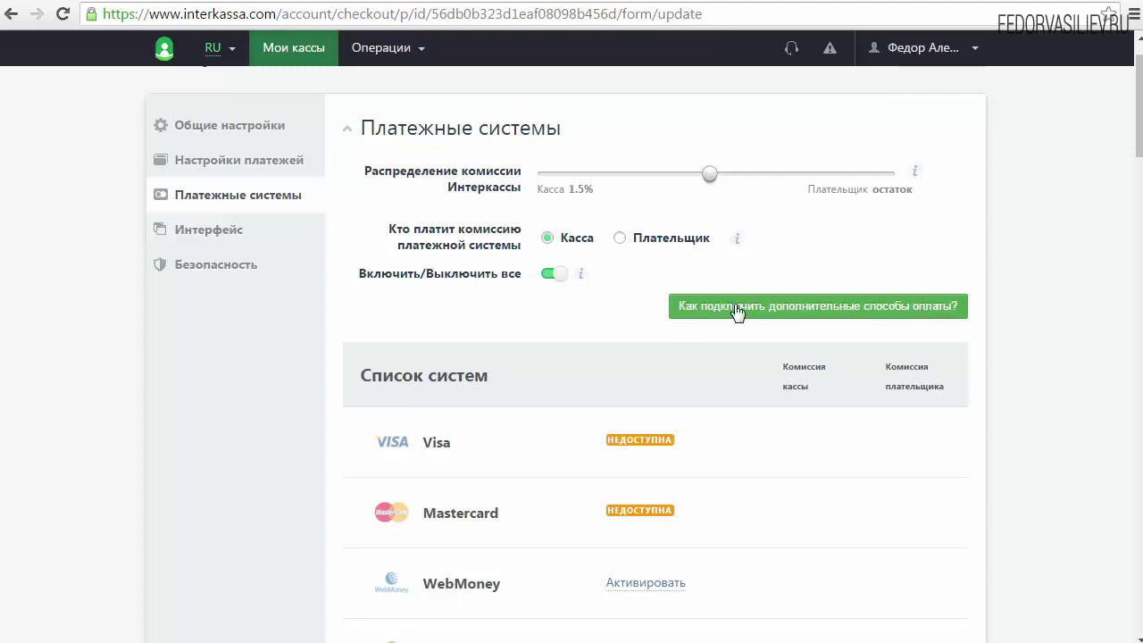
{"action": "scroll", "coordinate": [740, 313], "scroll_direction": "down", "scroll_amount": 4}
{"action": "scroll", "coordinate": [656, 242], "scroll_direction": "up", "scroll_amount": 2}
{"action": "scroll", "coordinate": [650, 250], "scroll_direction": "up", "scroll_amount": 2}
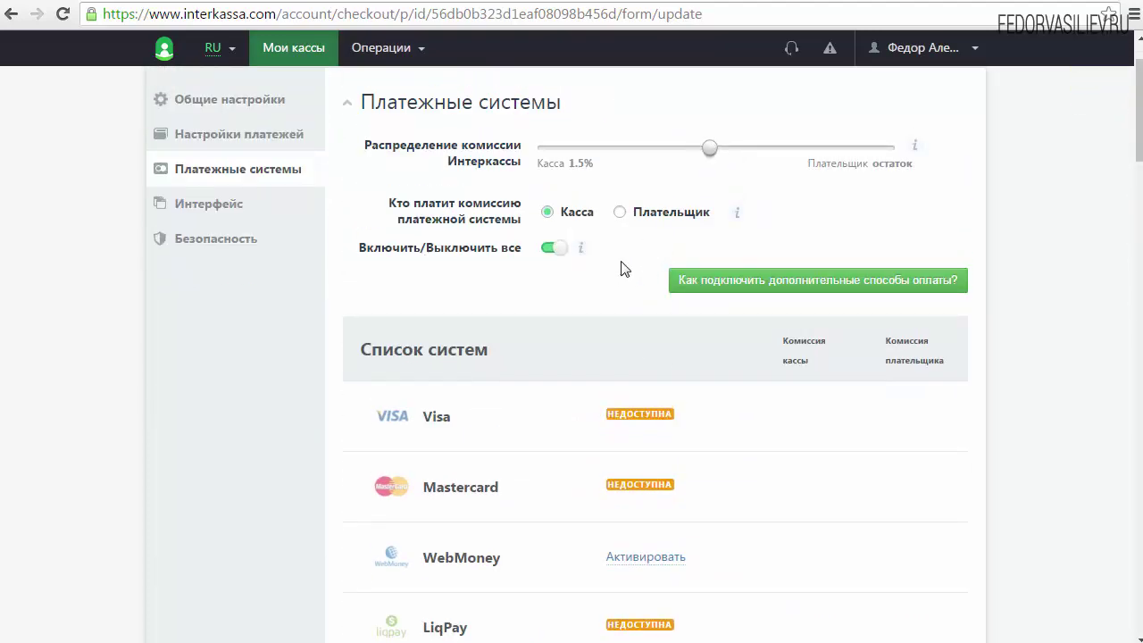
{"action": "scroll", "coordinate": [1139, 148], "scroll_direction": "down", "scroll_amount": 3}
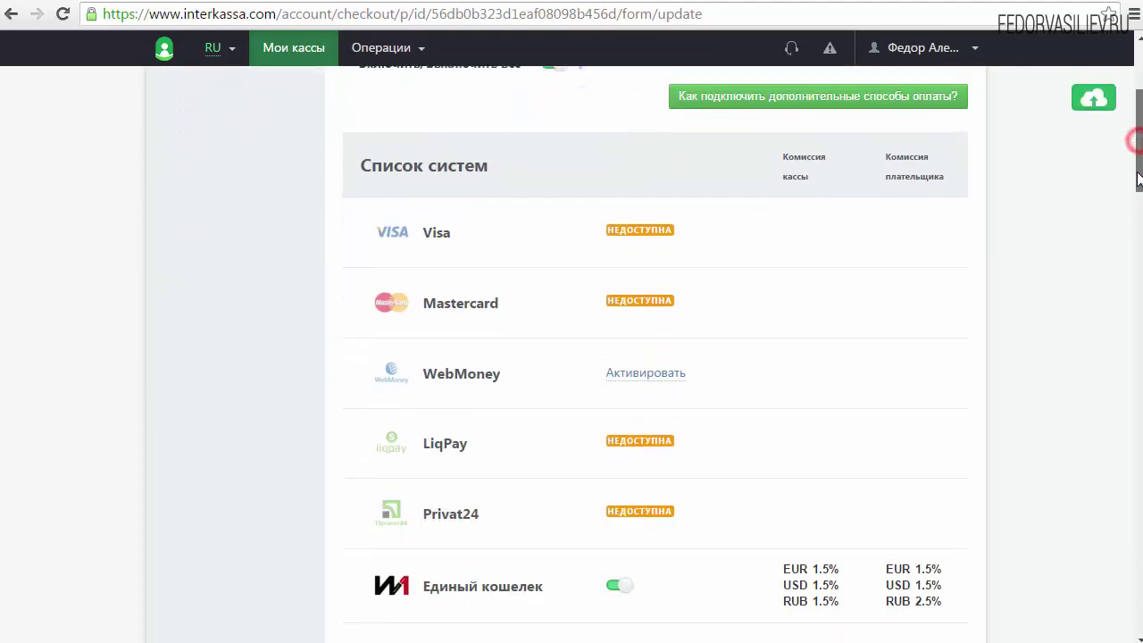
{"action": "left_click_drag", "start_coordinate": [611, 173], "coordinate": [707, 180]}
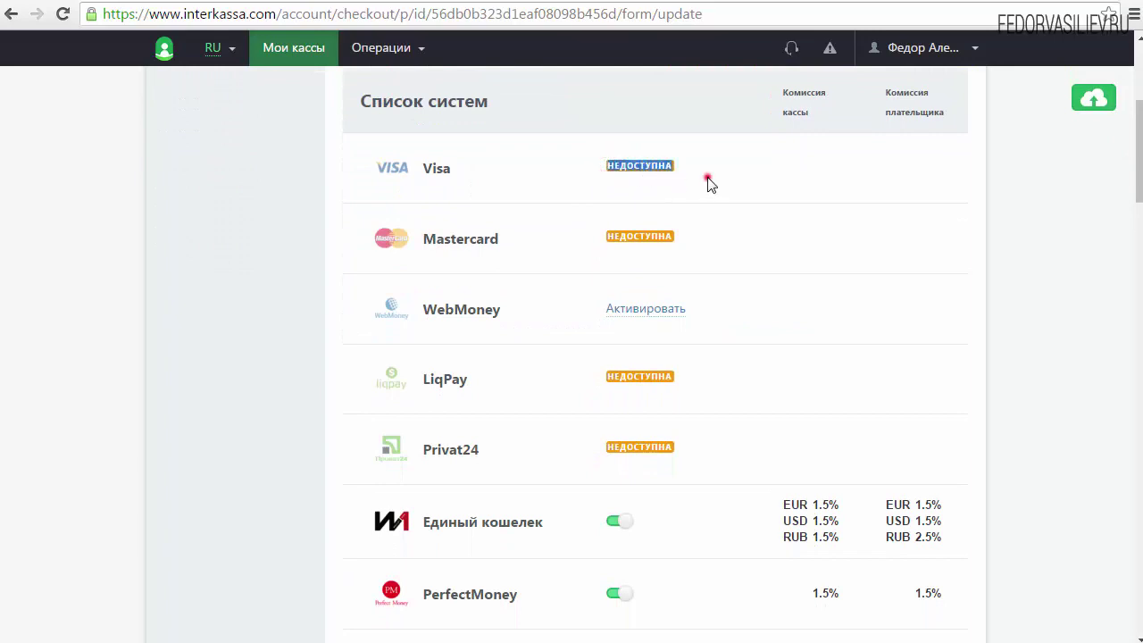
{"action": "left_click", "coordinate": [813, 179]}
{"action": "scroll", "coordinate": [1139, 152], "scroll_direction": "down", "scroll_amount": 3}
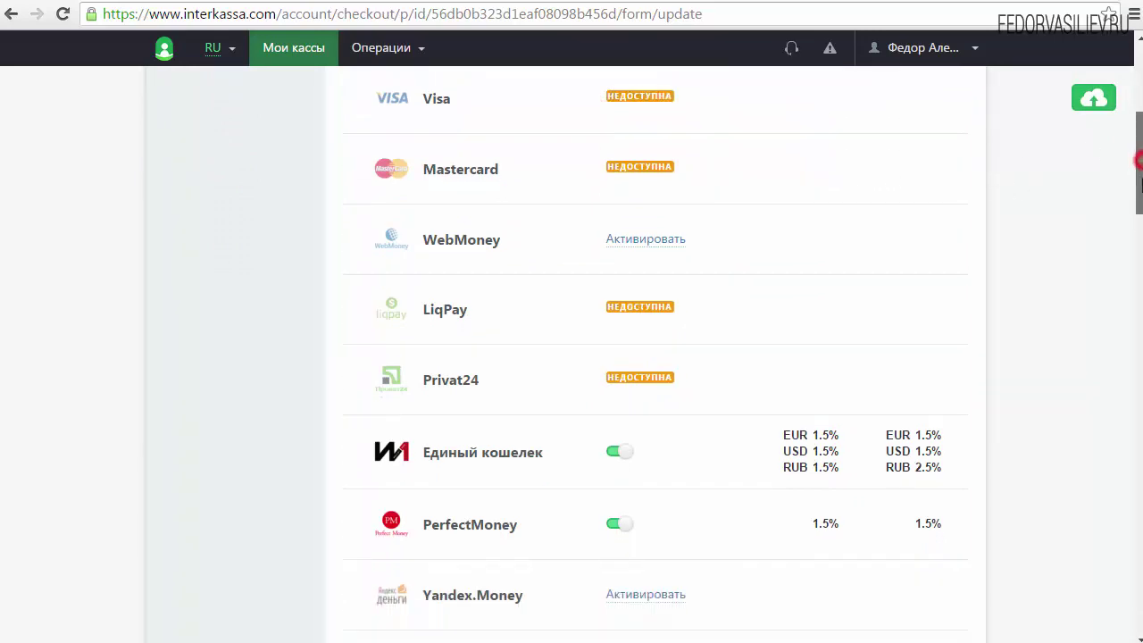
{"action": "left_click_drag", "start_coordinate": [709, 159], "coordinate": [607, 166]}
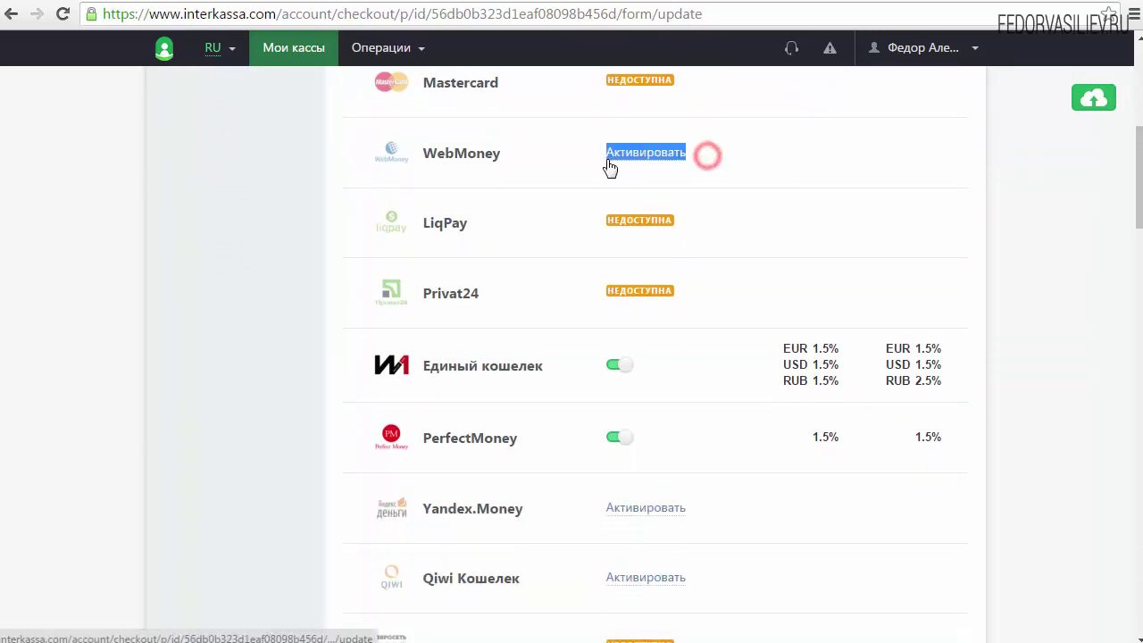
{"action": "left_click", "coordinate": [543, 174]}
{"action": "left_click_drag", "start_coordinate": [516, 158], "coordinate": [398, 153]}
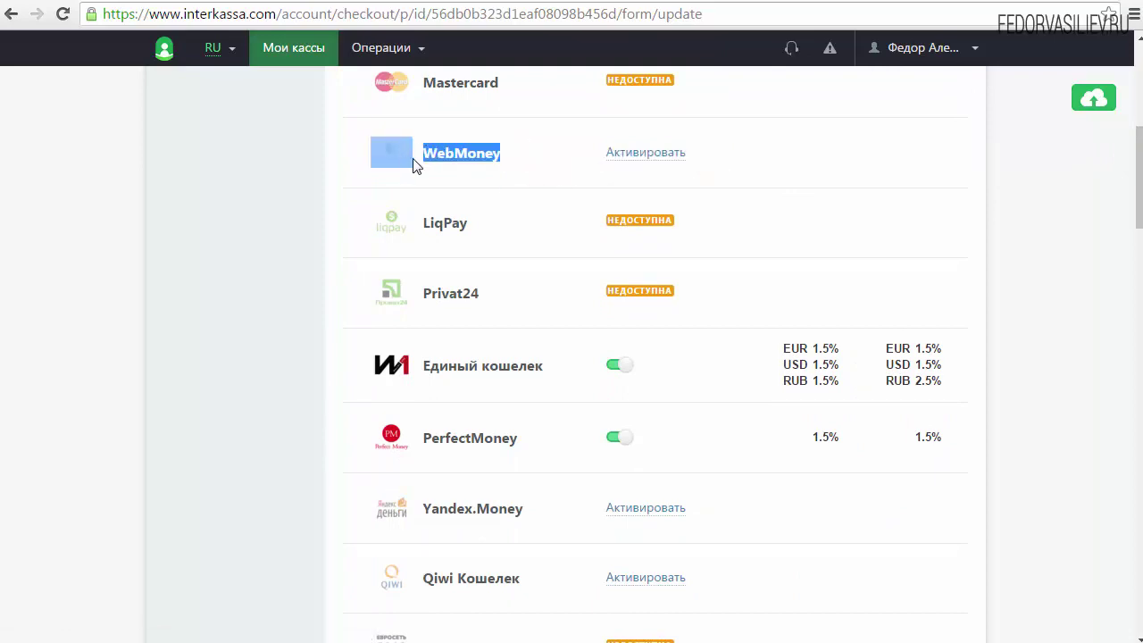
{"action": "left_click", "coordinate": [434, 168]}
{"action": "left_click", "coordinate": [448, 153]}
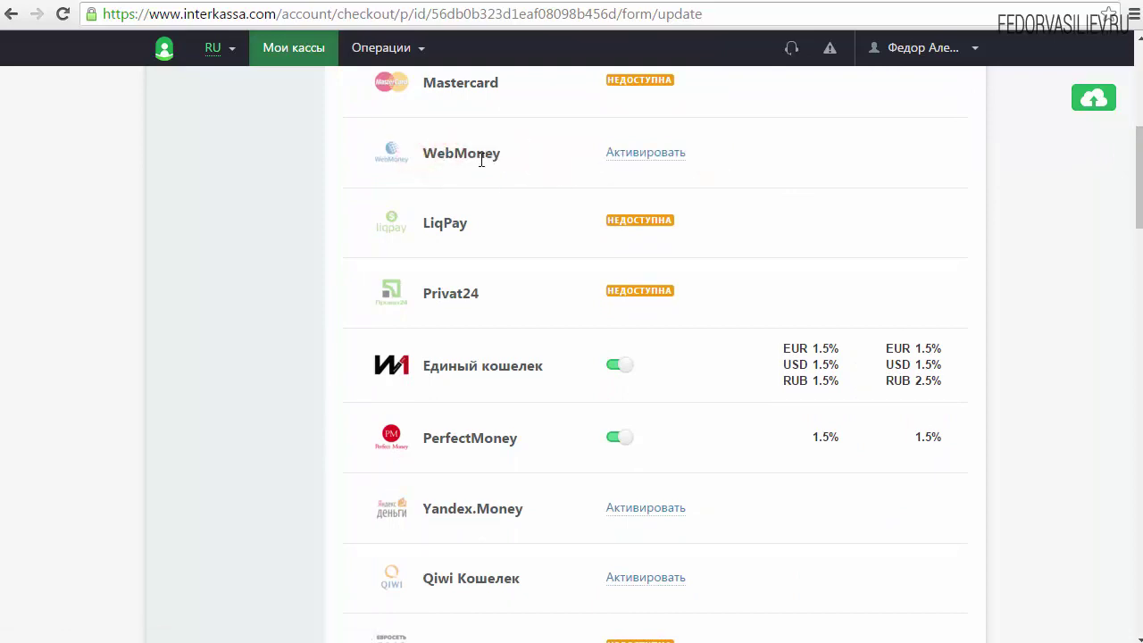
{"action": "left_click_drag", "start_coordinate": [516, 158], "coordinate": [420, 154]}
{"action": "left_click", "coordinate": [437, 153]}
{"action": "left_click", "coordinate": [458, 172]}
{"action": "left_click_drag", "start_coordinate": [425, 157], "coordinate": [472, 154]}
{"action": "left_click", "coordinate": [479, 152]}
{"action": "left_click", "coordinate": [472, 152]}
{"action": "scroll", "coordinate": [1140, 194], "scroll_direction": "down", "scroll_amount": 2}
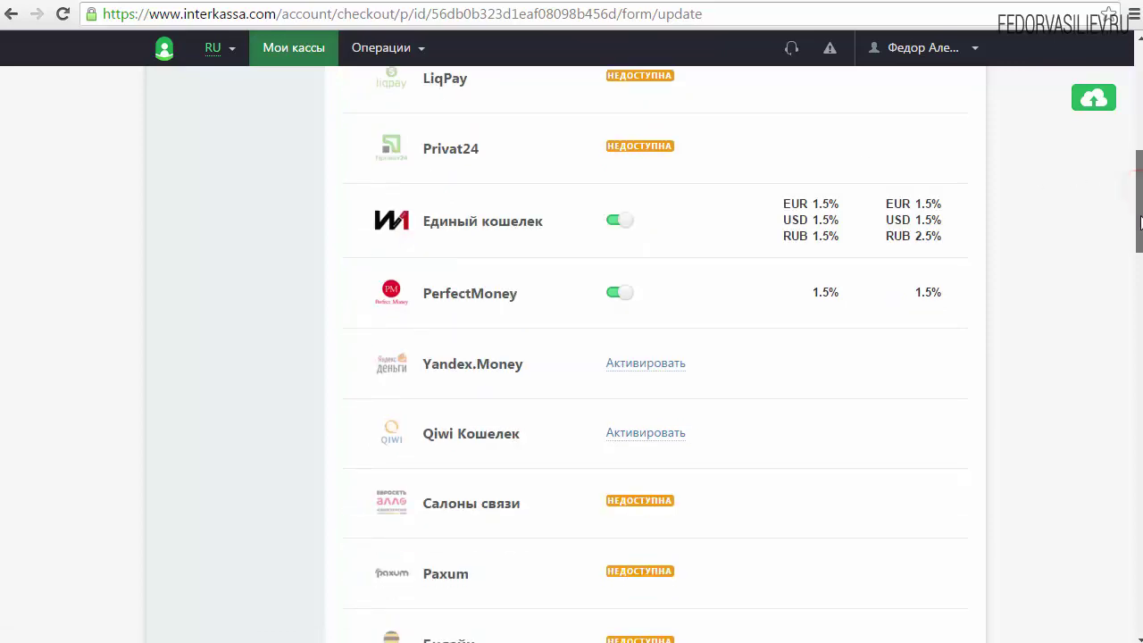
{"action": "left_click_drag", "start_coordinate": [426, 196], "coordinate": [619, 199]}
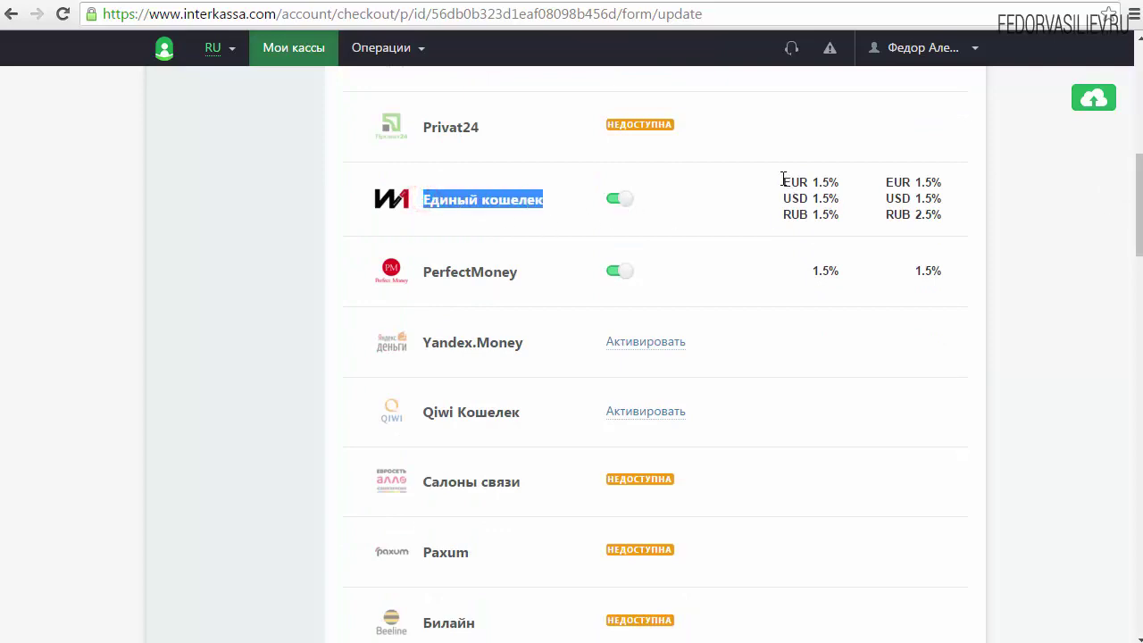
{"action": "left_click_drag", "start_coordinate": [783, 178], "coordinate": [929, 232]}
{"action": "left_click", "coordinate": [877, 217]}
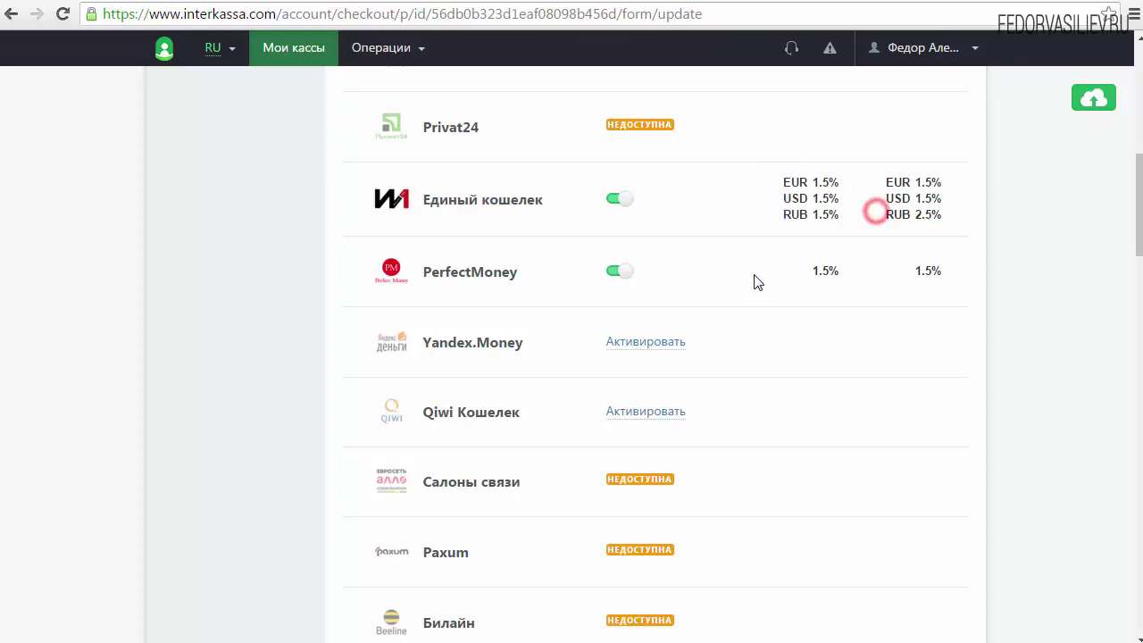
{"action": "triple_click", "coordinate": [564, 208]}
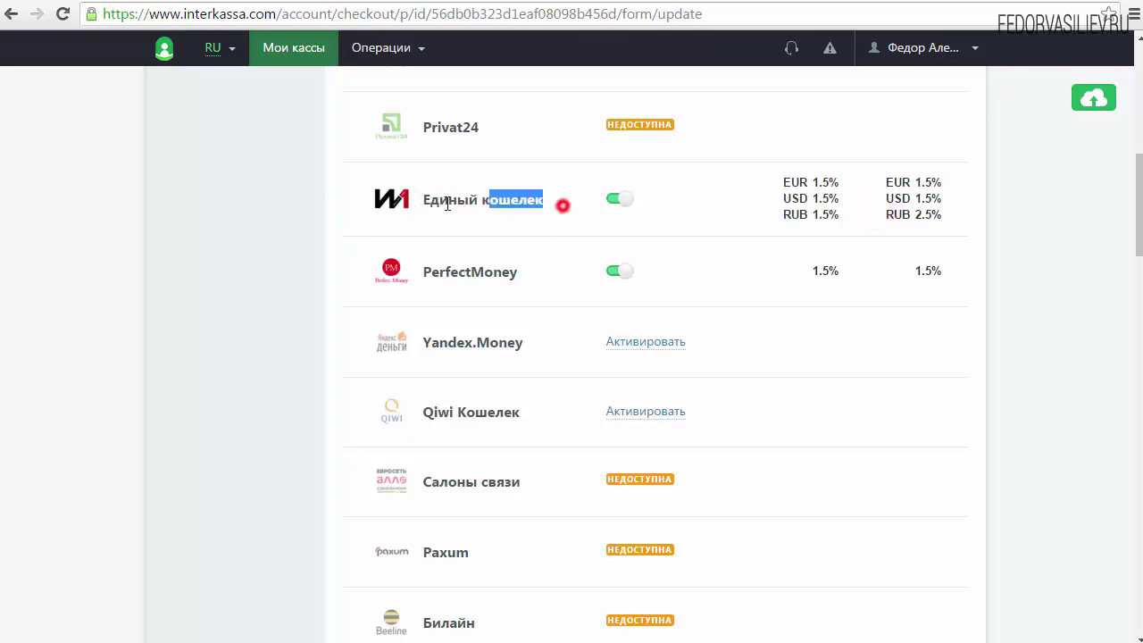
{"action": "left_click", "coordinate": [496, 215]}
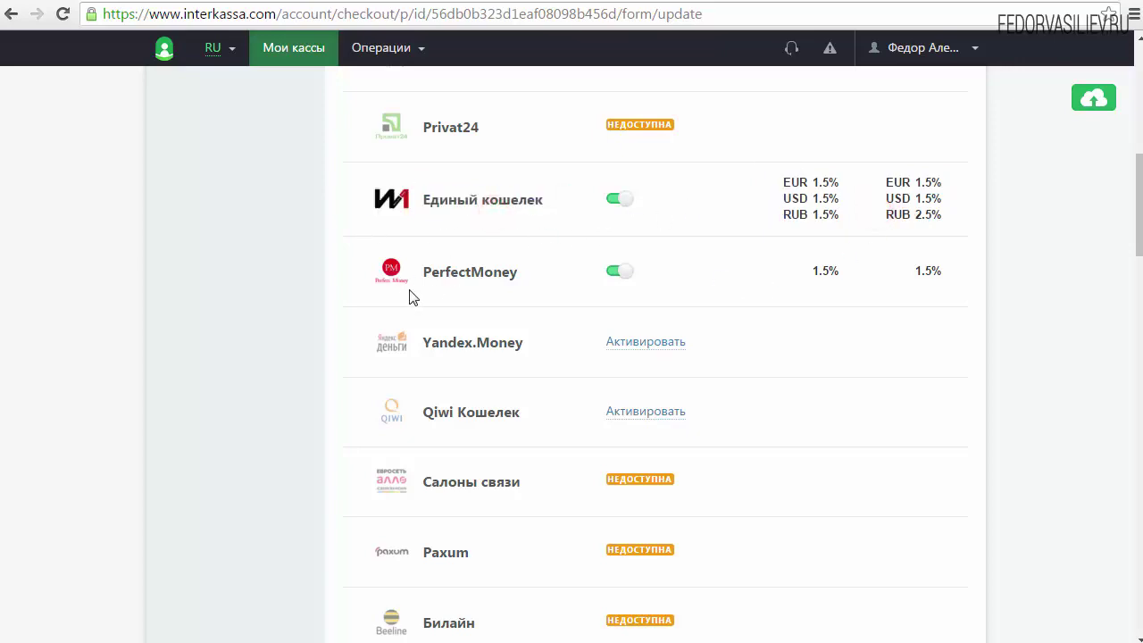
{"action": "left_click_drag", "start_coordinate": [554, 280], "coordinate": [431, 273]}
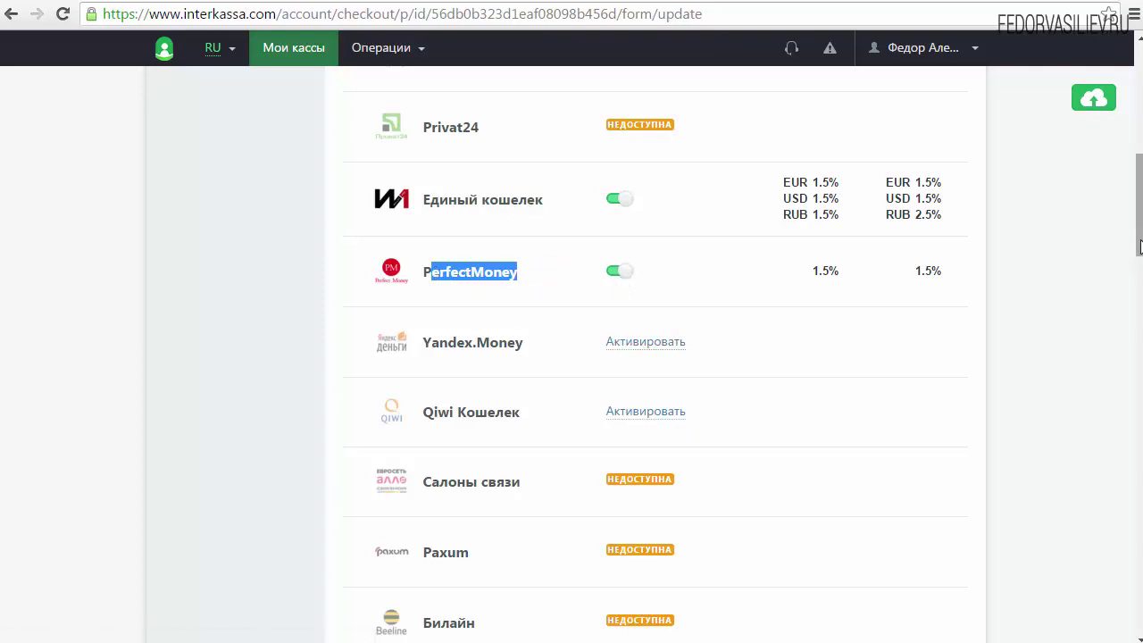
{"action": "left_click_drag", "start_coordinate": [1136, 226], "coordinate": [1136, 240]}
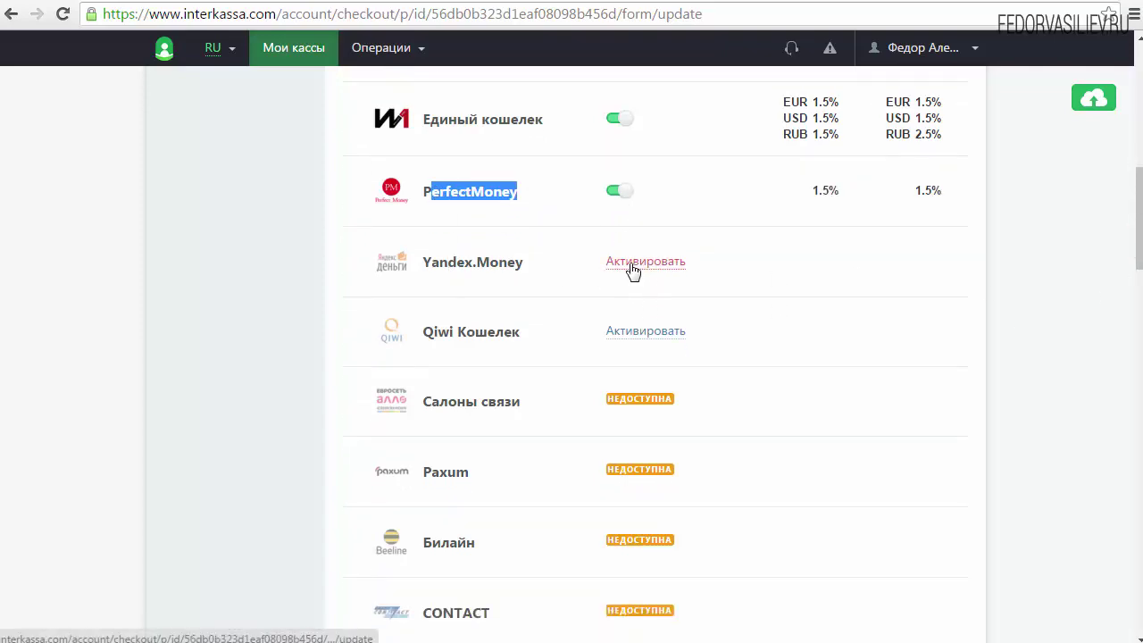
{"action": "left_click", "coordinate": [663, 331]}
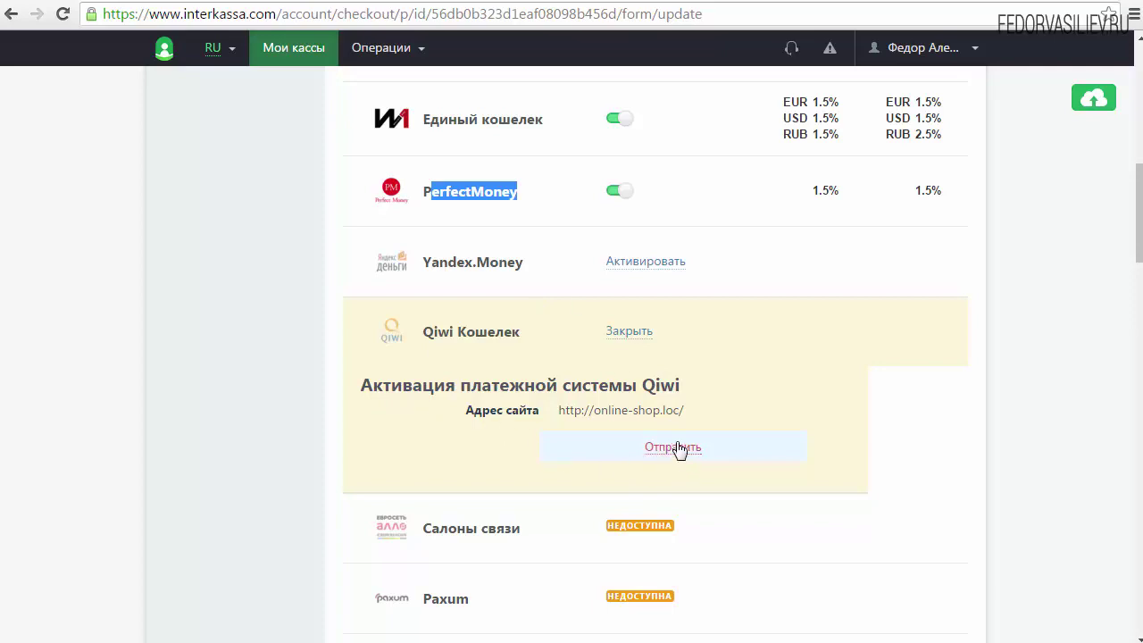
{"action": "left_click", "coordinate": [733, 253]}
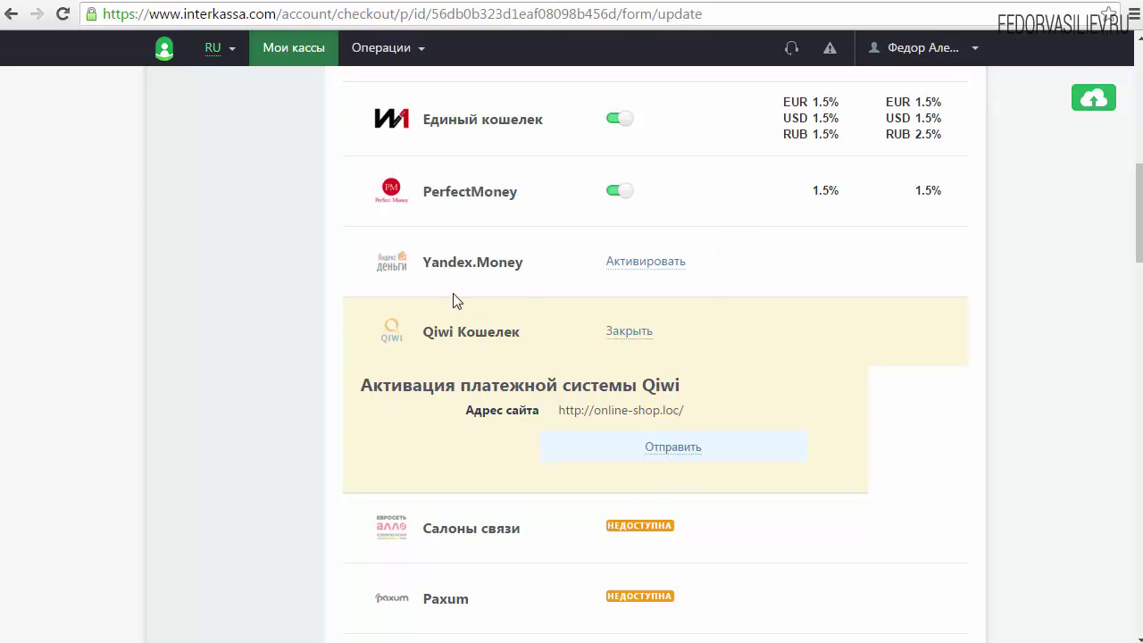
{"action": "left_click", "coordinate": [778, 254]}
{"action": "scroll", "coordinate": [1136, 224], "scroll_direction": "up", "scroll_amount": 1}
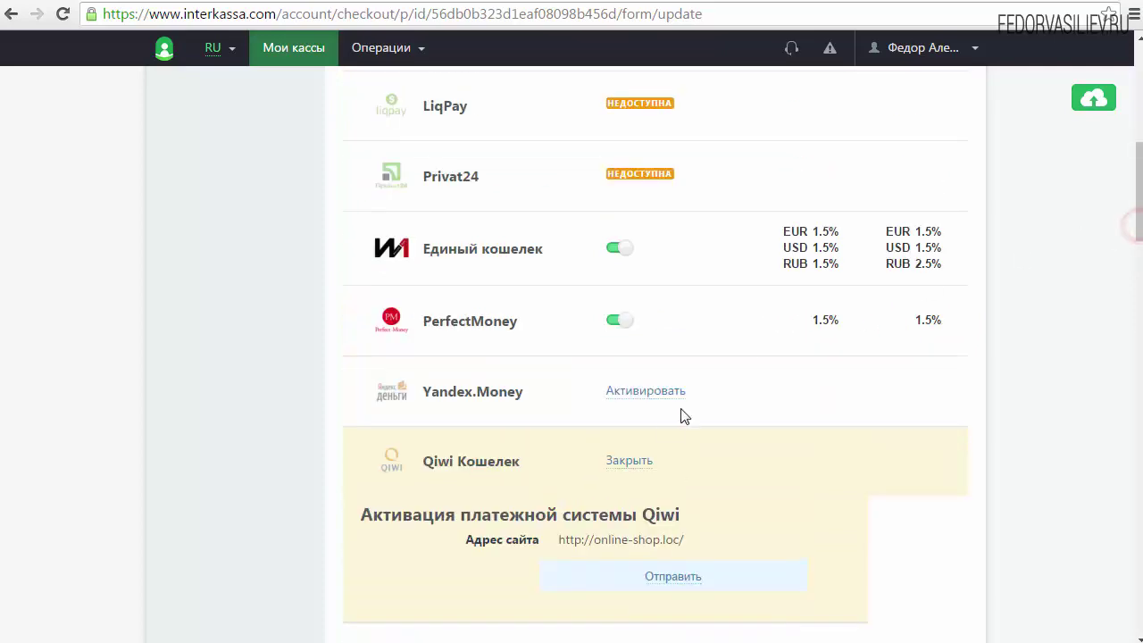
{"action": "scroll", "coordinate": [652, 243], "scroll_direction": "down", "scroll_amount": 4}
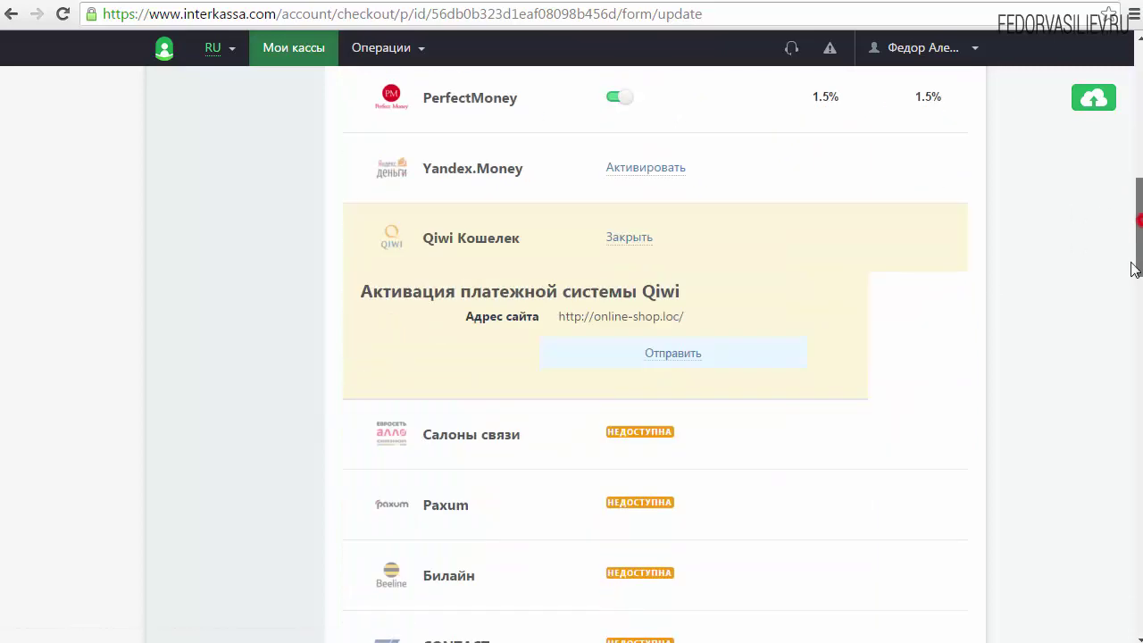
{"action": "left_click_drag", "start_coordinate": [695, 221], "coordinate": [547, 234]}
{"action": "key", "text": "ctrl+c"}
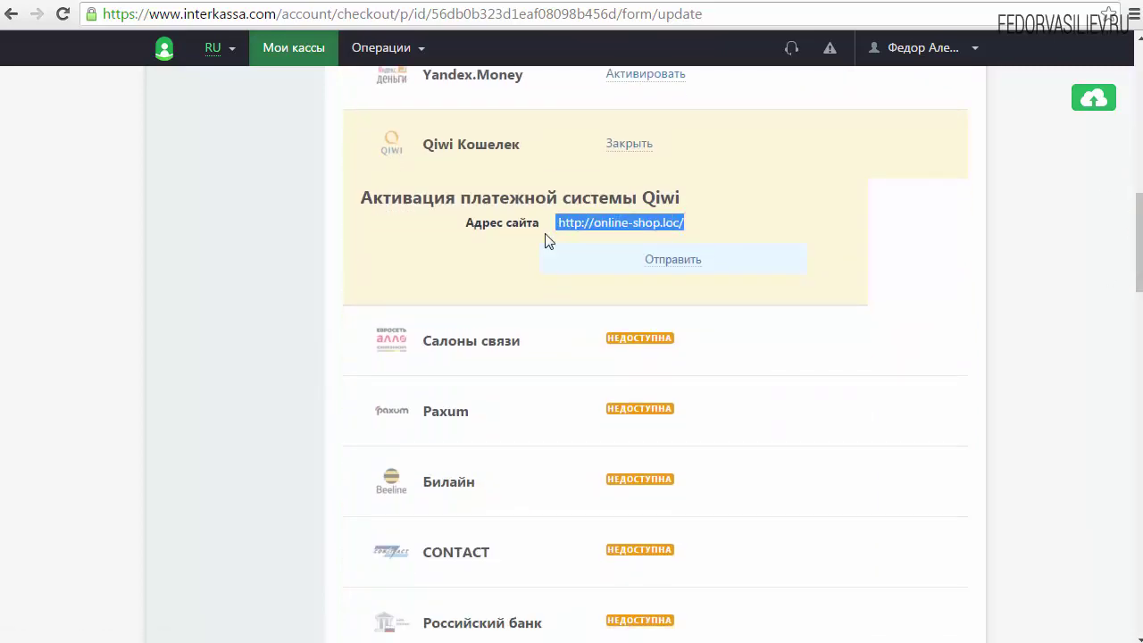
{"action": "left_click", "coordinate": [548, 233]}
{"action": "scroll", "coordinate": [782, 284], "scroll_direction": "up", "scroll_amount": 2}
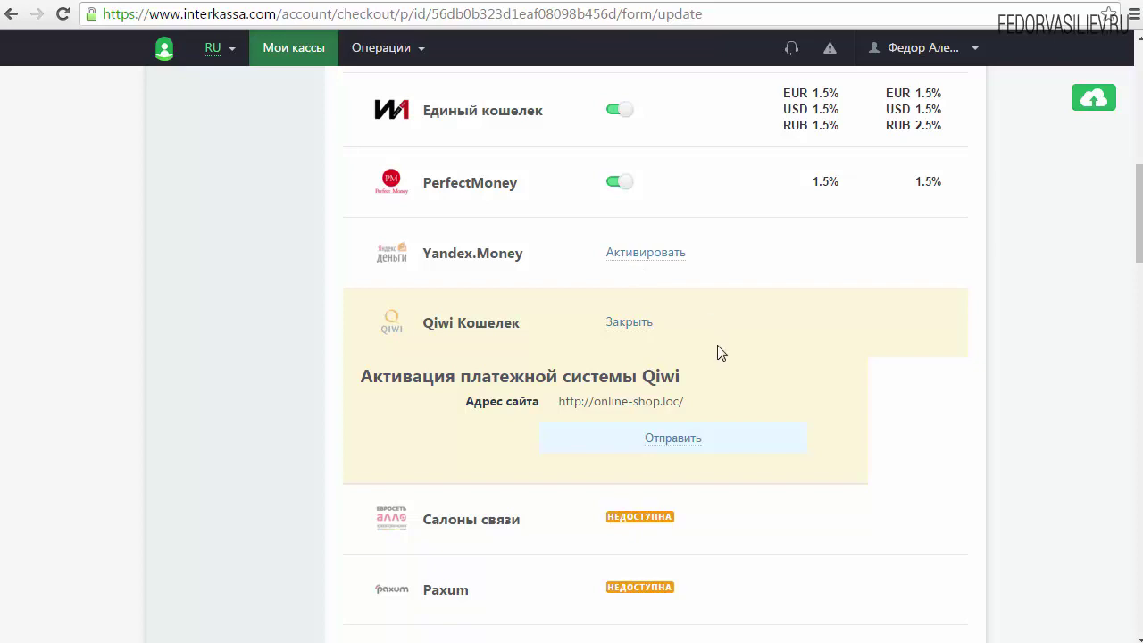
{"action": "scroll", "coordinate": [694, 351], "scroll_direction": "up", "scroll_amount": 6}
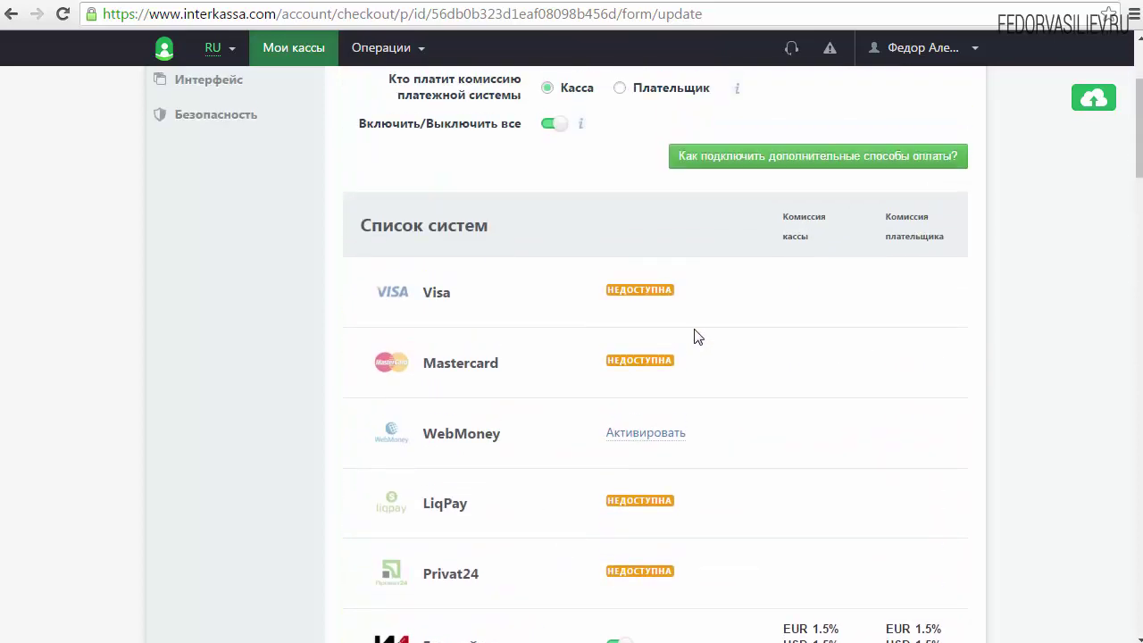
{"action": "scroll", "coordinate": [694, 339], "scroll_direction": "down", "scroll_amount": 6}
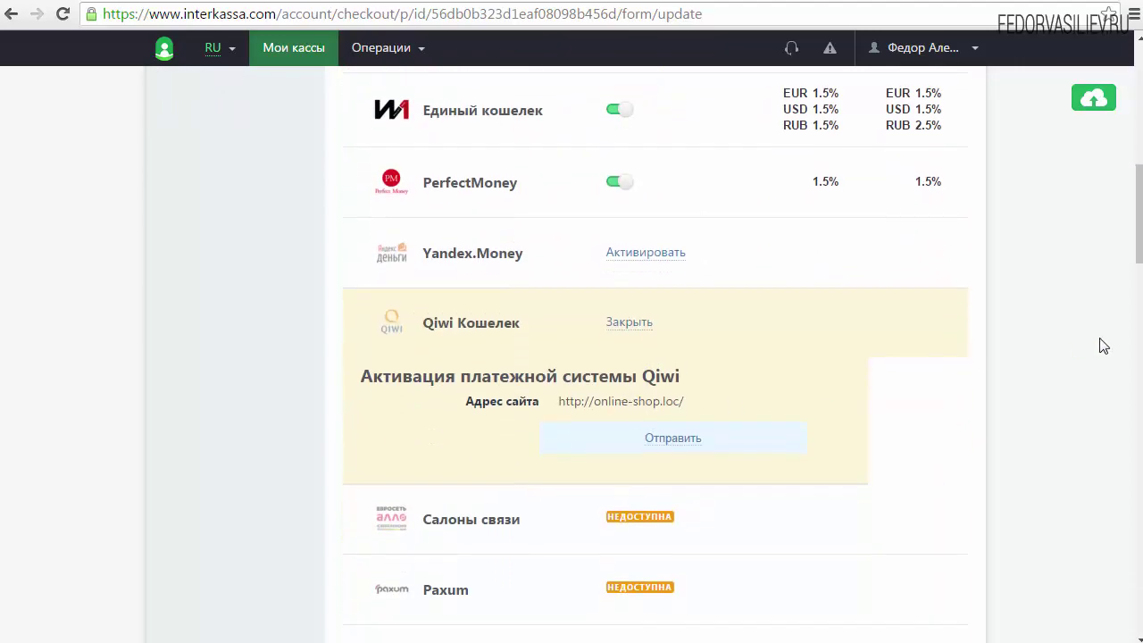
{"action": "scroll", "coordinate": [1133, 223], "scroll_direction": "down", "scroll_amount": 4}
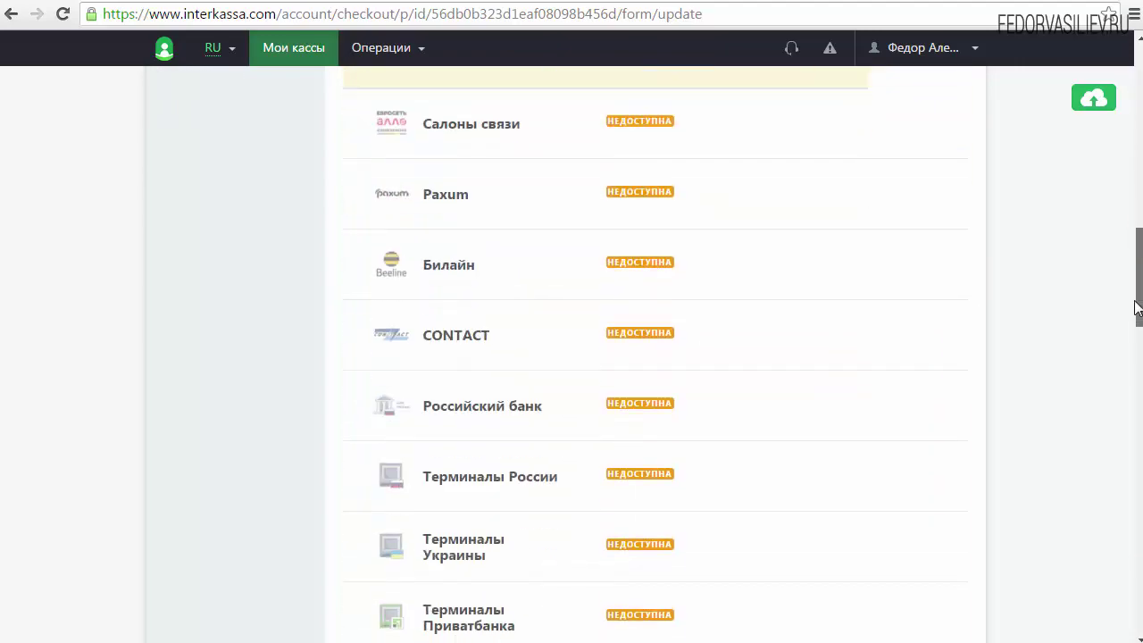
{"action": "left_click_drag", "start_coordinate": [1137, 307], "coordinate": [1137, 383]}
{"action": "left_click_drag", "start_coordinate": [430, 278], "coordinate": [492, 294]}
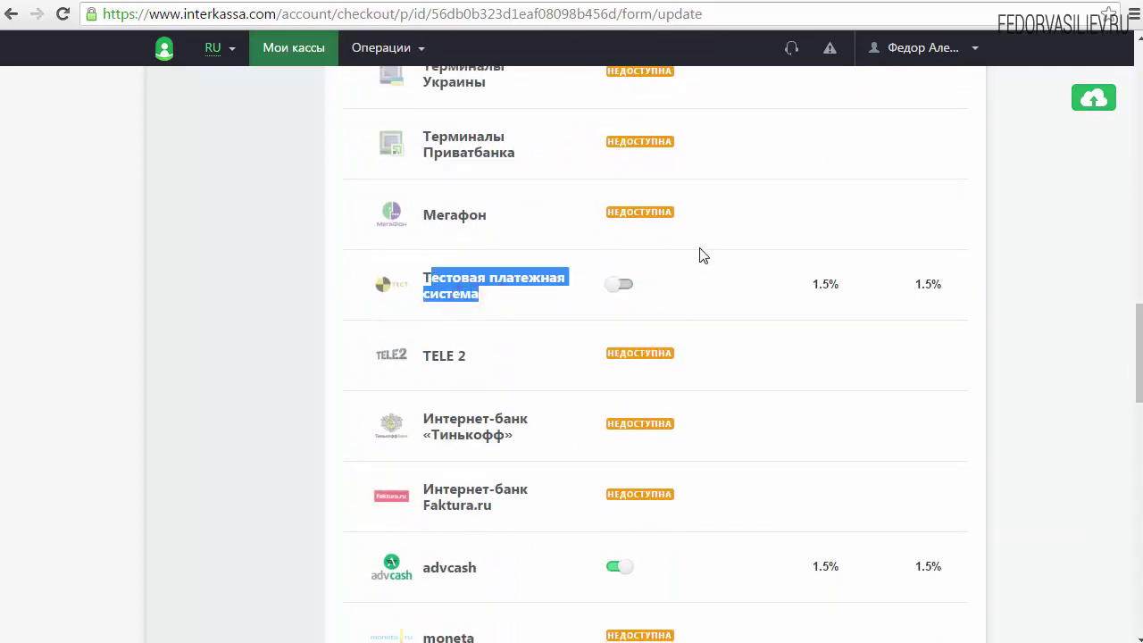
{"action": "left_click", "coordinate": [492, 289]}
{"action": "triple_click", "coordinate": [488, 296]}
{"action": "left_click", "coordinate": [485, 289]}
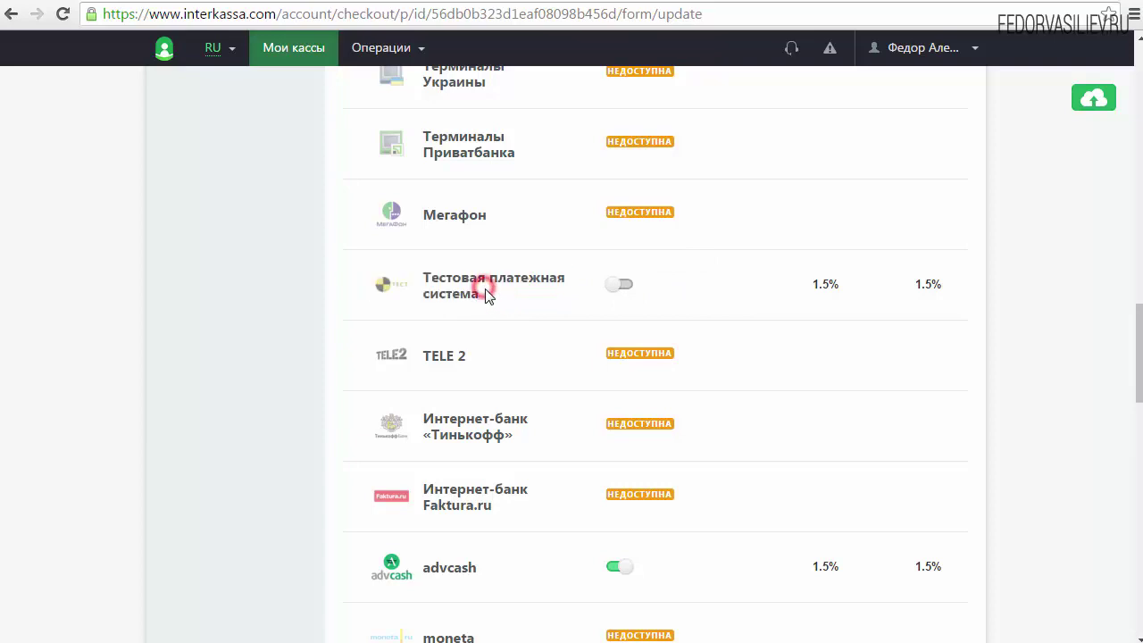
{"action": "scroll", "coordinate": [483, 297], "scroll_direction": "down", "scroll_amount": 5}
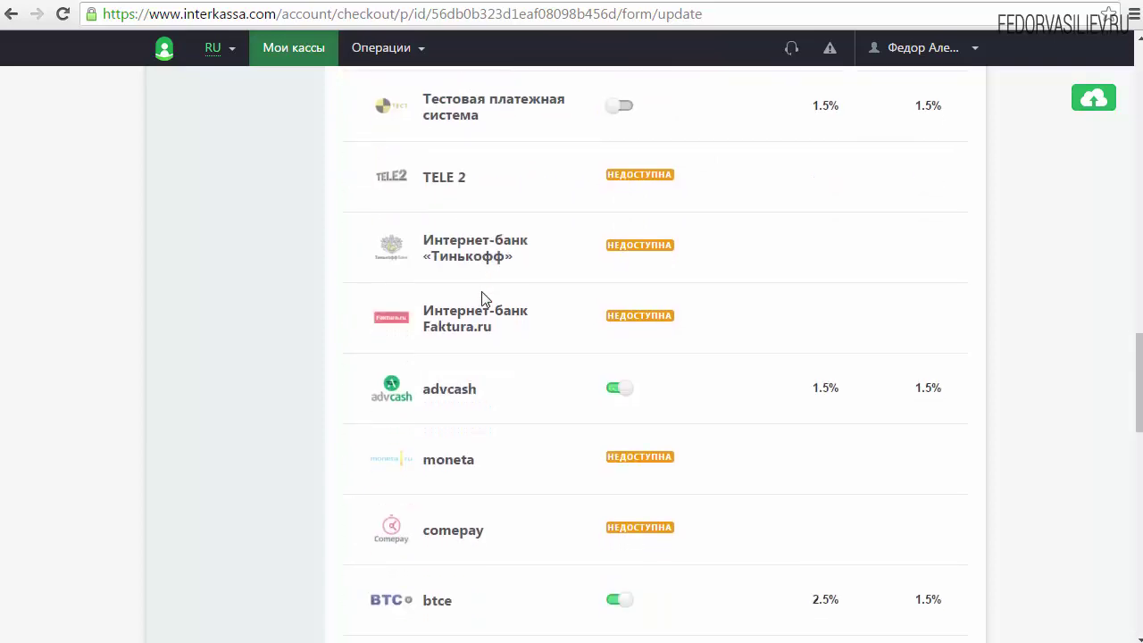
{"action": "scroll", "coordinate": [461, 293], "scroll_direction": "down", "scroll_amount": 2}
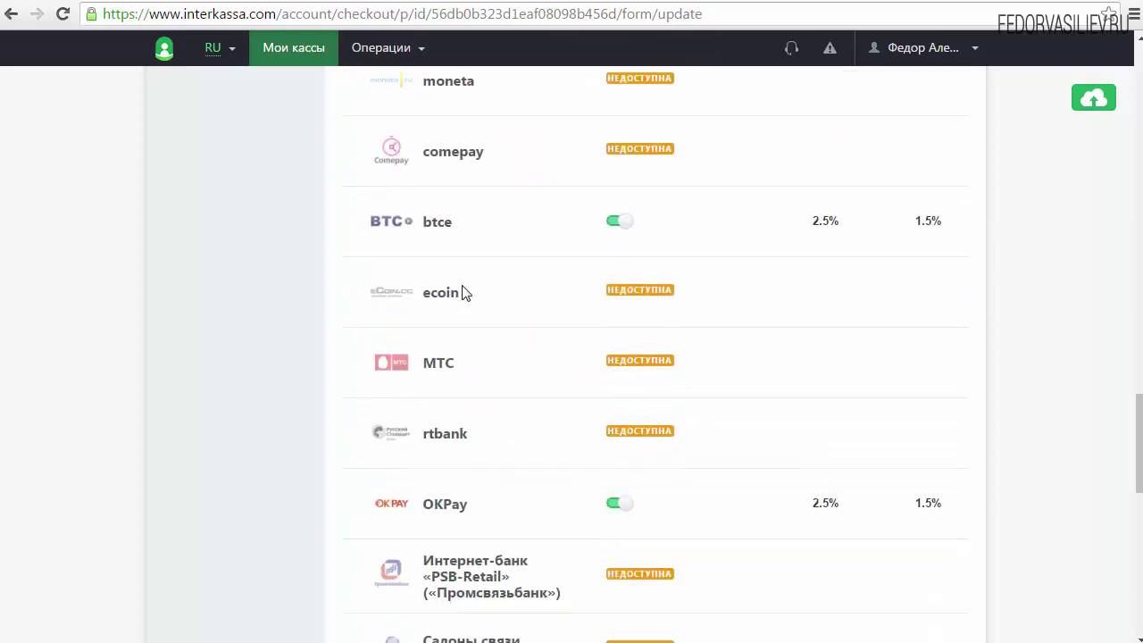
{"action": "scroll", "coordinate": [668, 434], "scroll_direction": "down", "scroll_amount": 6}
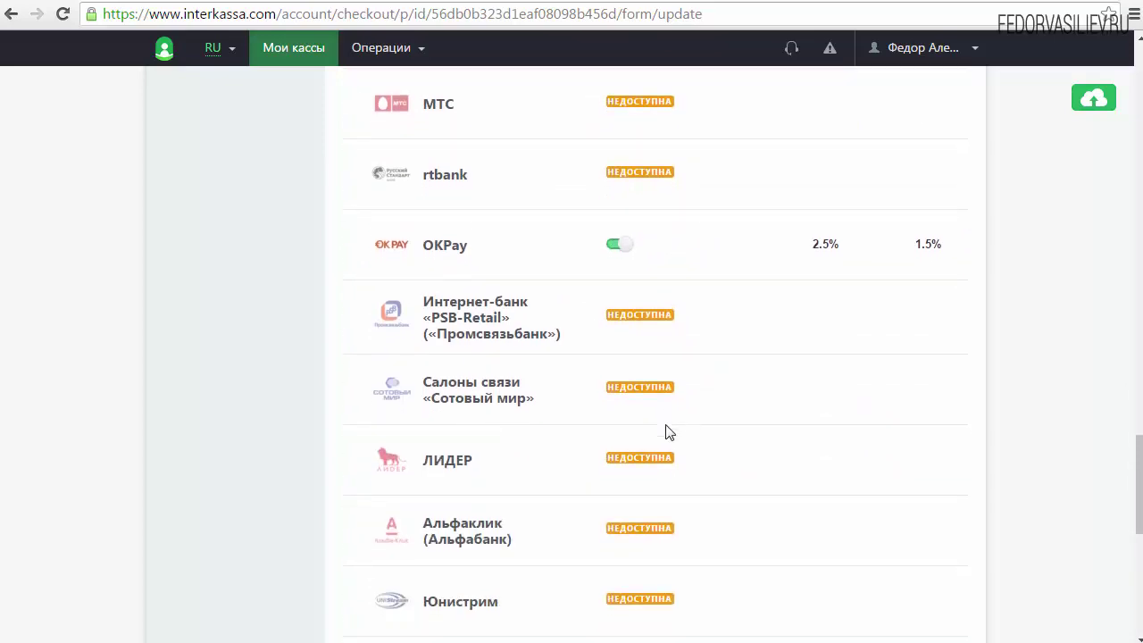
{"action": "scroll", "coordinate": [670, 432], "scroll_direction": "down", "scroll_amount": 3}
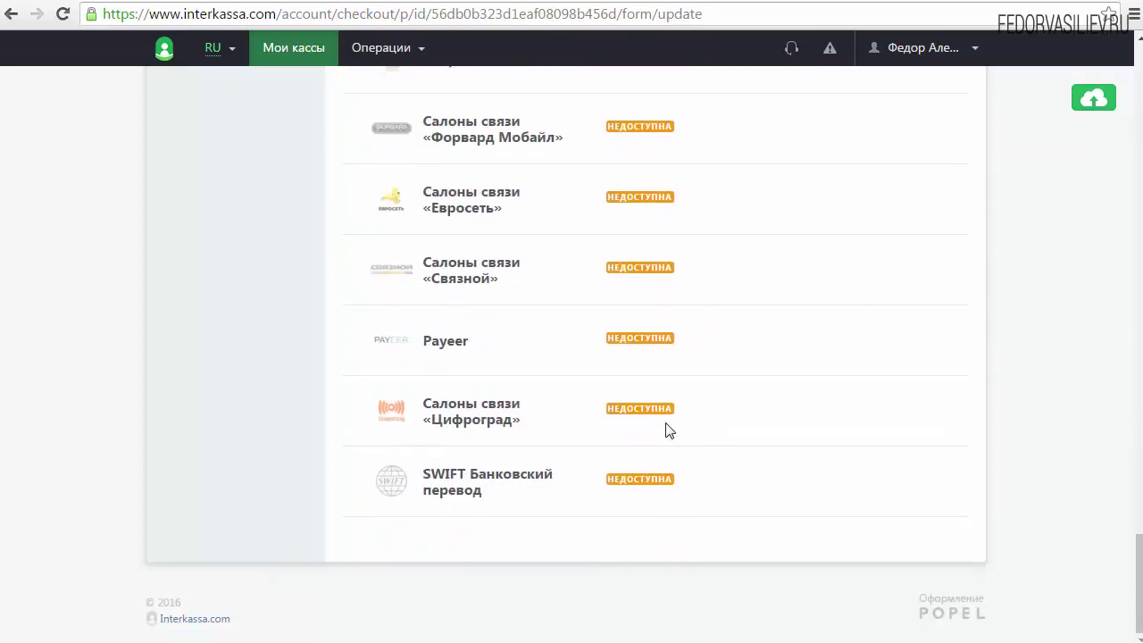
{"action": "scroll", "coordinate": [744, 370], "scroll_direction": "up", "scroll_amount": 15}
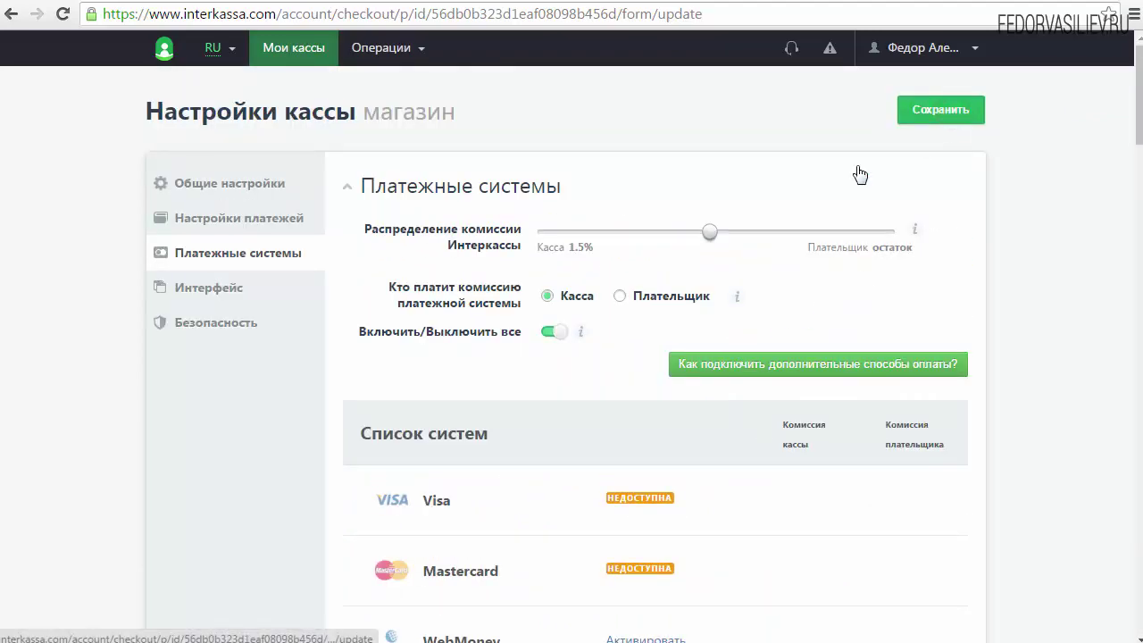
{"action": "left_click_drag", "start_coordinate": [1137, 112], "coordinate": [795, 476]}
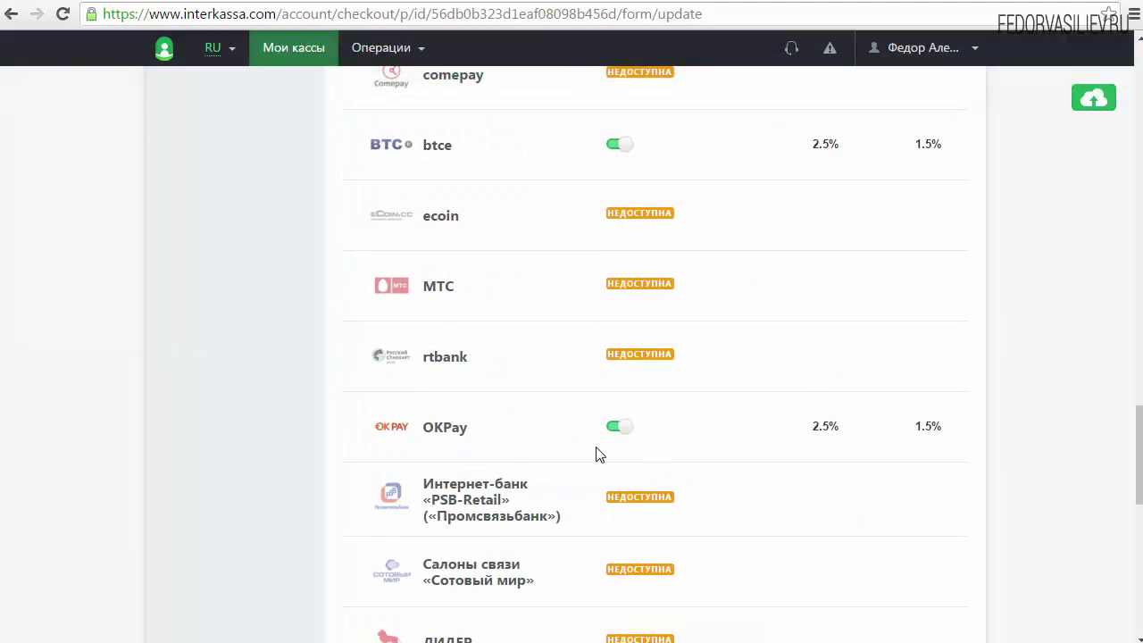
{"action": "scroll", "coordinate": [772, 545], "scroll_direction": "down", "scroll_amount": 3}
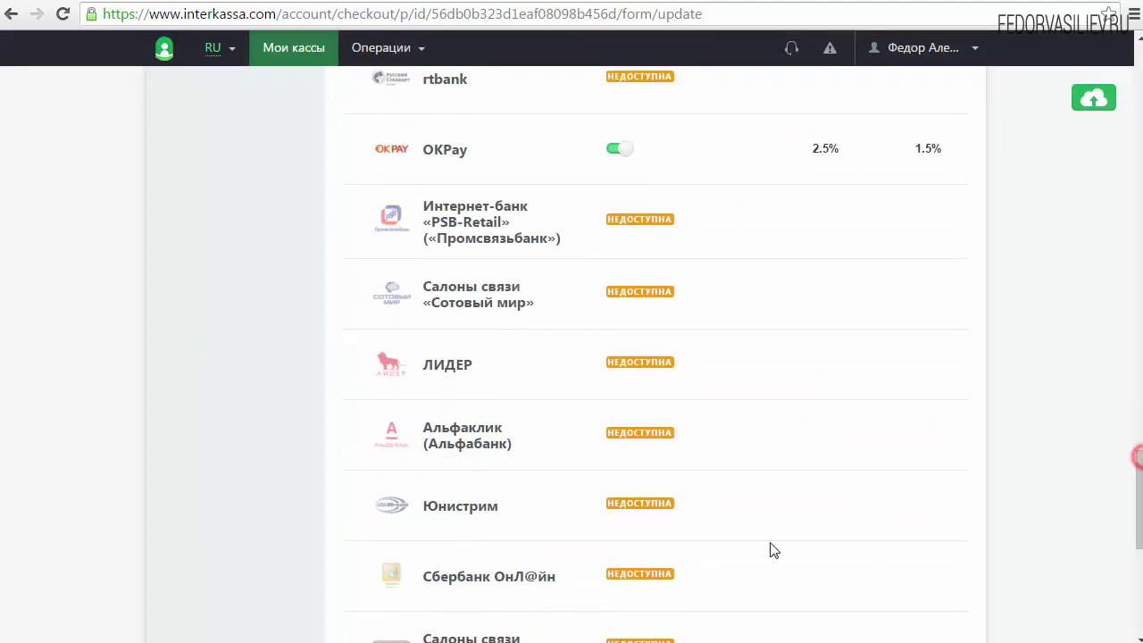
{"action": "left_click_drag", "start_coordinate": [1140, 491], "coordinate": [1106, 327]}
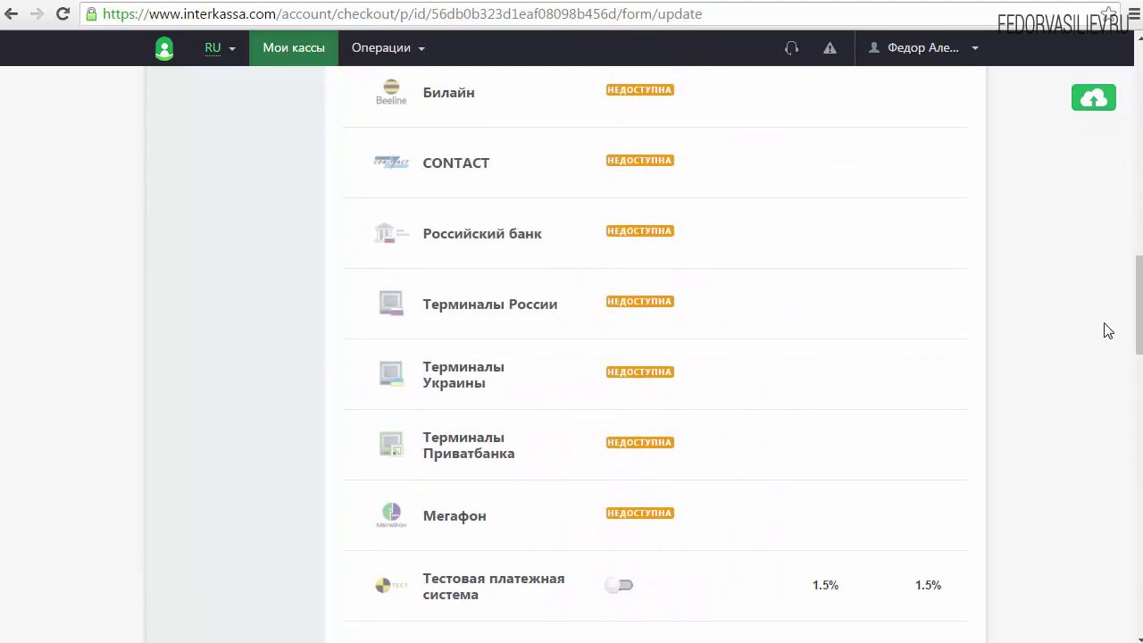
{"action": "scroll", "coordinate": [1140, 349], "scroll_direction": "up", "scroll_amount": 2}
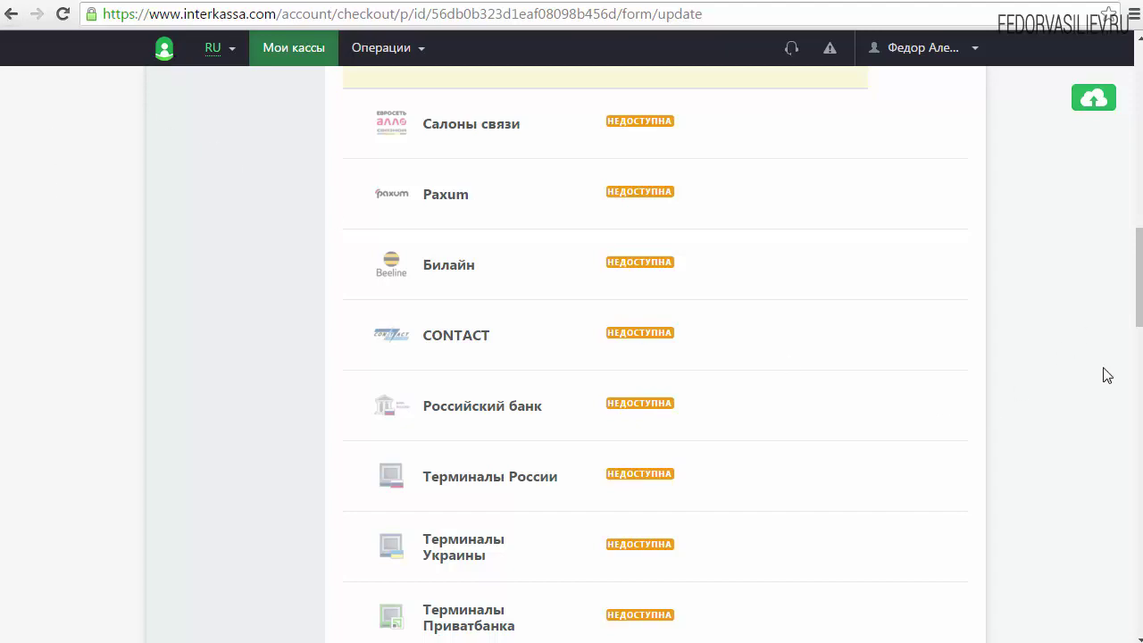
{"action": "left_click_drag", "start_coordinate": [1140, 317], "coordinate": [1133, 125]}
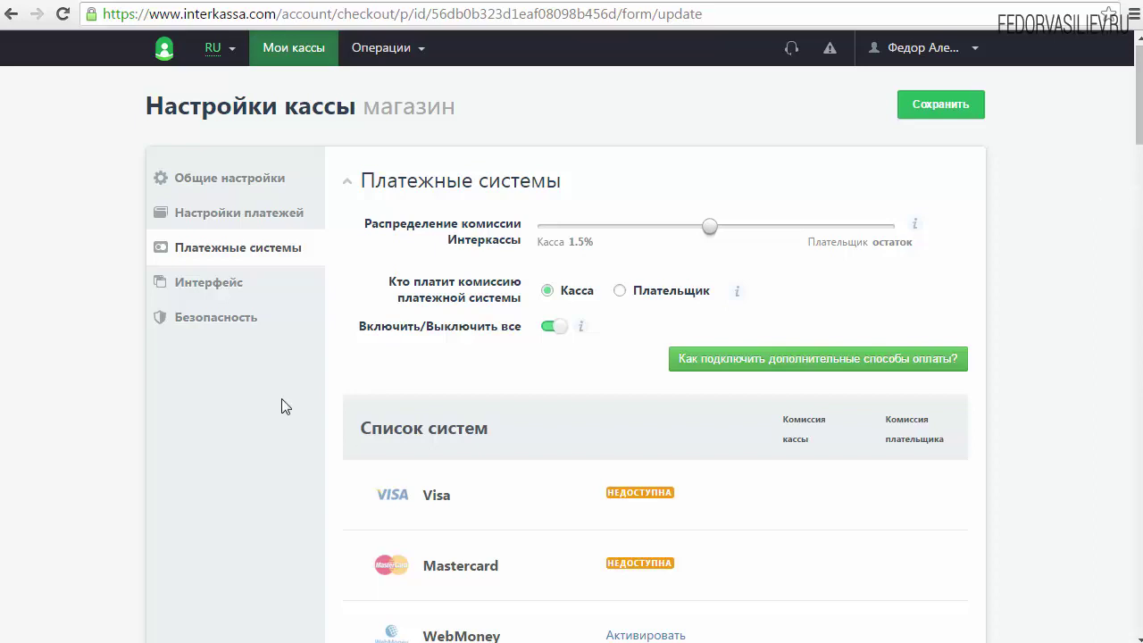
{"action": "left_click", "coordinate": [222, 283]}
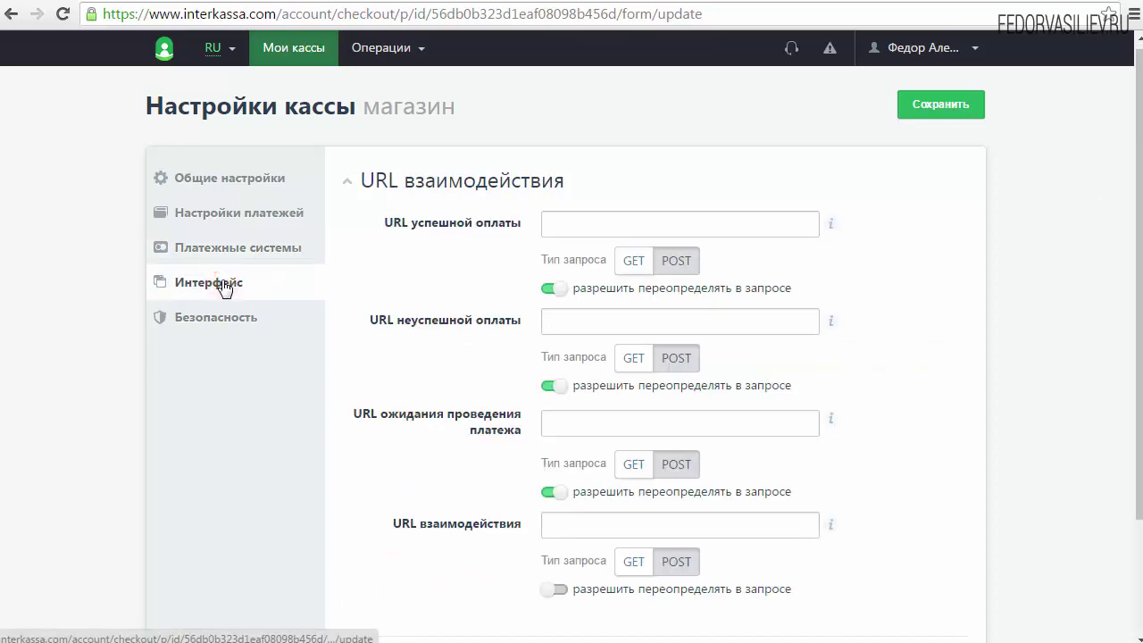
{"action": "left_click", "coordinate": [579, 227]}
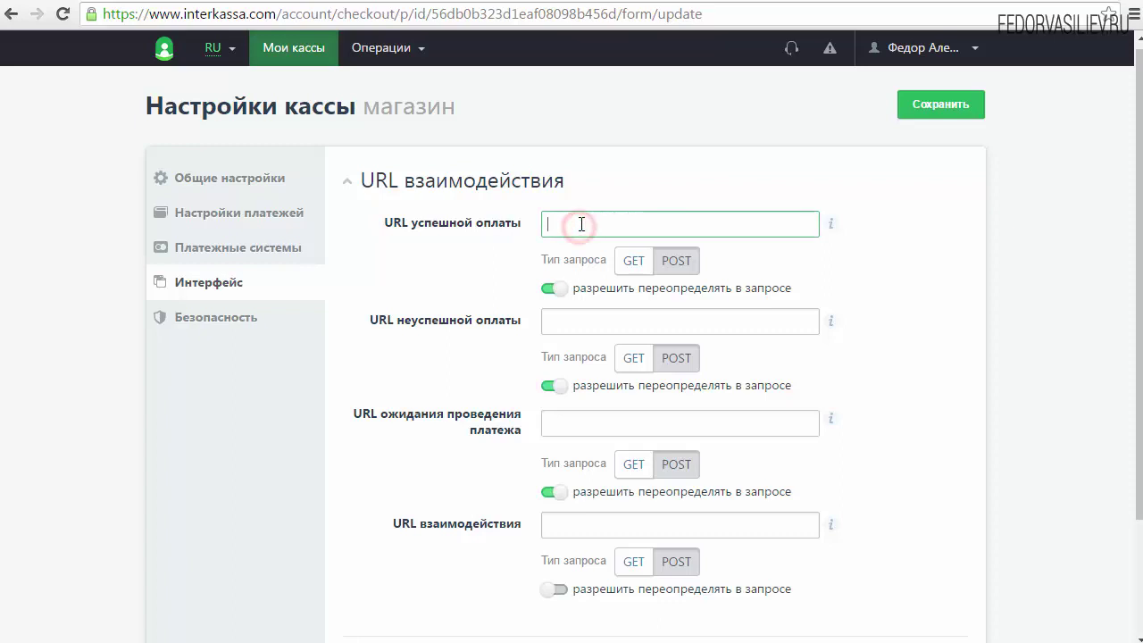
{"action": "right_click", "coordinate": [581, 225]}
{"action": "left_click", "coordinate": [638, 330]}
{"action": "left_click_drag", "start_coordinate": [686, 225], "coordinate": [505, 234]}
{"action": "key", "text": "ctrl+c"}
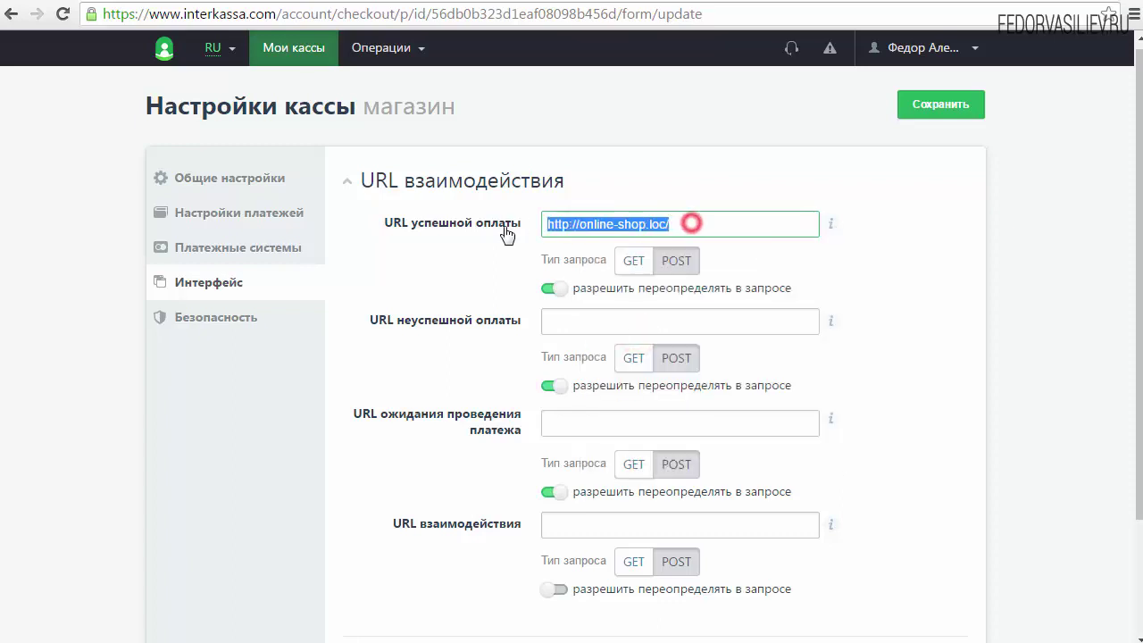
{"action": "left_click", "coordinate": [589, 320]}
{"action": "right_click", "coordinate": [589, 320]}
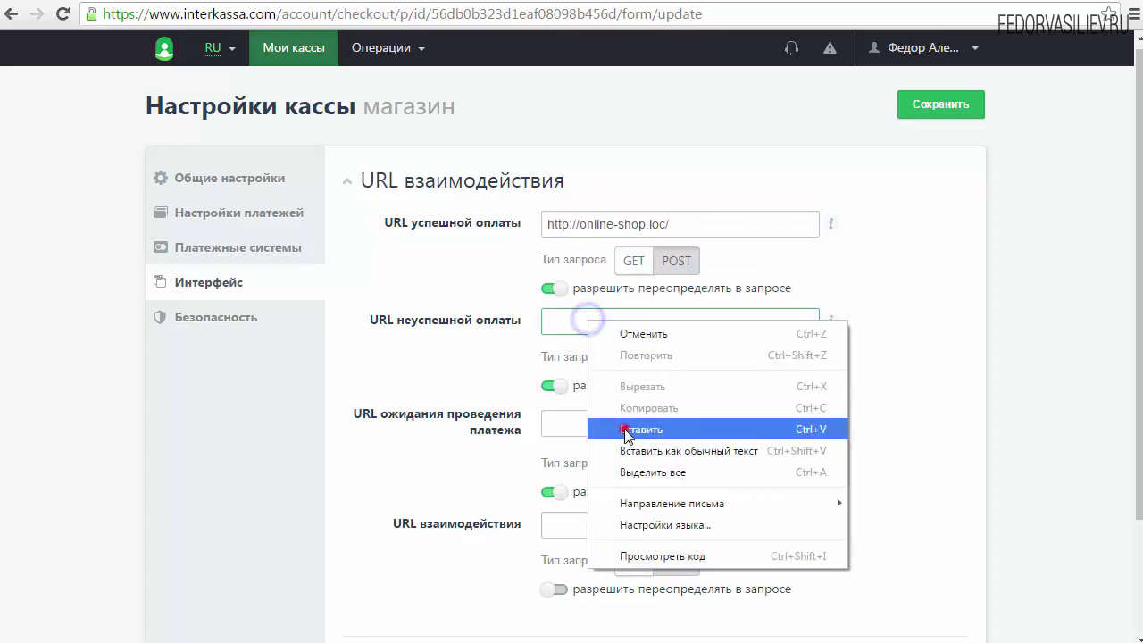
{"action": "left_click", "coordinate": [665, 430]}
{"action": "left_click", "coordinate": [689, 426]}
{"action": "right_click", "coordinate": [567, 426]}
{"action": "left_click", "coordinate": [594, 535]}
{"action": "left_click", "coordinate": [594, 524]}
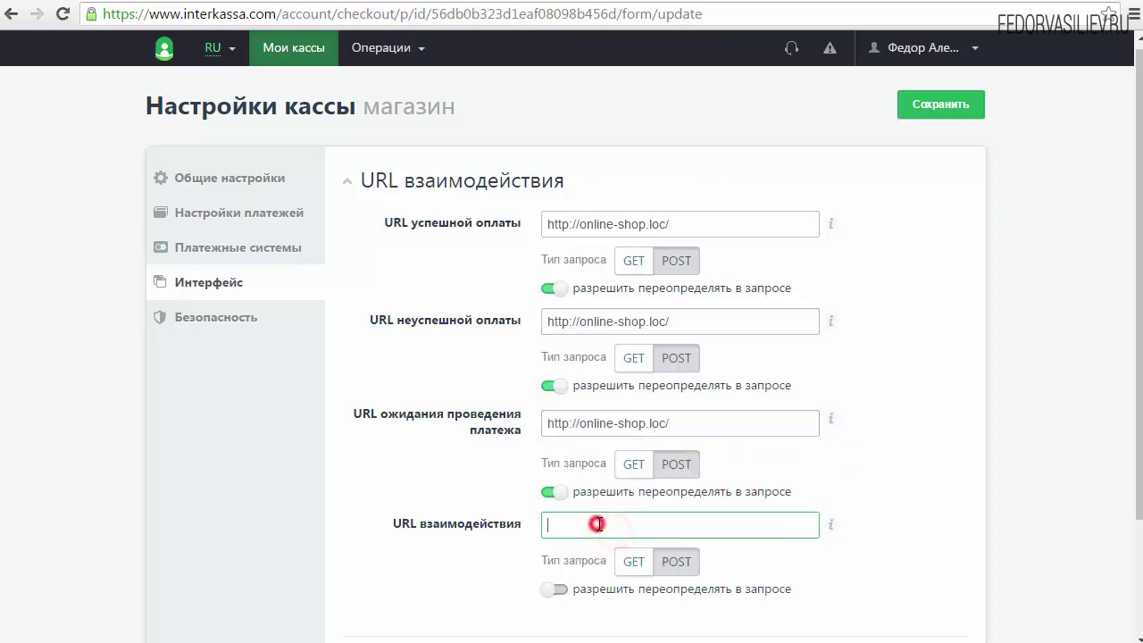
{"action": "right_click", "coordinate": [595, 524]}
{"action": "left_click", "coordinate": [656, 632]}
{"action": "left_click", "coordinate": [898, 536]}
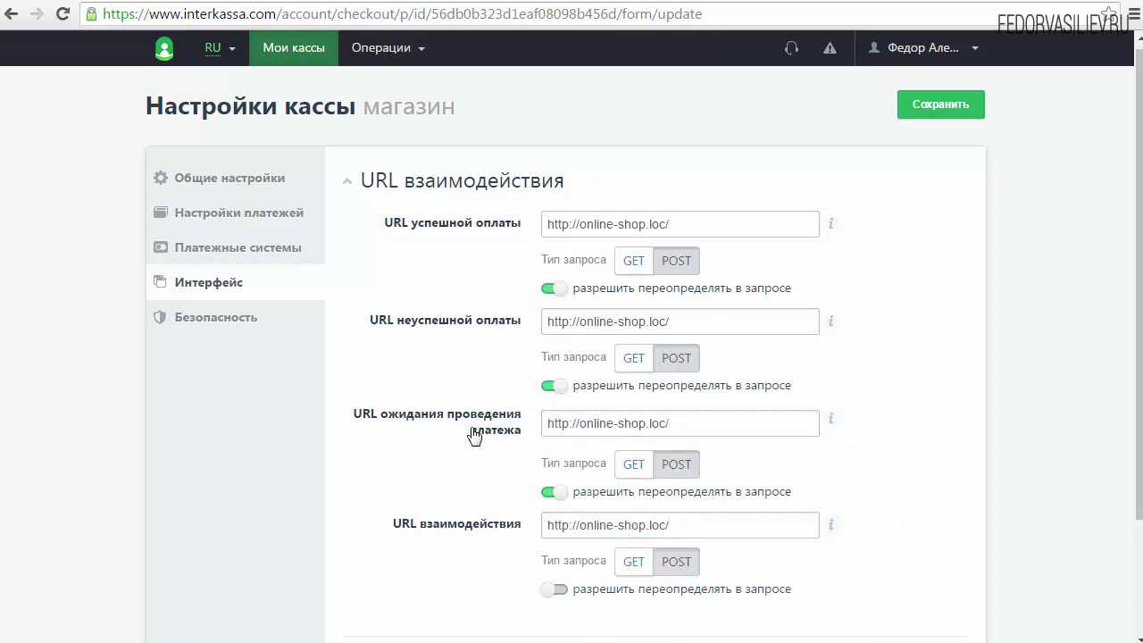
Step: Verify the pasted successful-payment URL by selecting its full text
{"action": "triple_click", "coordinate": [694, 223]}
{"action": "left_click", "coordinate": [613, 224]}
{"action": "left_click", "coordinate": [692, 217]}
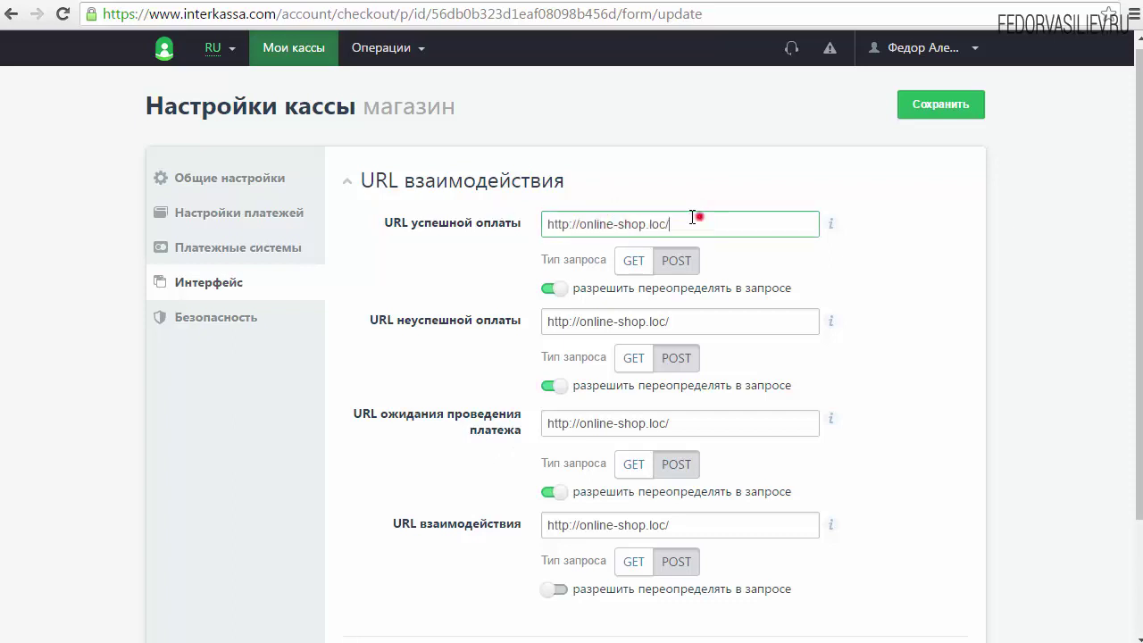
{"action": "triple_click", "coordinate": [695, 217]}
{"action": "left_click", "coordinate": [563, 221]}
{"action": "triple_click", "coordinate": [689, 218]}
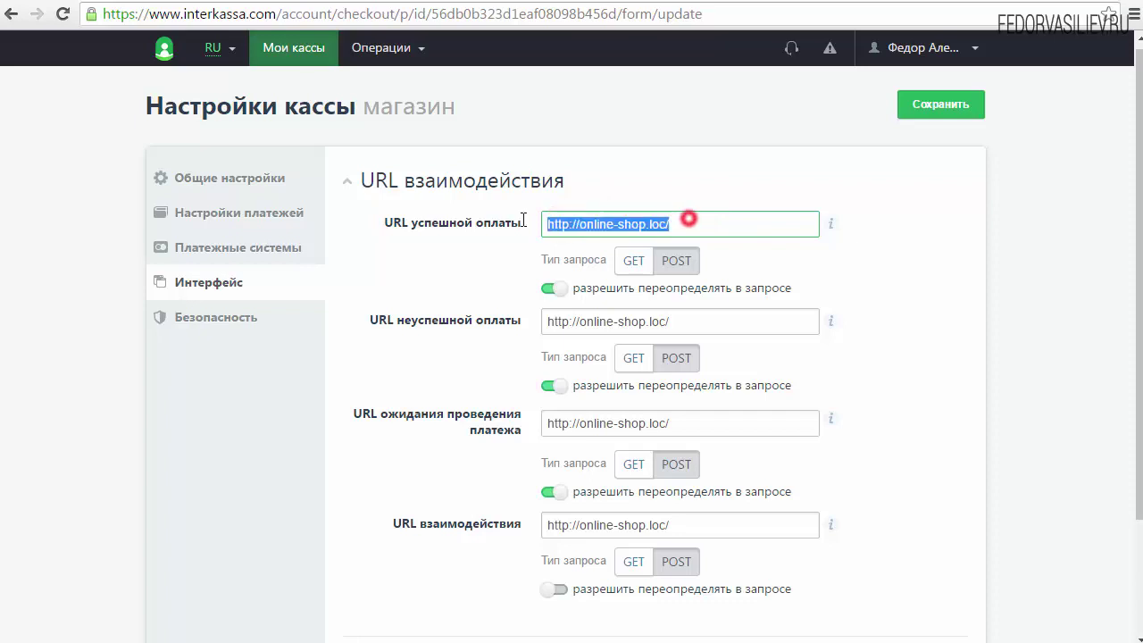
{"action": "left_click", "coordinate": [565, 222]}
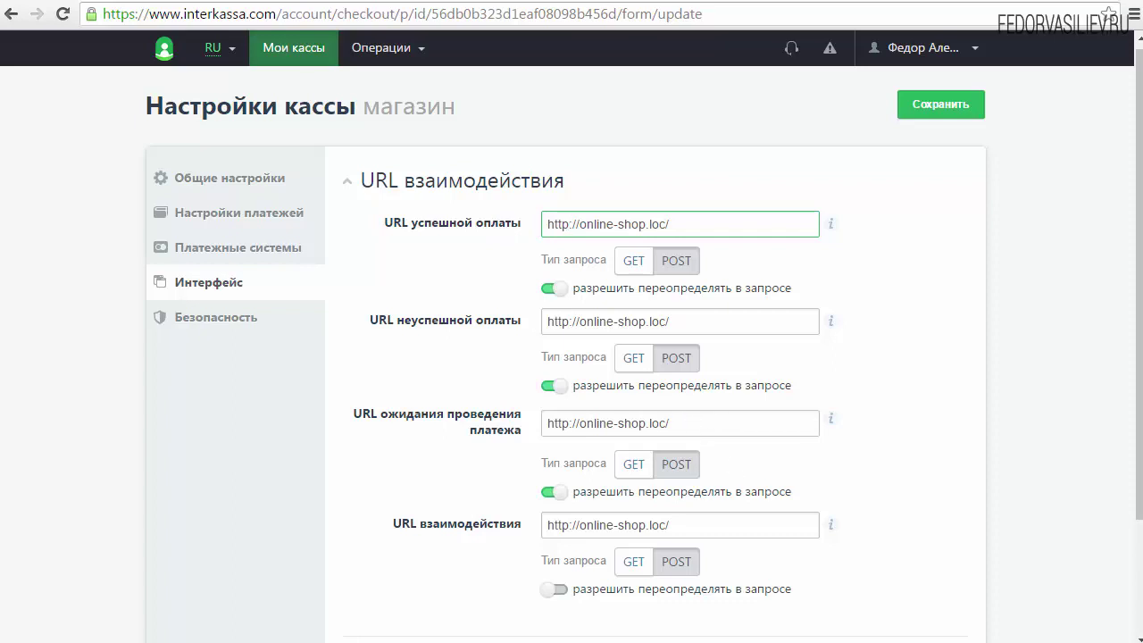
Step: Keep POST request types, enable override, save the URLs and open Безопасность
{"action": "left_click", "coordinate": [630, 260]}
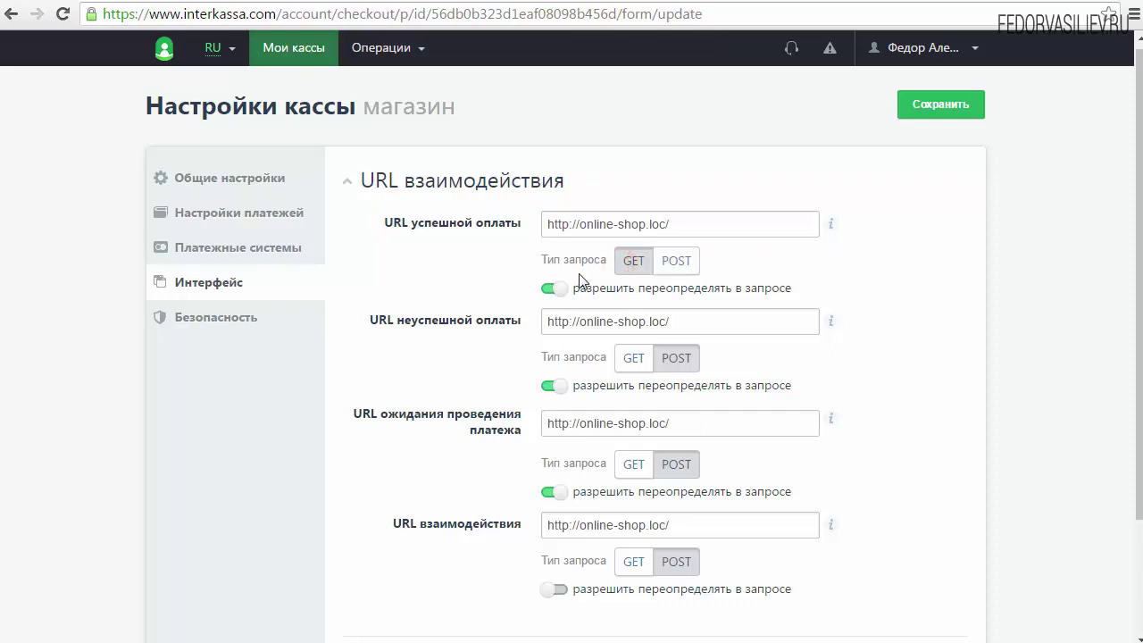
{"action": "left_click", "coordinate": [675, 261]}
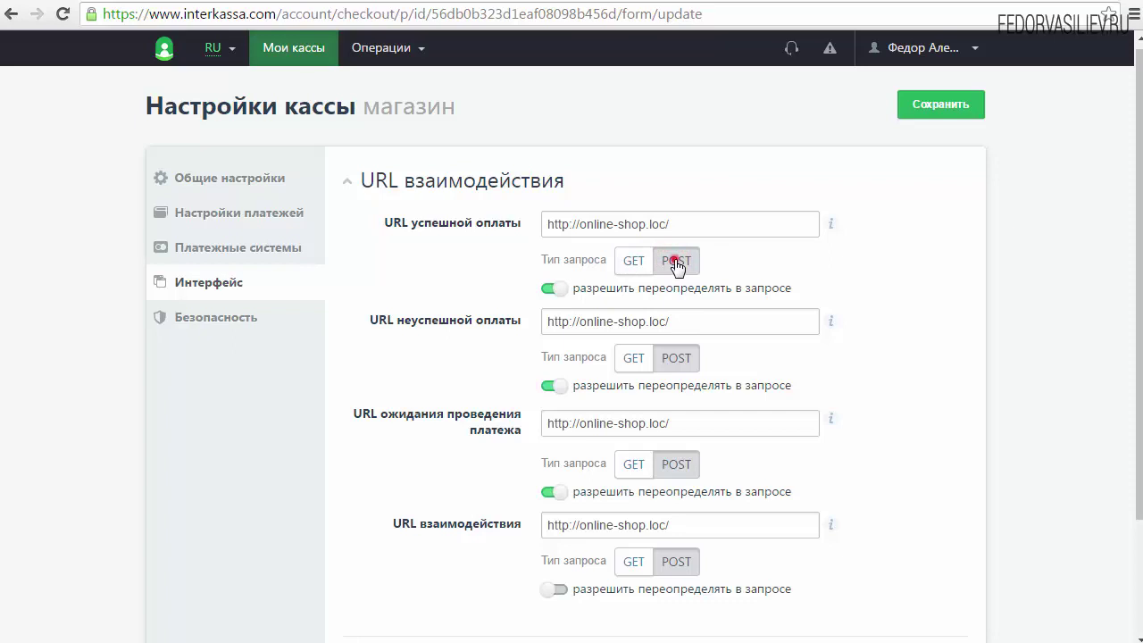
{"action": "left_click", "coordinate": [676, 357]}
{"action": "left_click", "coordinate": [676, 463]}
{"action": "left_click", "coordinate": [677, 561]}
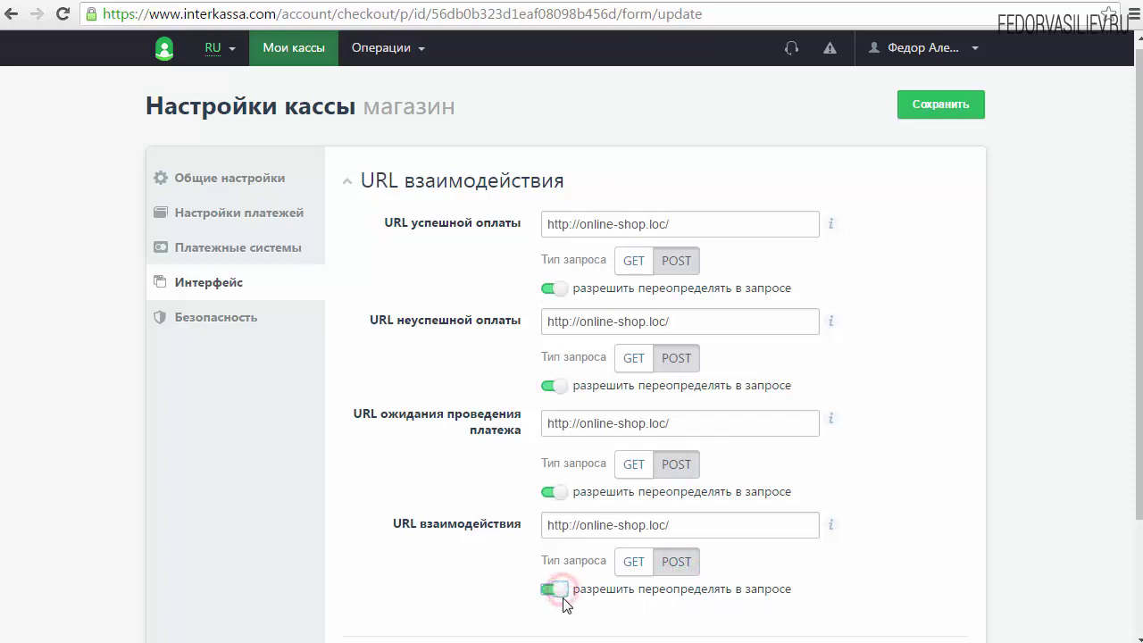
{"action": "left_click", "coordinate": [915, 115]}
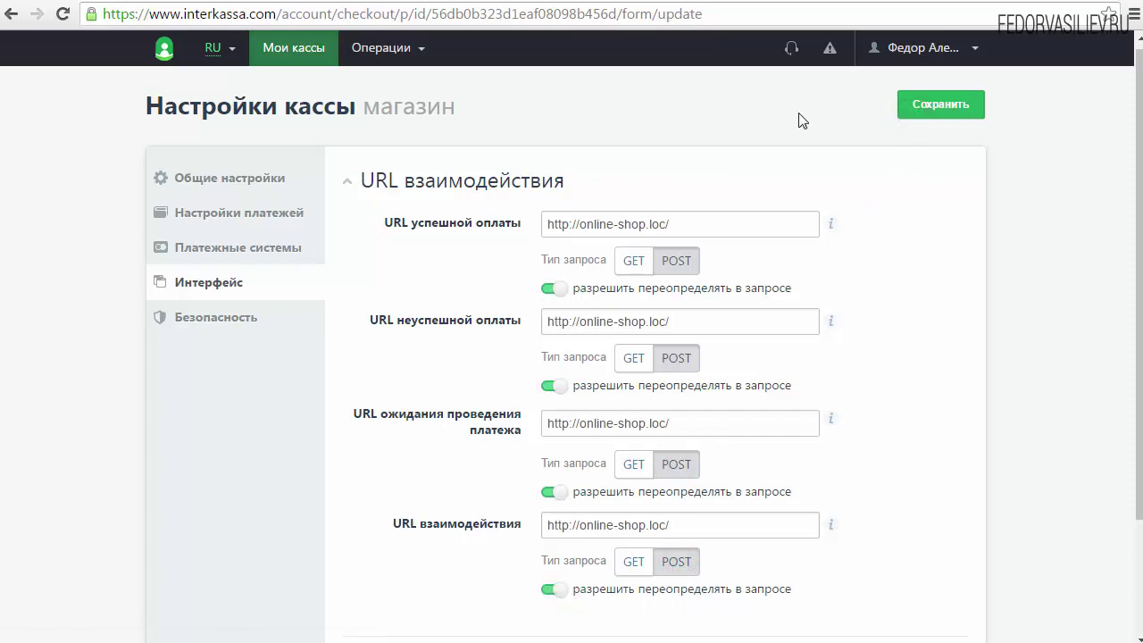
{"action": "left_click", "coordinate": [212, 317]}
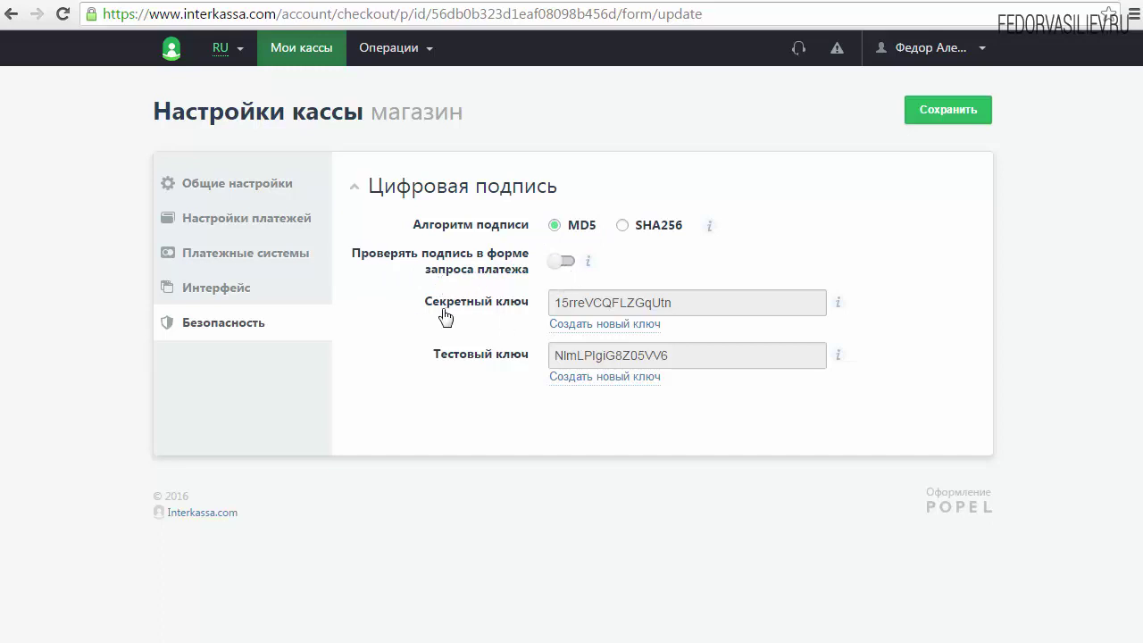
Step: Select the Секретный ключ and Тестовый ключ values in the signature settings
{"action": "left_click", "coordinate": [597, 299]}
{"action": "left_click", "coordinate": [585, 356]}
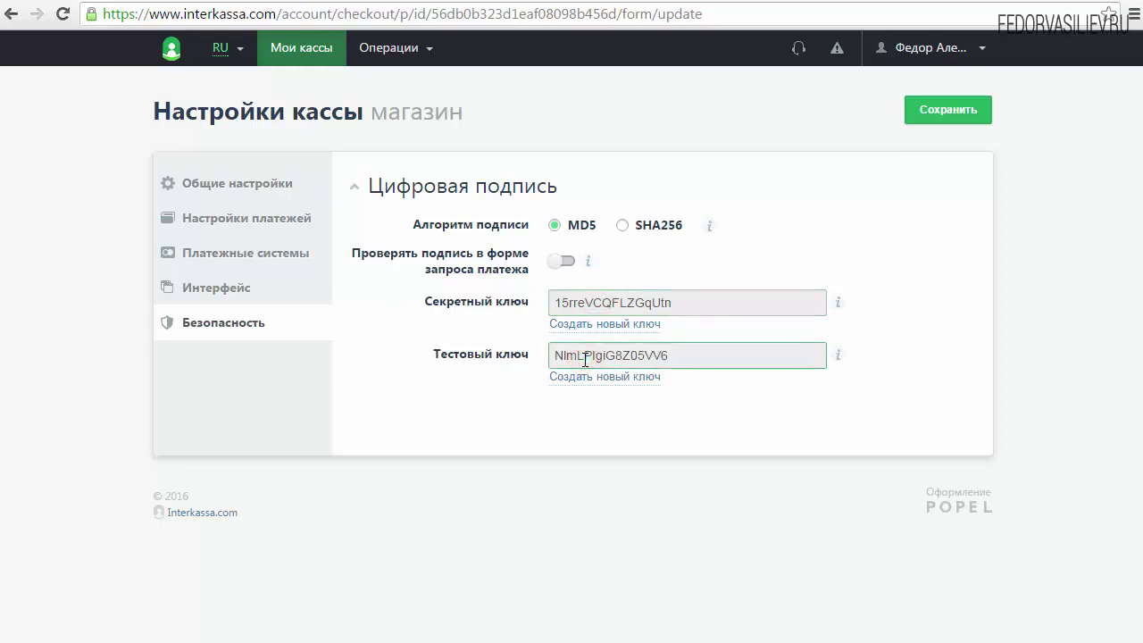
{"action": "left_click_drag", "start_coordinate": [683, 303], "coordinate": [554, 304]}
{"action": "left_click_drag", "start_coordinate": [686, 364], "coordinate": [554, 357]}
{"action": "left_click", "coordinate": [564, 358]}
Step: Reselect the full secret and test key values, ending with the secret key selected
{"action": "left_click_drag", "start_coordinate": [685, 301], "coordinate": [541, 305]}
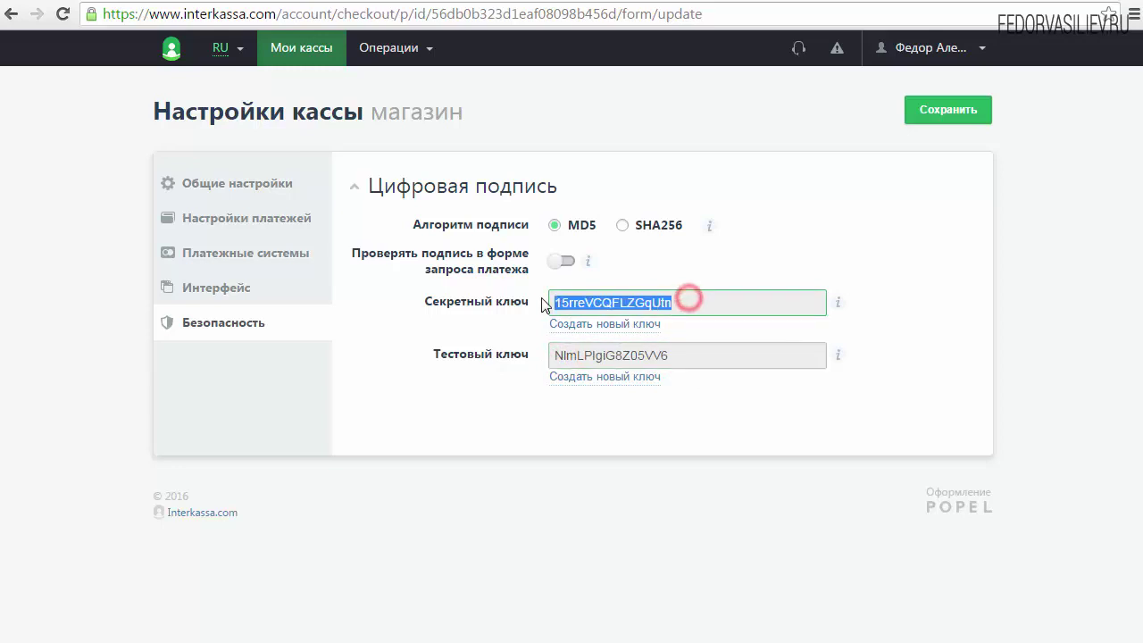
{"action": "left_click", "coordinate": [575, 302]}
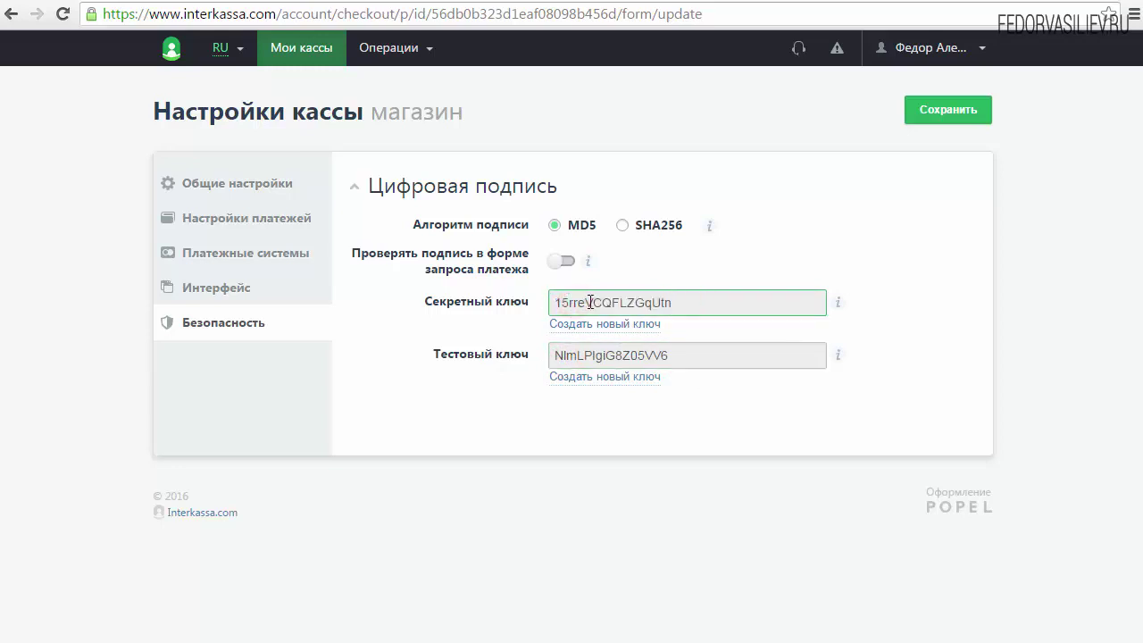
{"action": "left_click_drag", "start_coordinate": [697, 294], "coordinate": [574, 351]}
{"action": "left_click_drag", "start_coordinate": [684, 355], "coordinate": [513, 370]}
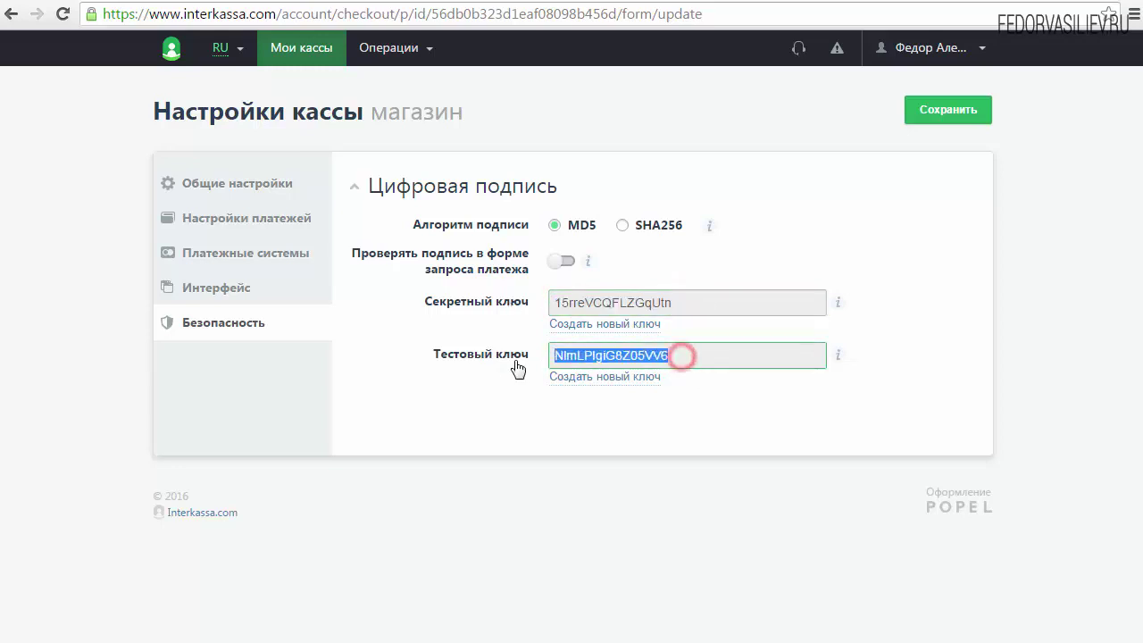
{"action": "left_click", "coordinate": [592, 302]}
{"action": "left_click_drag", "start_coordinate": [688, 296], "coordinate": [556, 302]}
{"action": "left_click", "coordinate": [557, 301]}
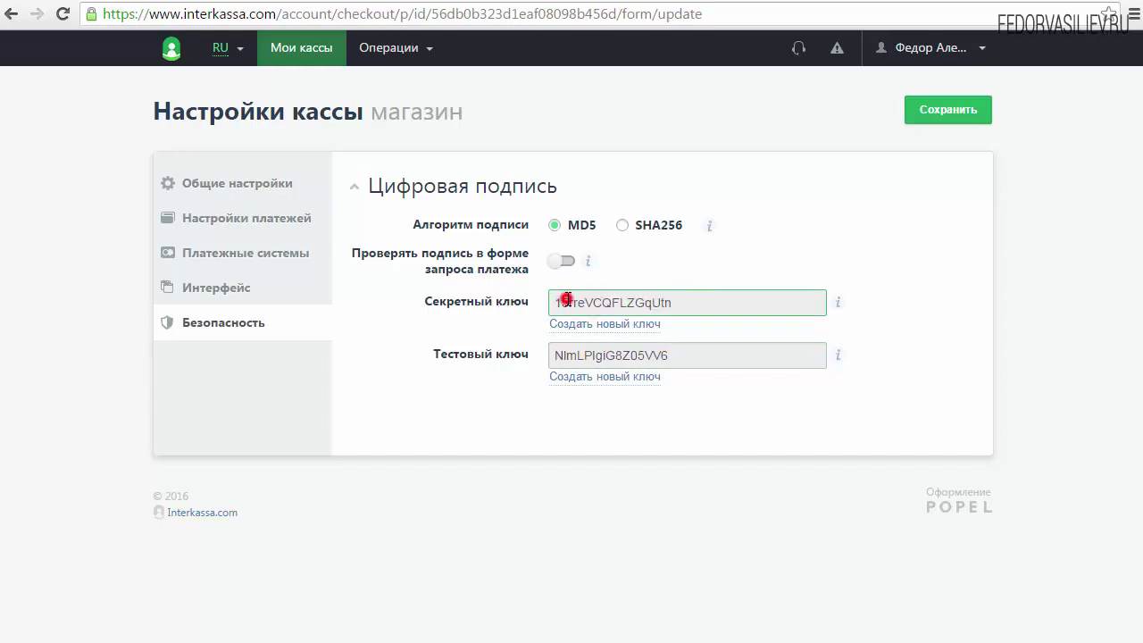
{"action": "left_click_drag", "start_coordinate": [714, 297], "coordinate": [512, 309]}
{"action": "left_click", "coordinate": [679, 355]}
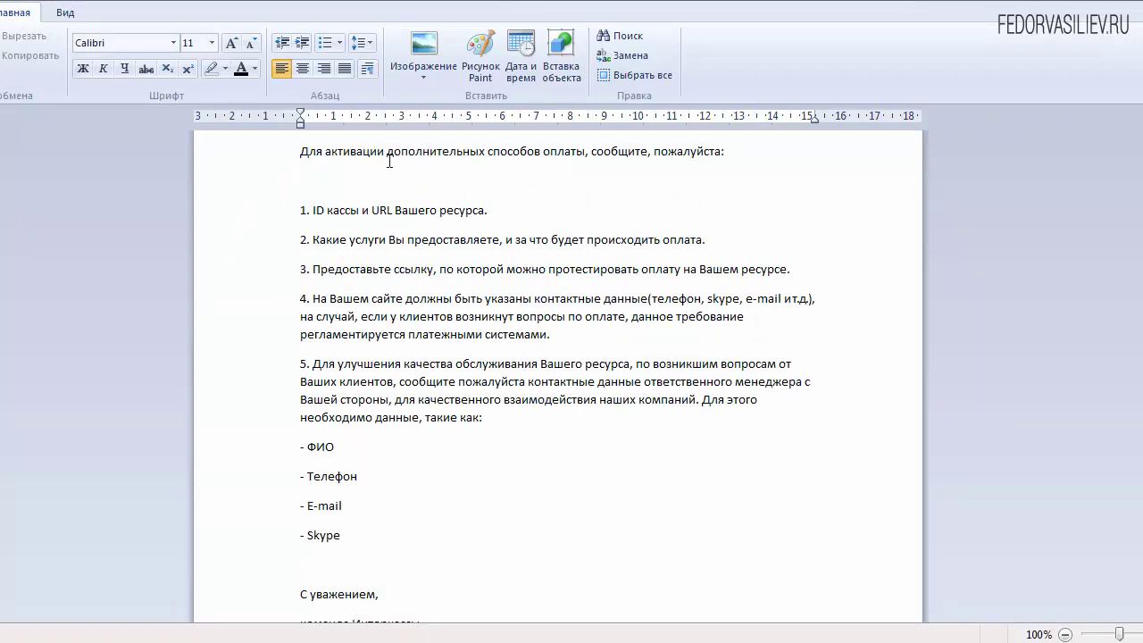
{"action": "left_click_drag", "start_coordinate": [531, 150], "coordinate": [648, 152]}
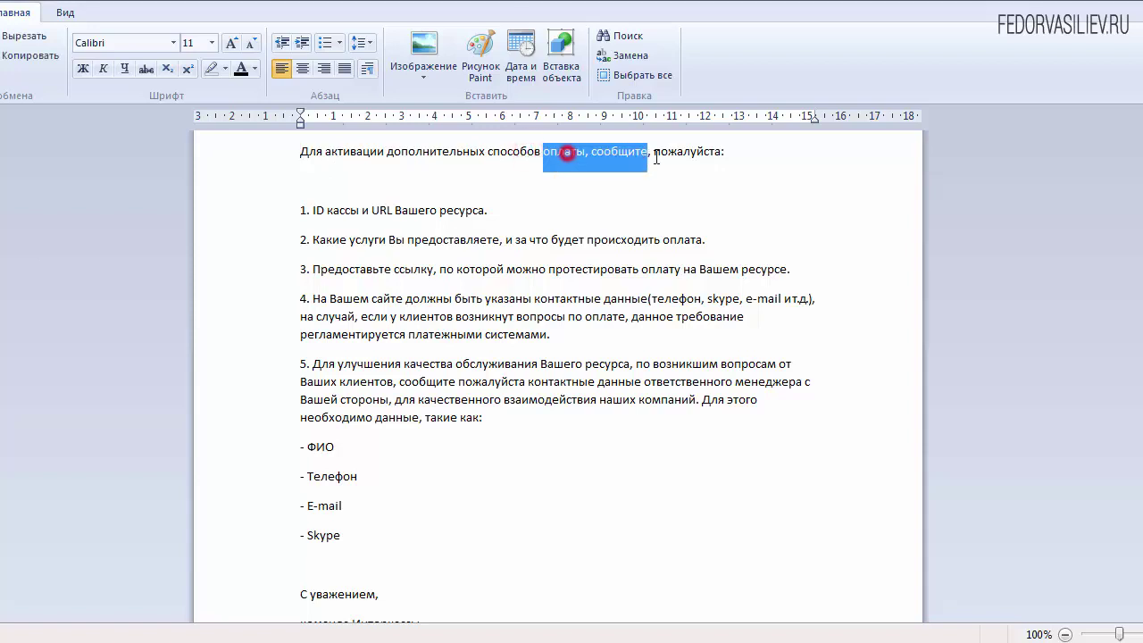
{"action": "left_click", "coordinate": [611, 150]}
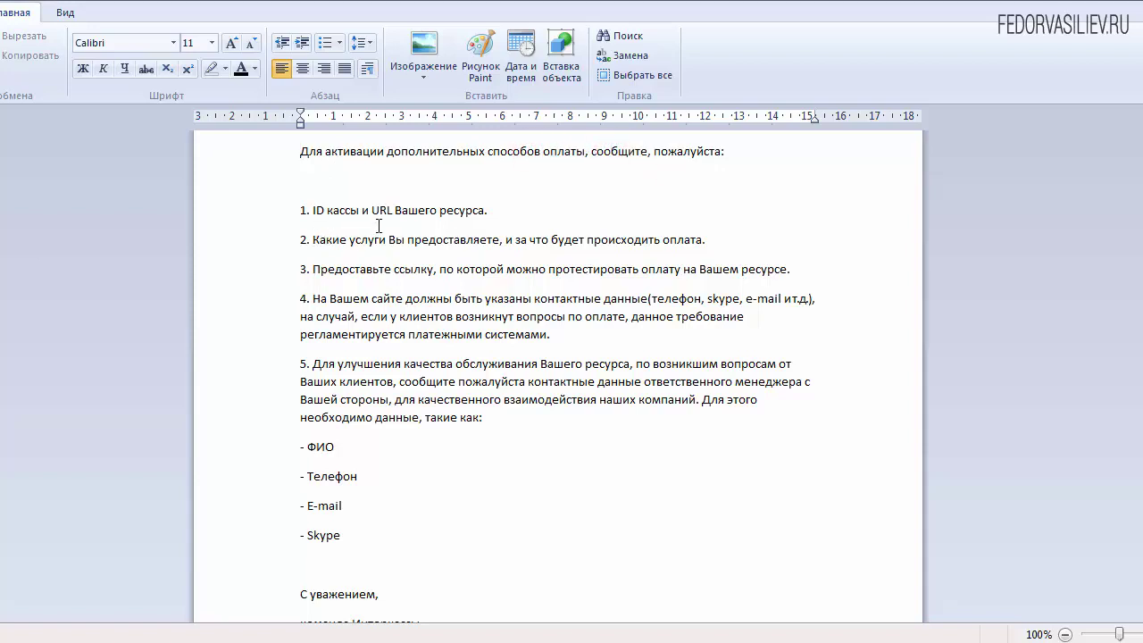
{"action": "left_click_drag", "start_coordinate": [508, 207], "coordinate": [310, 211]}
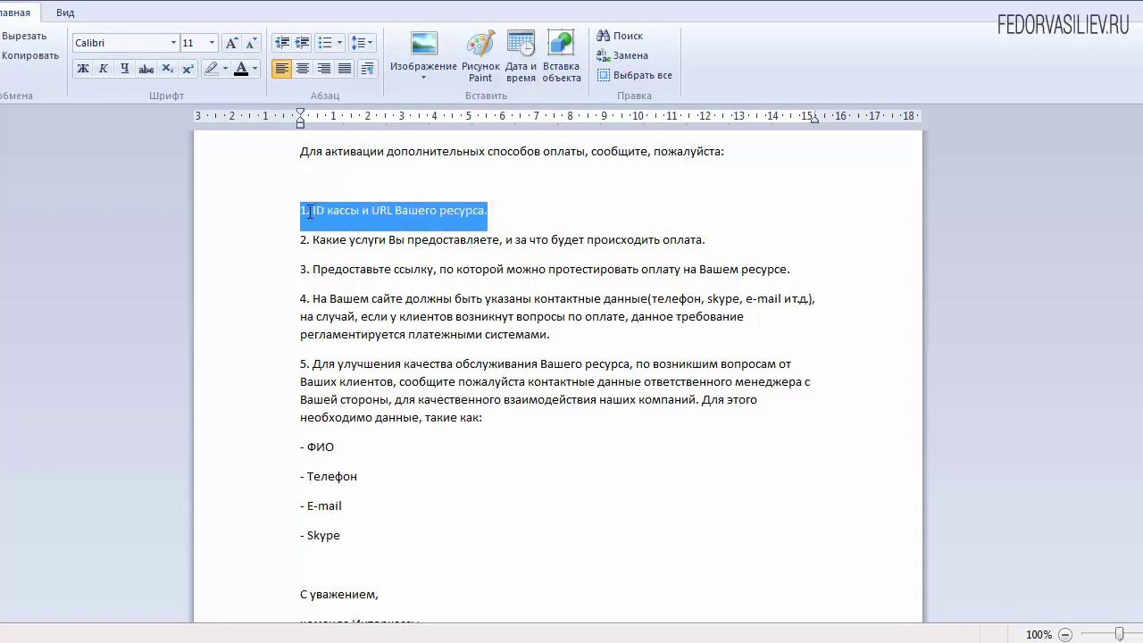
{"action": "left_click", "coordinate": [320, 219]}
{"action": "left_click_drag", "start_coordinate": [500, 214], "coordinate": [365, 214]}
{"action": "left_click", "coordinate": [338, 219]}
{"action": "left_click", "coordinate": [304, 234]}
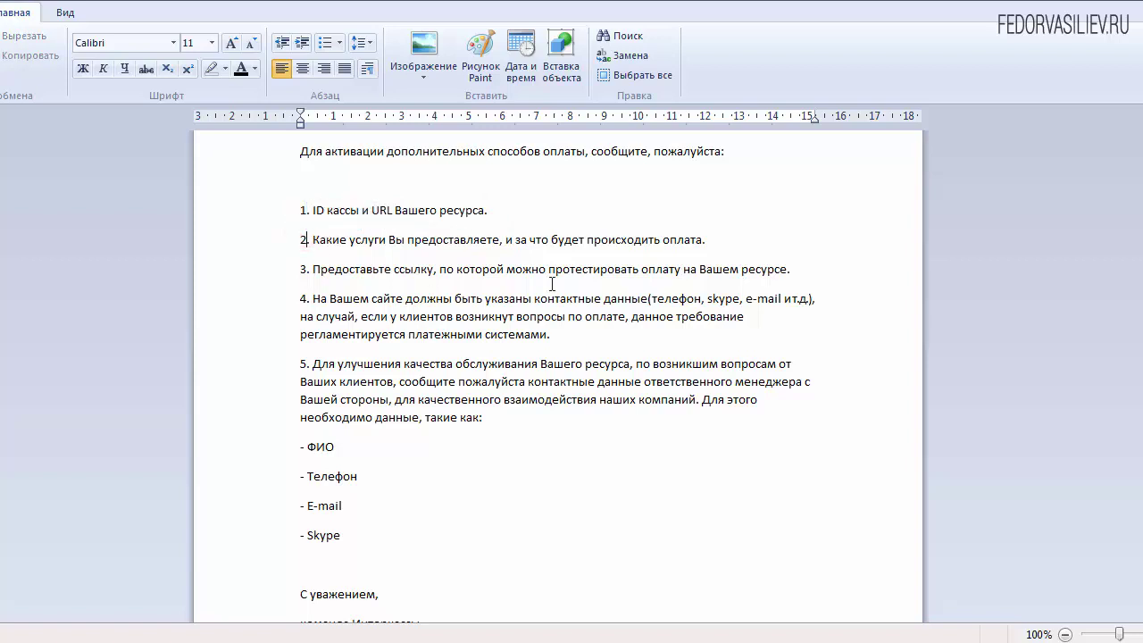
{"action": "left_click_drag", "start_coordinate": [330, 300], "coordinate": [389, 317]}
{"action": "scroll", "coordinate": [446, 312], "scroll_direction": "down", "scroll_amount": 1}
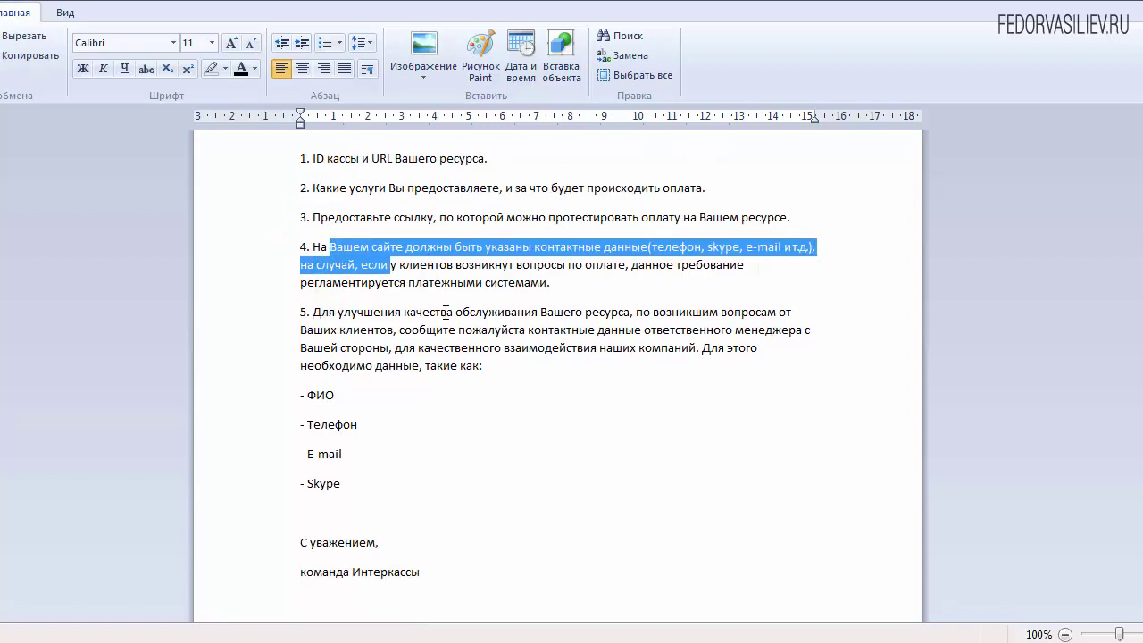
{"action": "double_click", "coordinate": [347, 396]}
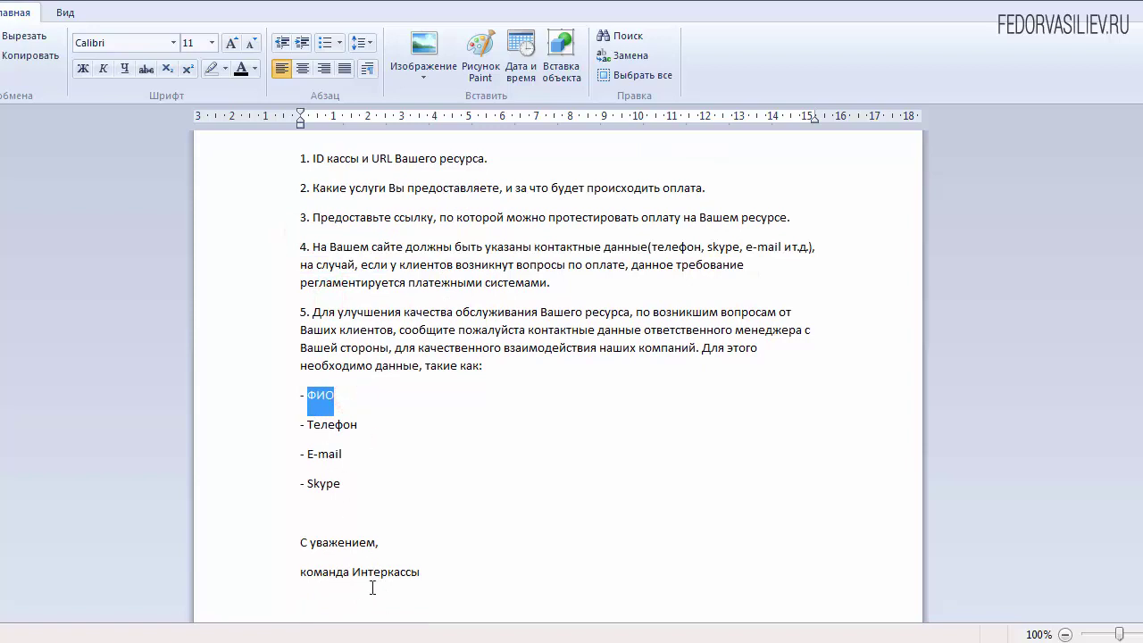
{"action": "scroll", "coordinate": [411, 342], "scroll_direction": "up", "scroll_amount": 1}
{"action": "left_click_drag", "start_coordinate": [302, 211], "coordinate": [485, 417]}
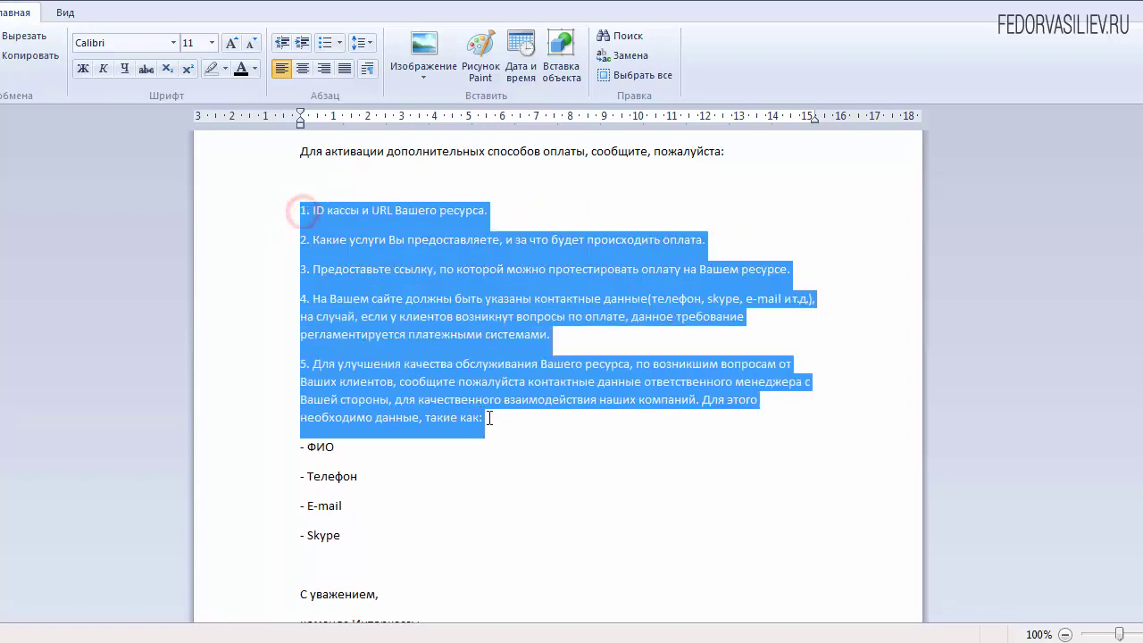
{"action": "left_click", "coordinate": [490, 418]}
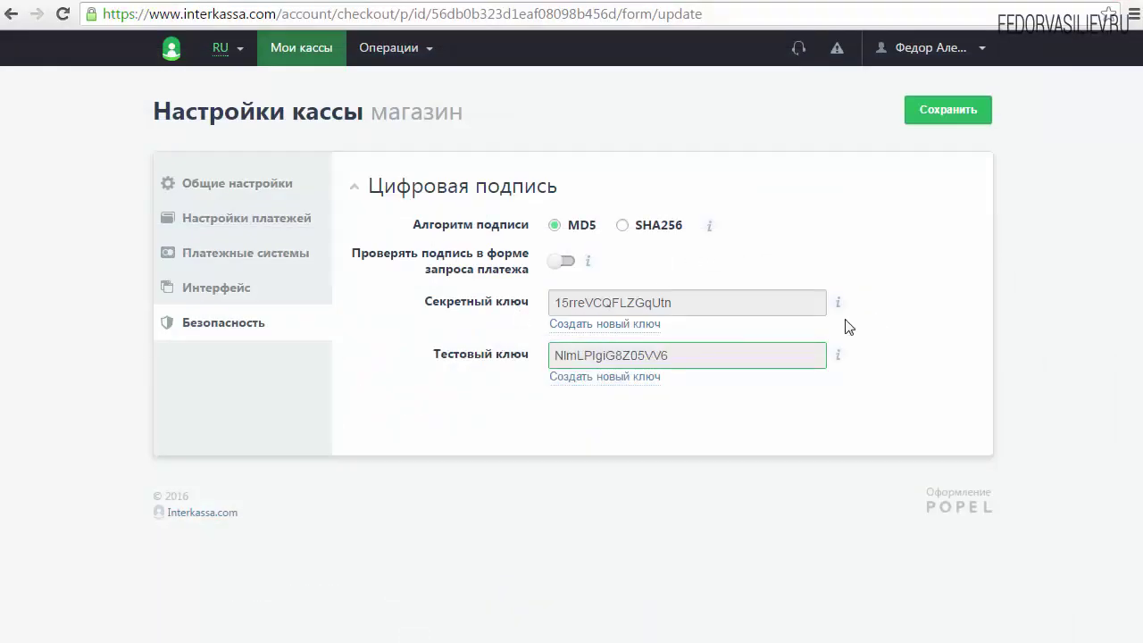
Step: Save the магазин checkout's security settings and return to the Interkassa home page
{"action": "left_click", "coordinate": [950, 120]}
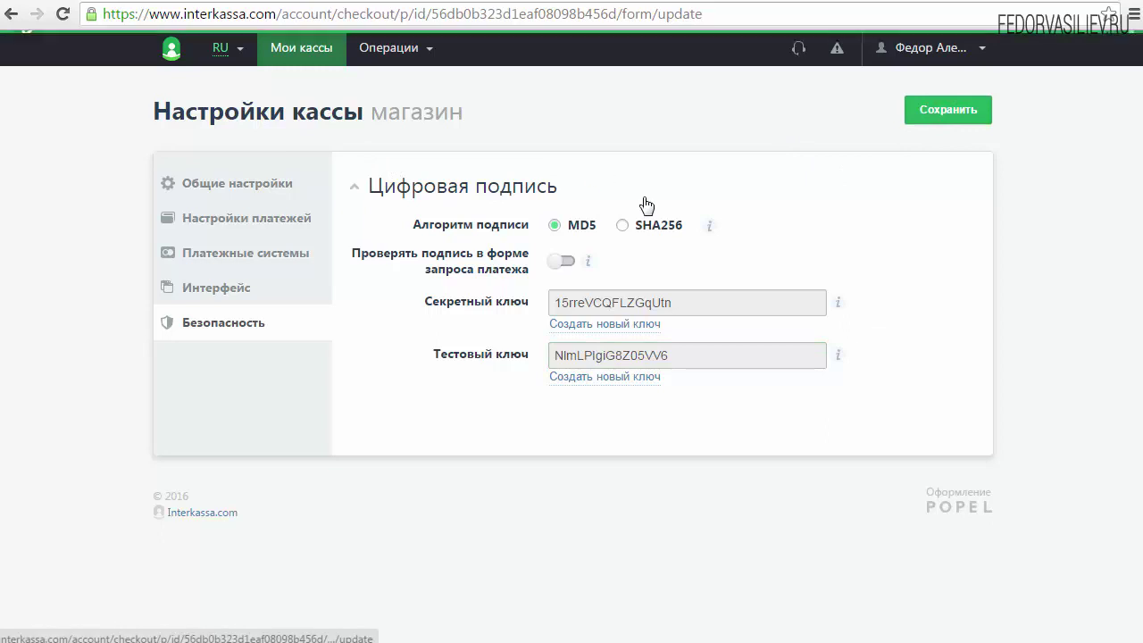
{"action": "left_click", "coordinate": [1129, 55]}
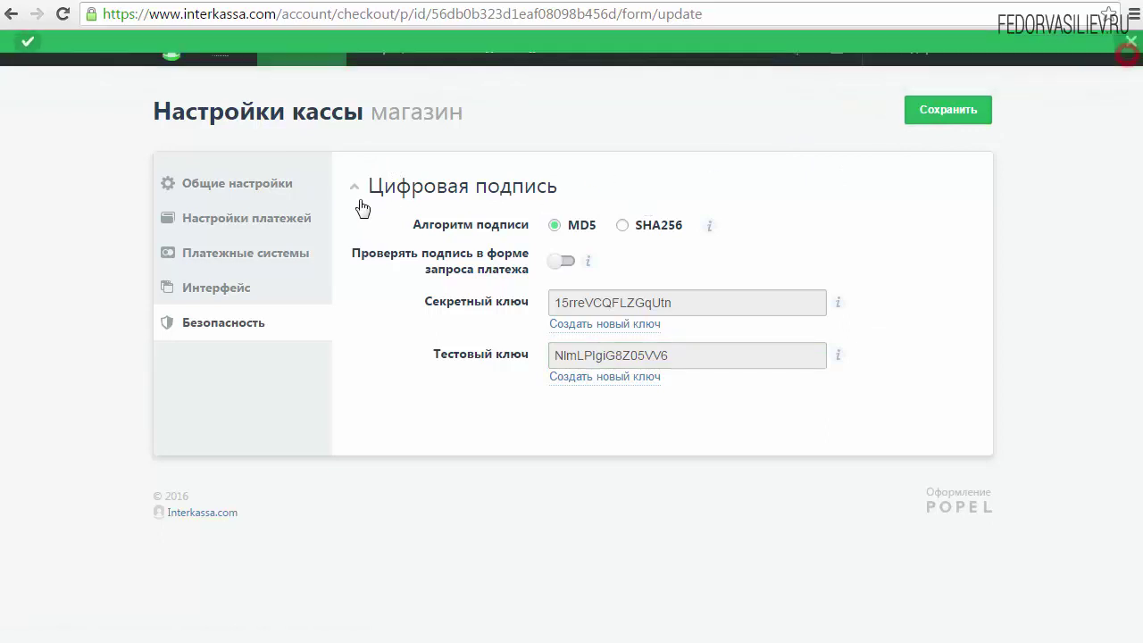
{"action": "left_click", "coordinate": [170, 51]}
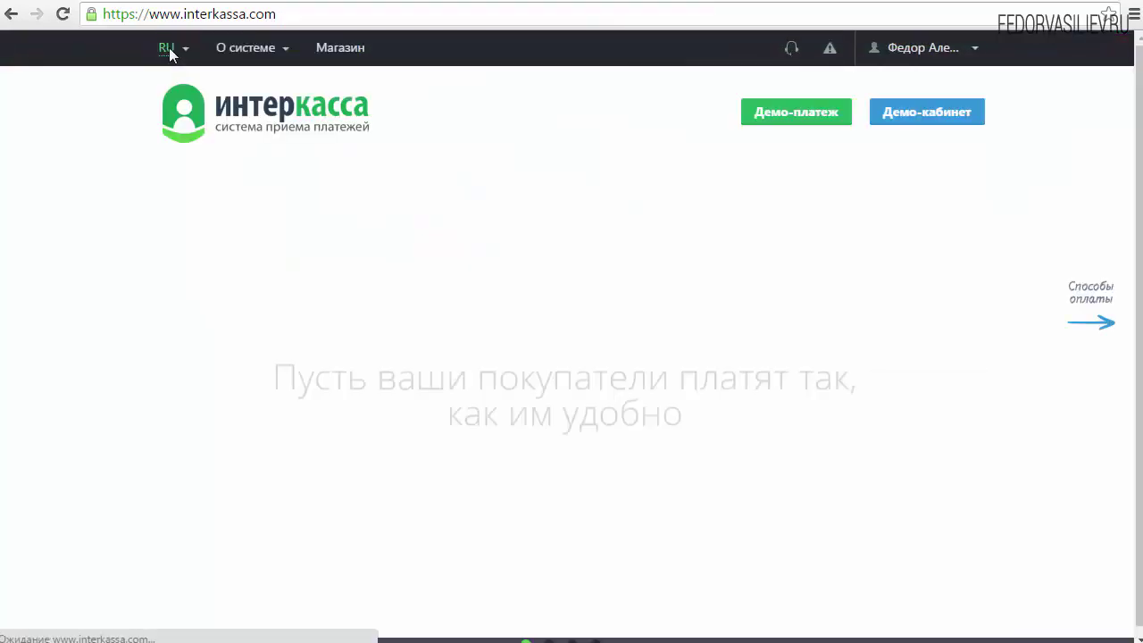
Step: Select the support e-mail on О системе > Контакты and compare it with the letter's requirements
{"action": "mouse_move", "coordinate": [250, 49]}
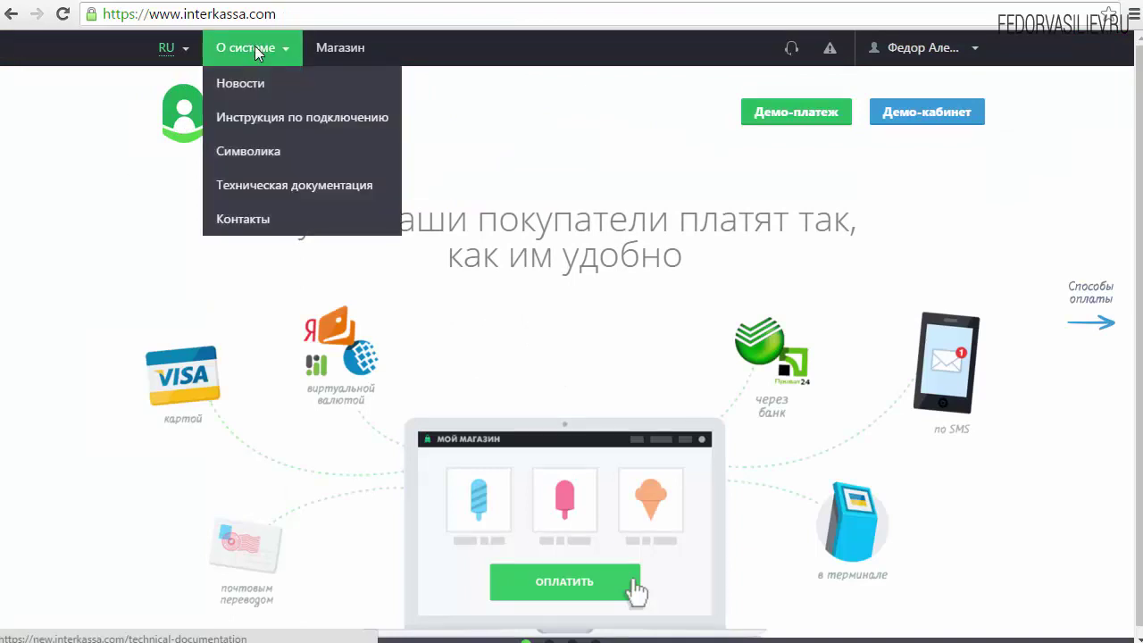
{"action": "left_click", "coordinate": [247, 223]}
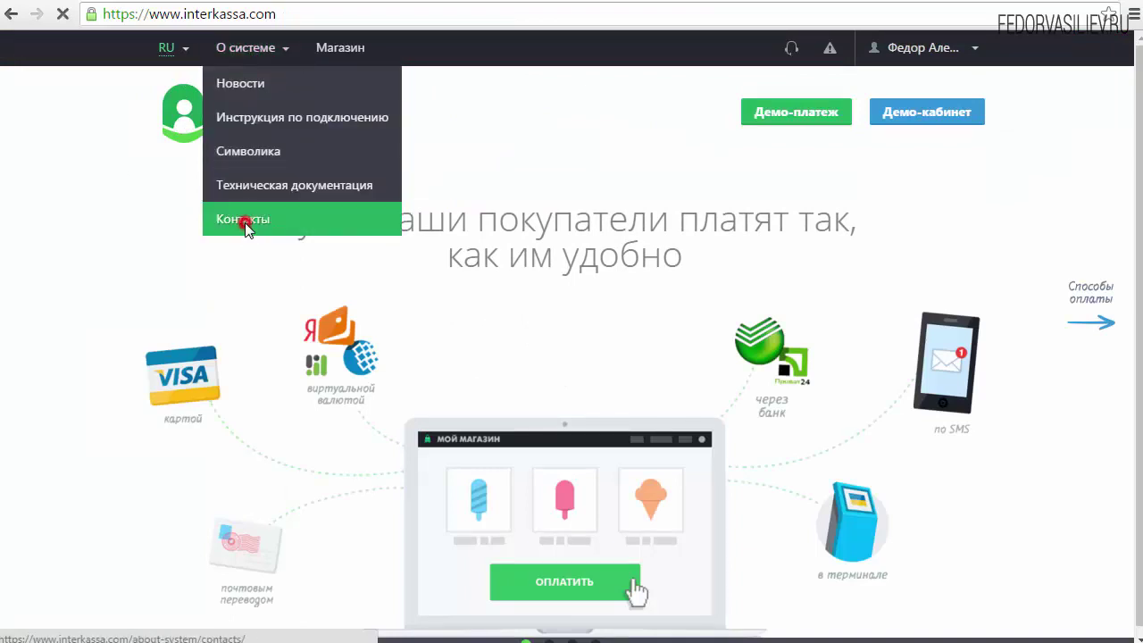
{"action": "left_click_drag", "start_coordinate": [585, 251], "coordinate": [406, 253]}
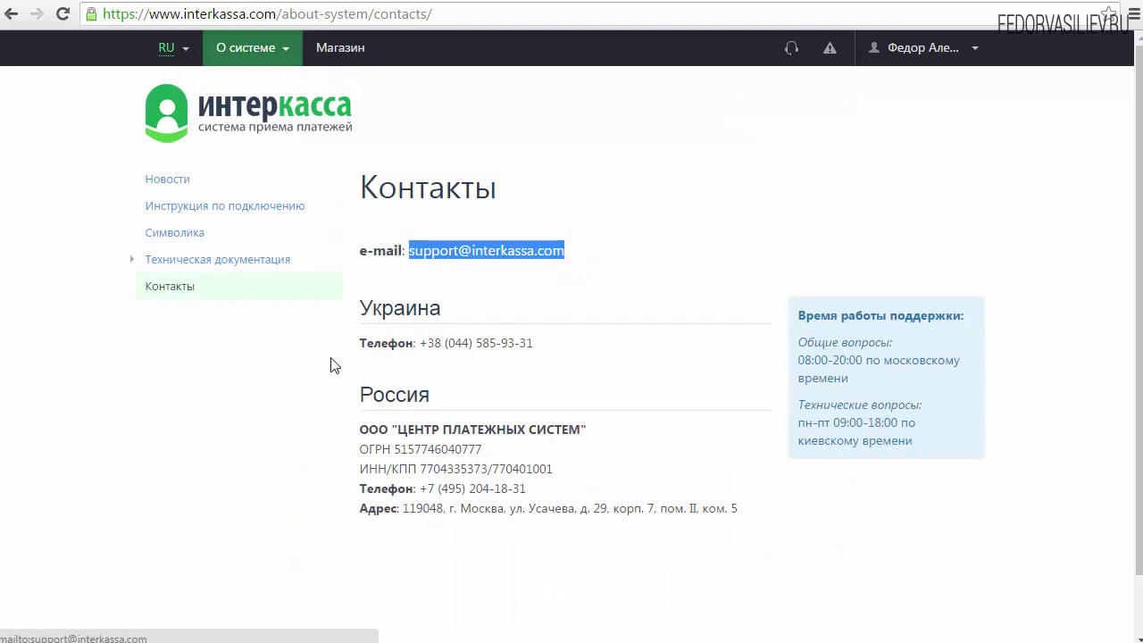
{"action": "key", "text": "alt+Tab"}
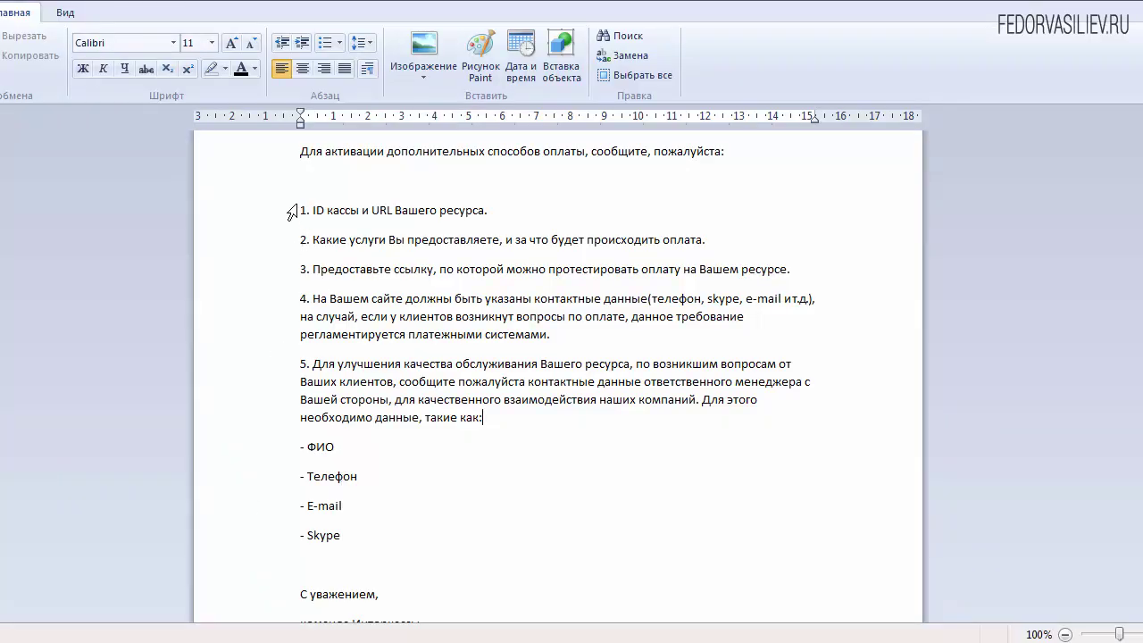
{"action": "left_click_drag", "start_coordinate": [304, 206], "coordinate": [385, 538]}
{"action": "left_click", "coordinate": [346, 520]}
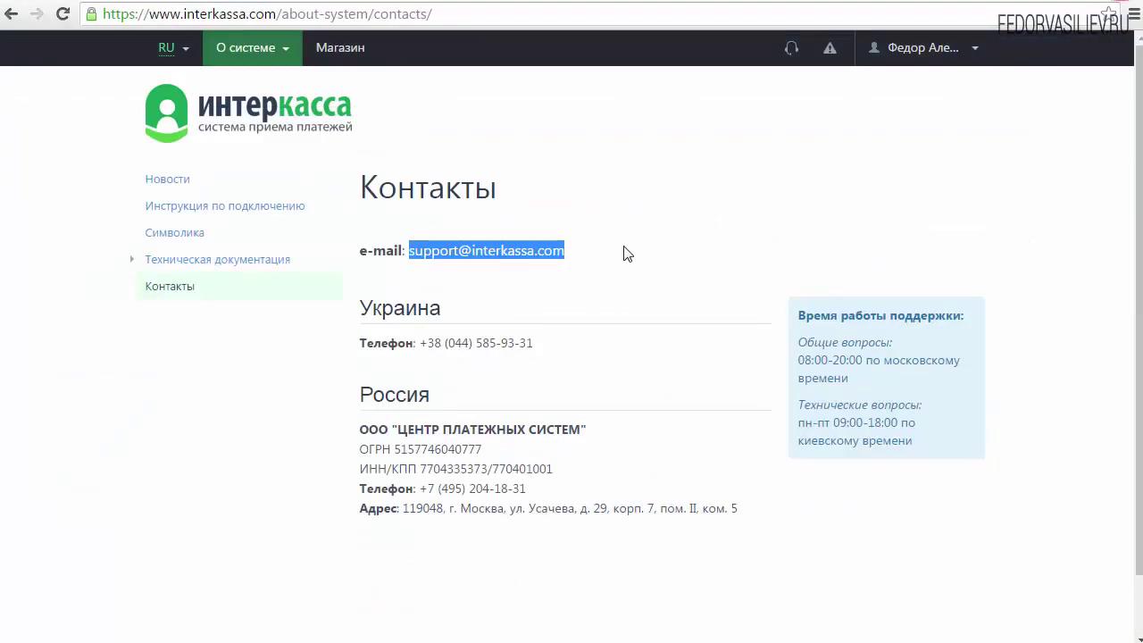
{"action": "left_click", "coordinate": [624, 248]}
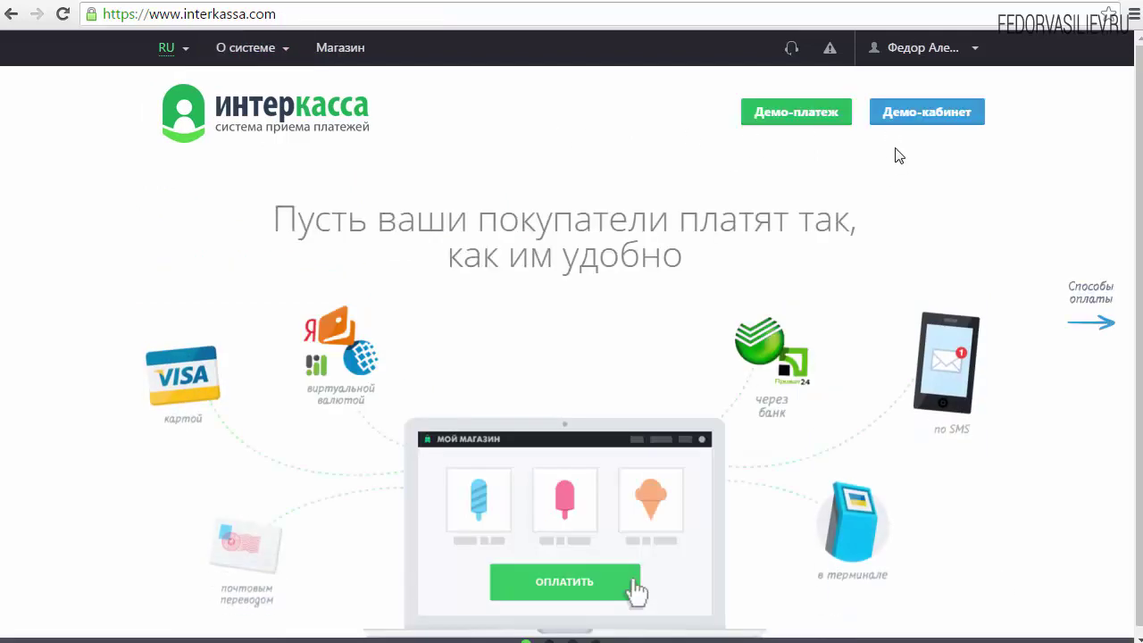
Step: Switch to Режим касс and select the магазин checkout's ID in Мои кассы
{"action": "left_click", "coordinate": [944, 51]}
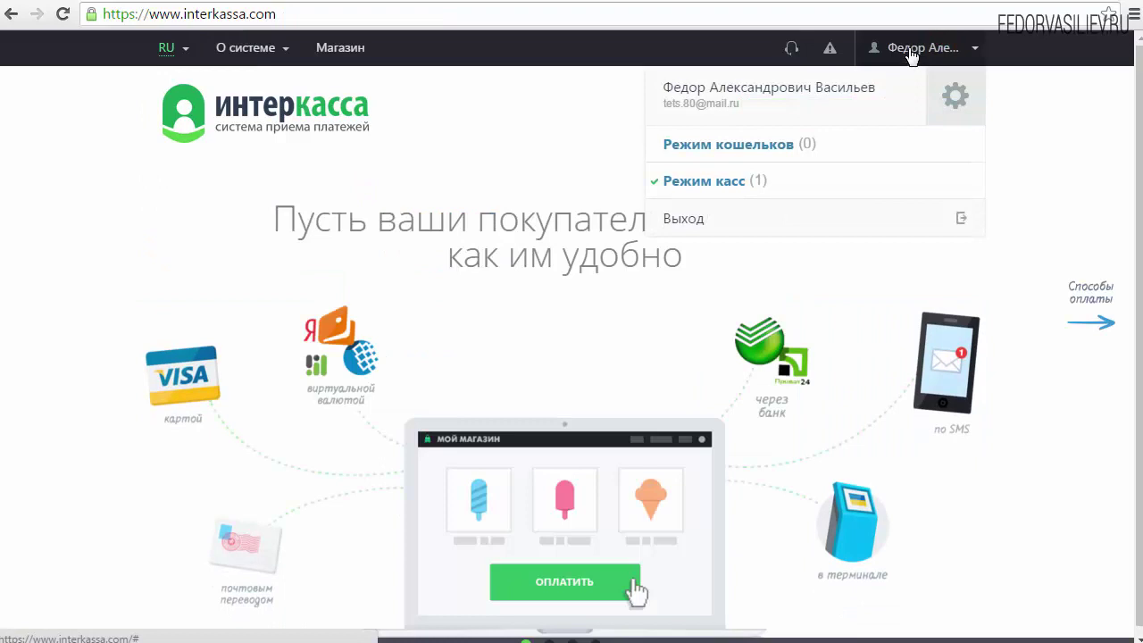
{"action": "left_click", "coordinate": [722, 180]}
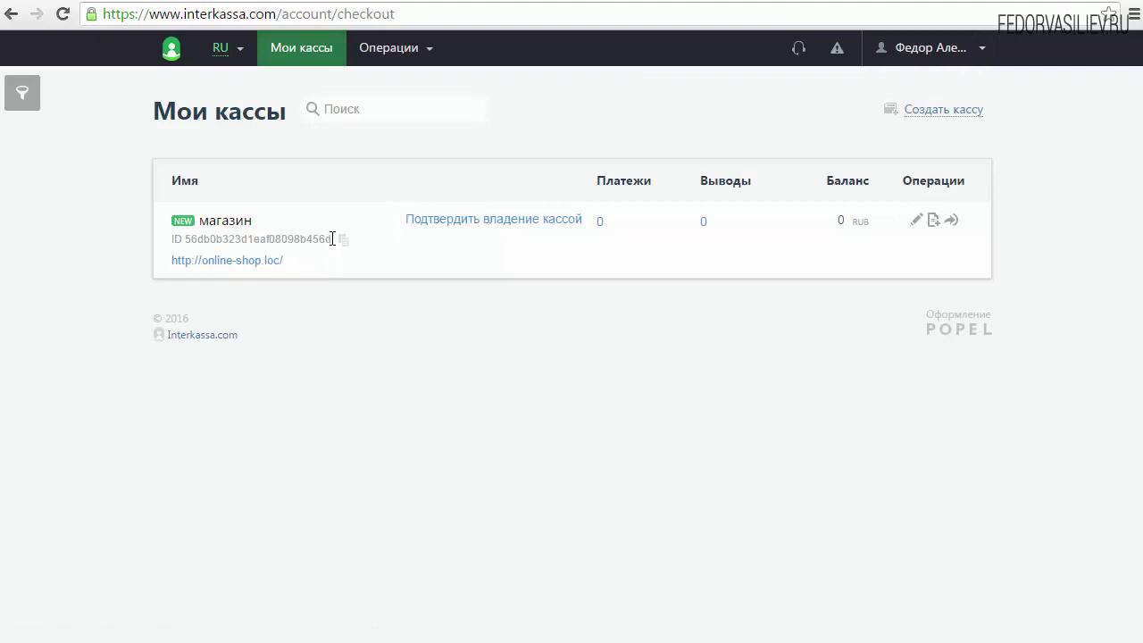
{"action": "double_click", "coordinate": [170, 239]}
{"action": "left_click", "coordinate": [164, 238]}
{"action": "left_click_drag", "start_coordinate": [332, 240], "coordinate": [182, 241]}
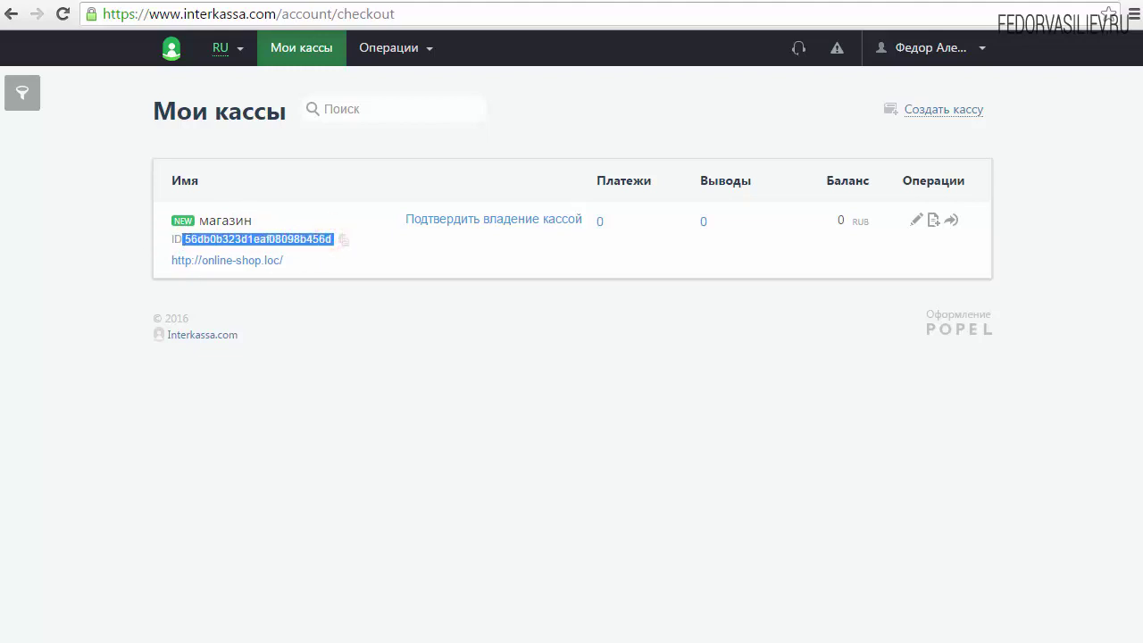
Step: Check the letter's item 1 about ID and URL, then return to the checkout list
{"action": "key", "text": "alt+Tab"}
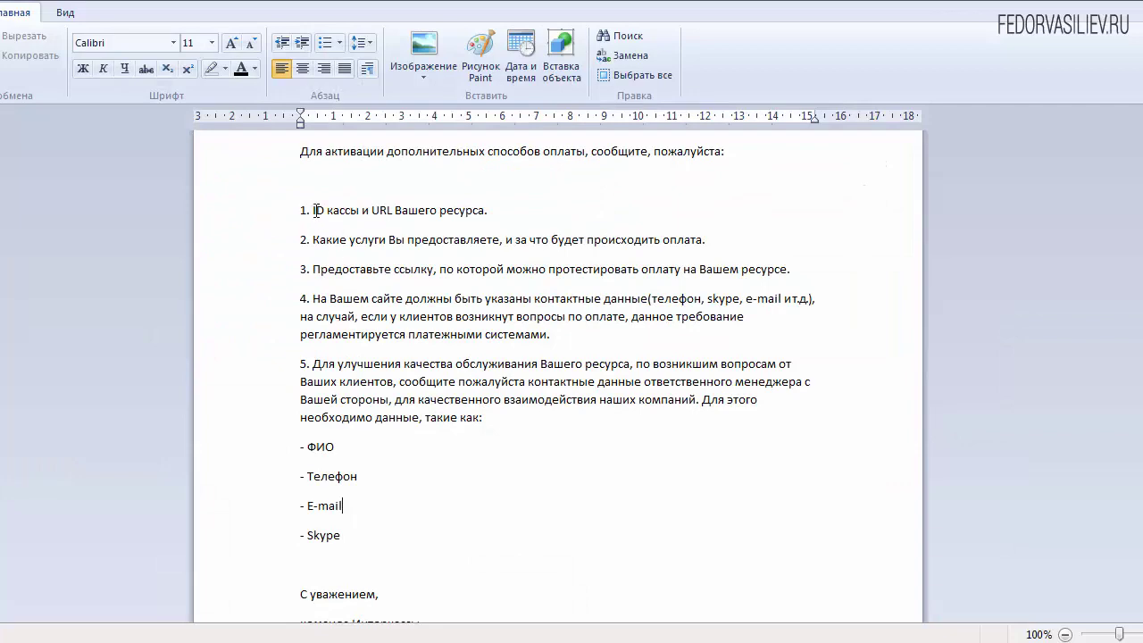
{"action": "left_click_drag", "start_coordinate": [313, 209], "coordinate": [516, 211]}
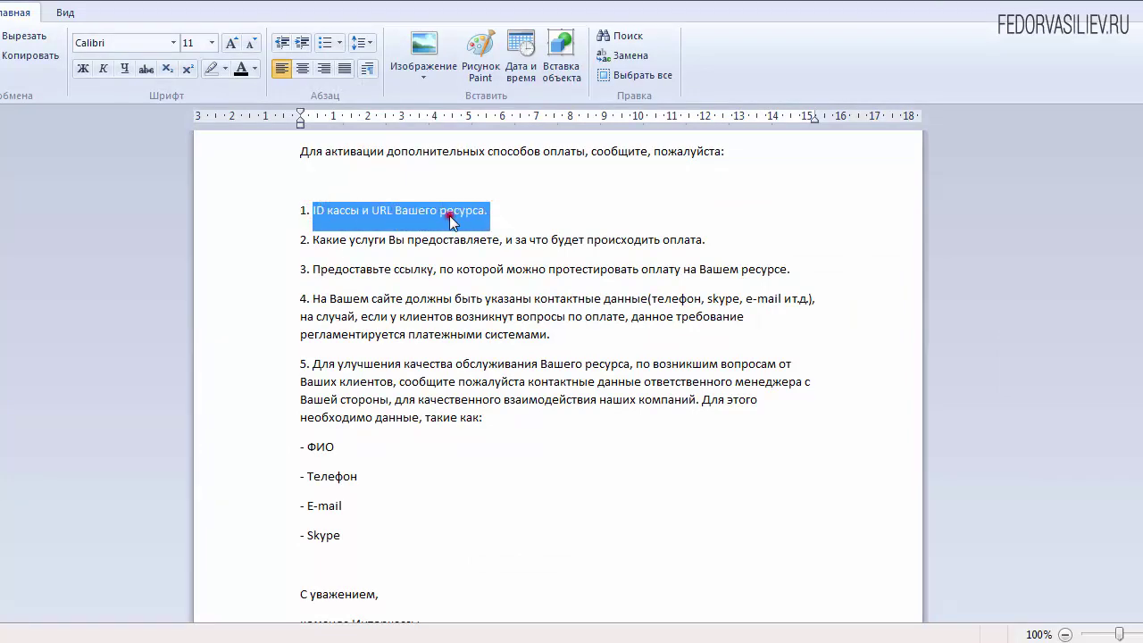
{"action": "left_click", "coordinate": [451, 214]}
{"action": "left_click_drag", "start_coordinate": [307, 211], "coordinate": [439, 213]}
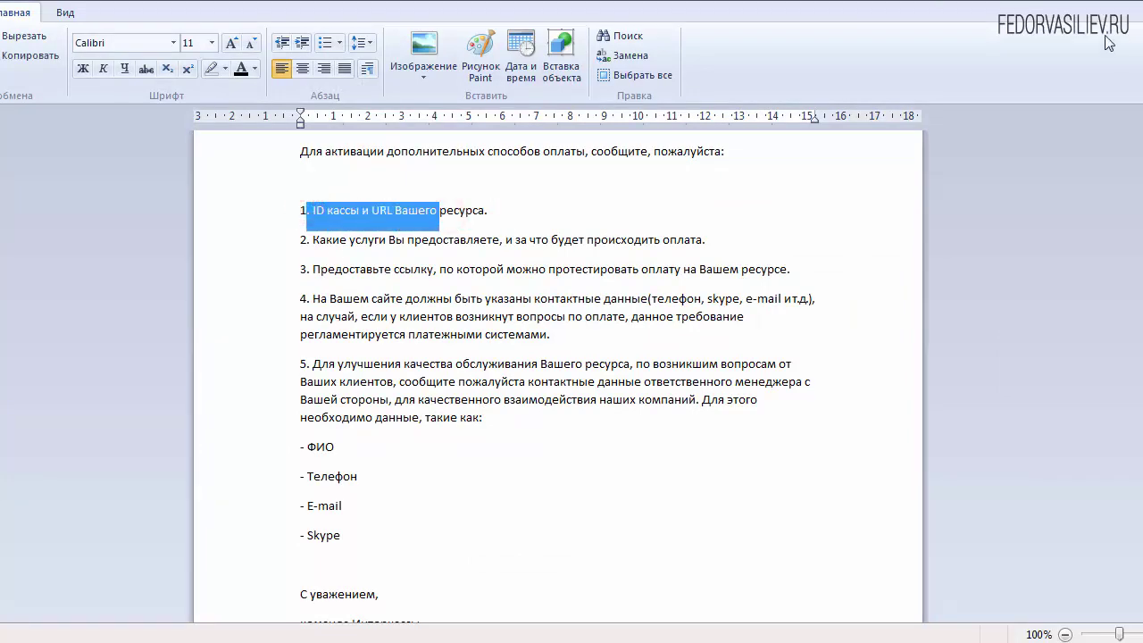
{"action": "key", "text": "alt+Tab"}
{"action": "left_click", "coordinate": [296, 238]}
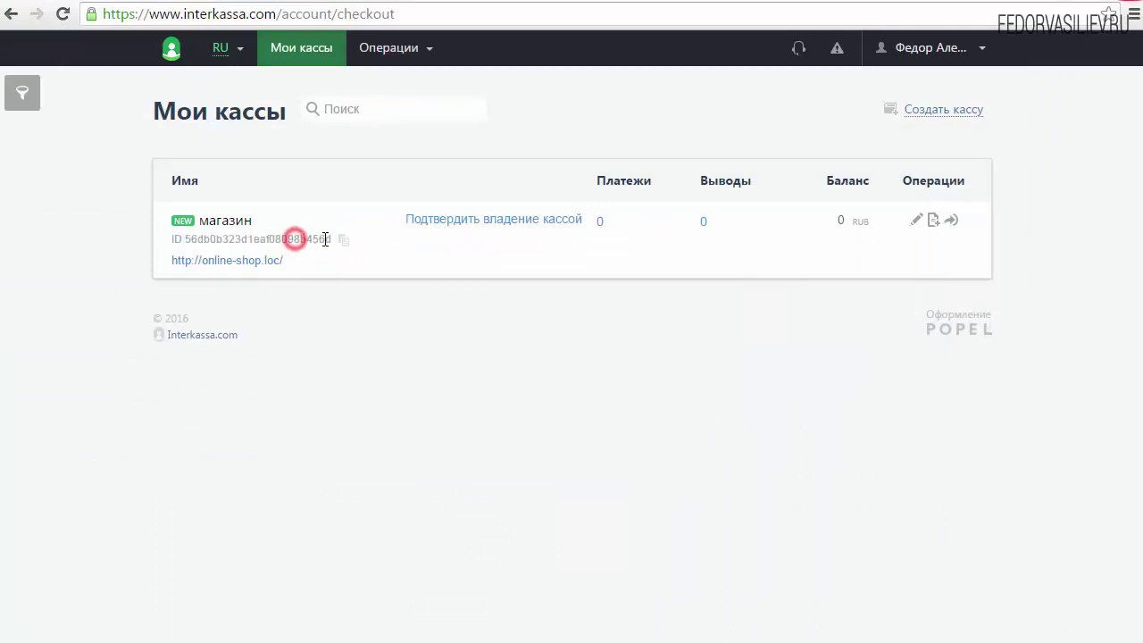
{"action": "triple_click", "coordinate": [329, 237]}
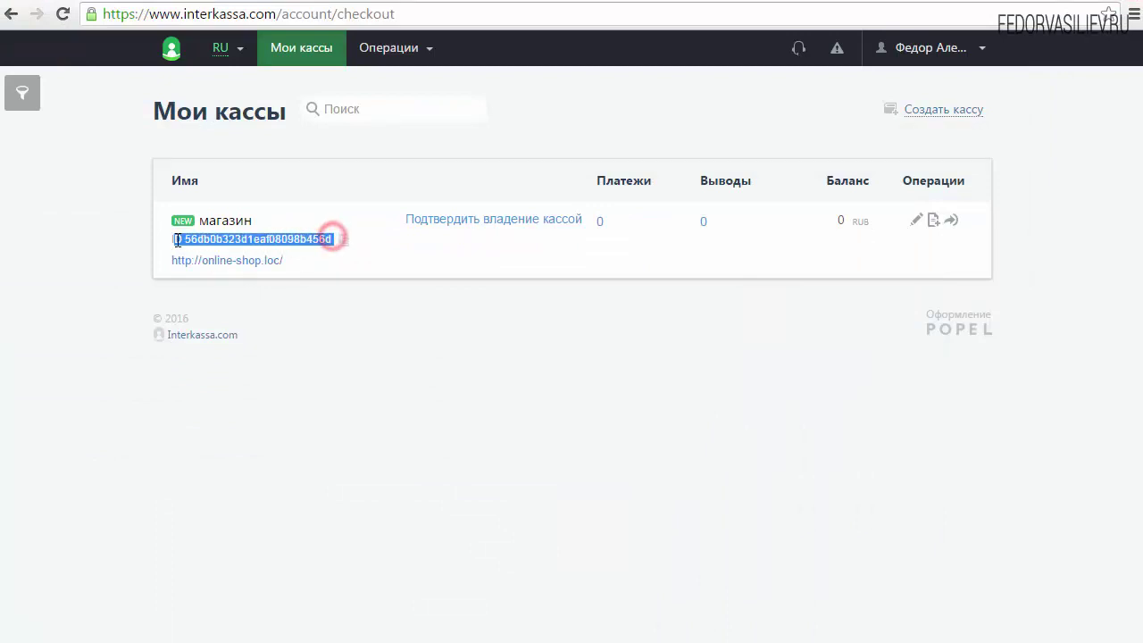
{"action": "left_click", "coordinate": [233, 240]}
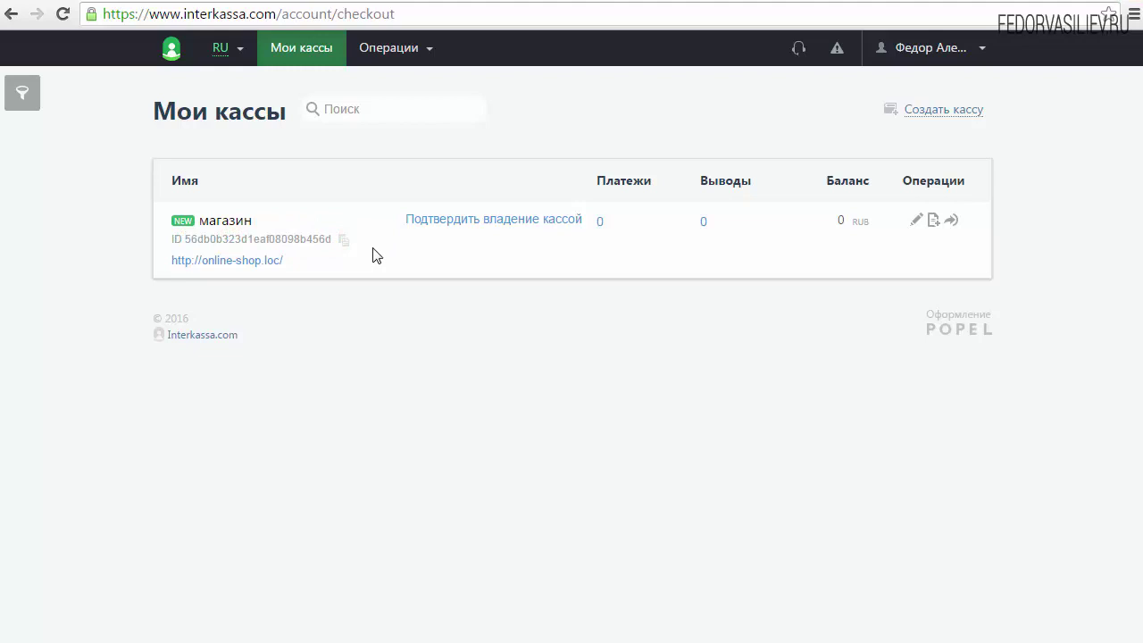
{"action": "left_click", "coordinate": [340, 239]}
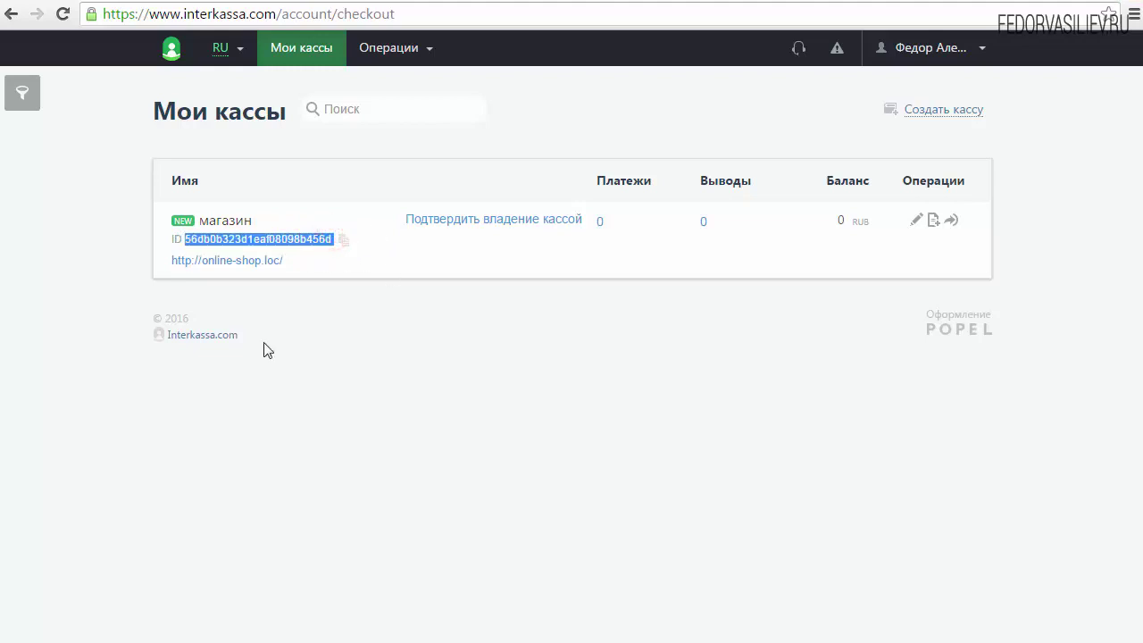
{"action": "left_click", "coordinate": [381, 257]}
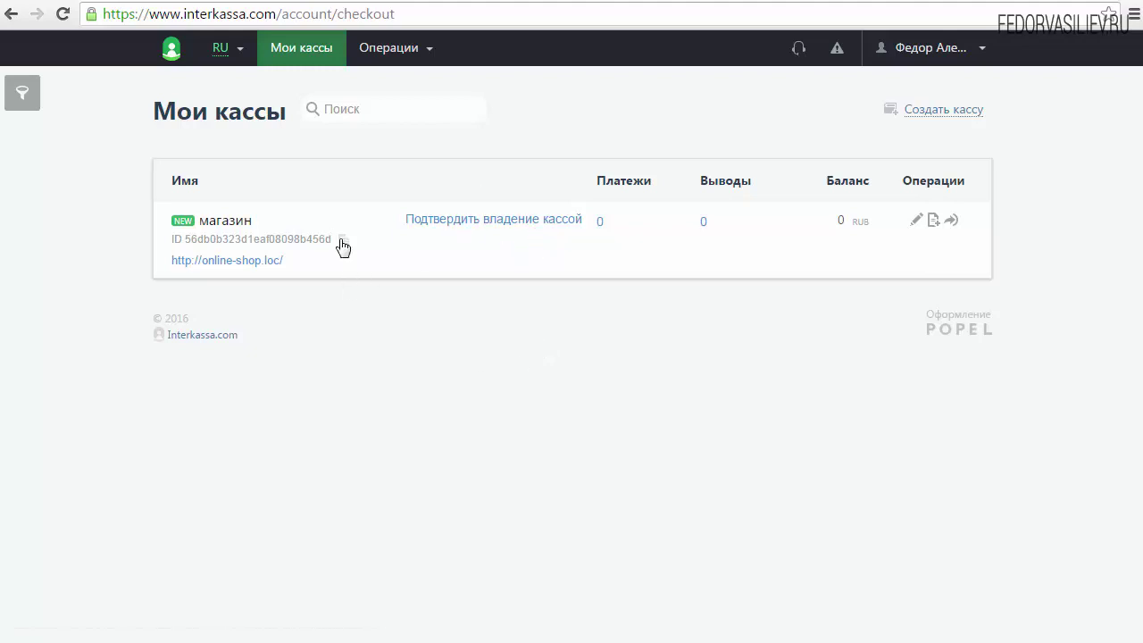
{"action": "left_click_drag", "start_coordinate": [332, 238], "coordinate": [283, 229]}
{"action": "left_click", "coordinate": [193, 239]}
{"action": "left_click_drag", "start_coordinate": [185, 239], "coordinate": [329, 239]}
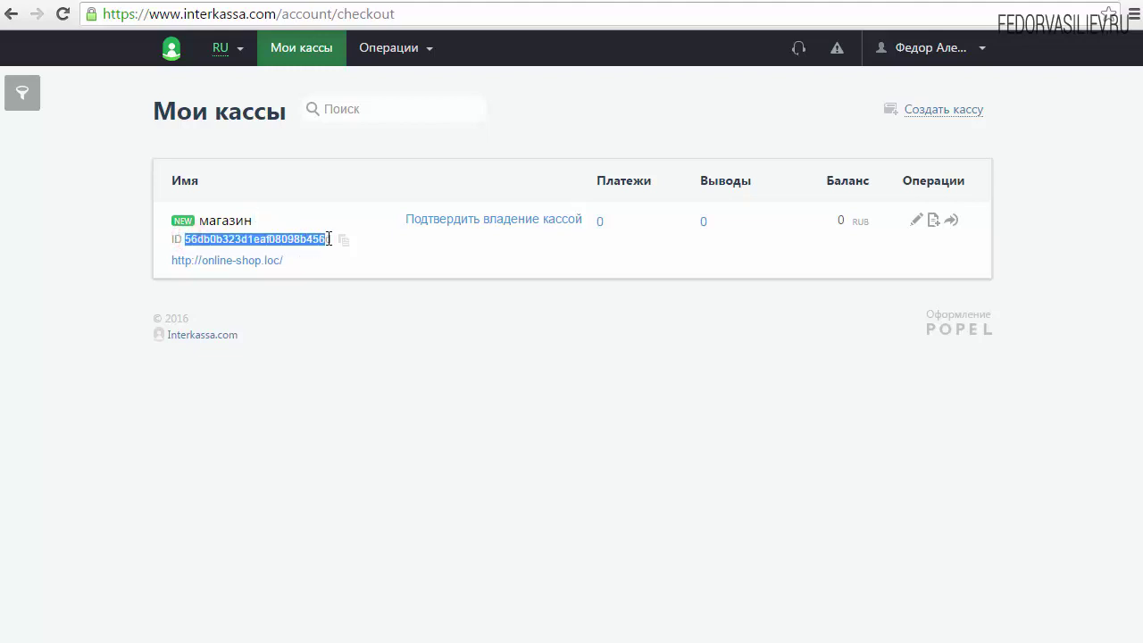
{"action": "left_click", "coordinate": [312, 239]}
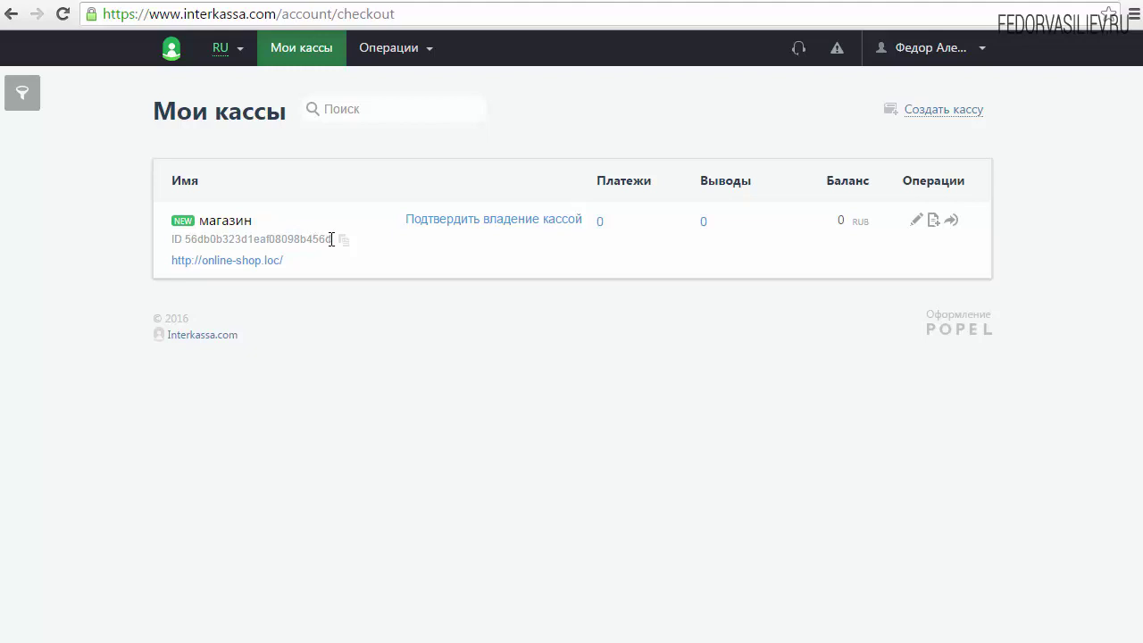
{"action": "double_click", "coordinate": [331, 239]}
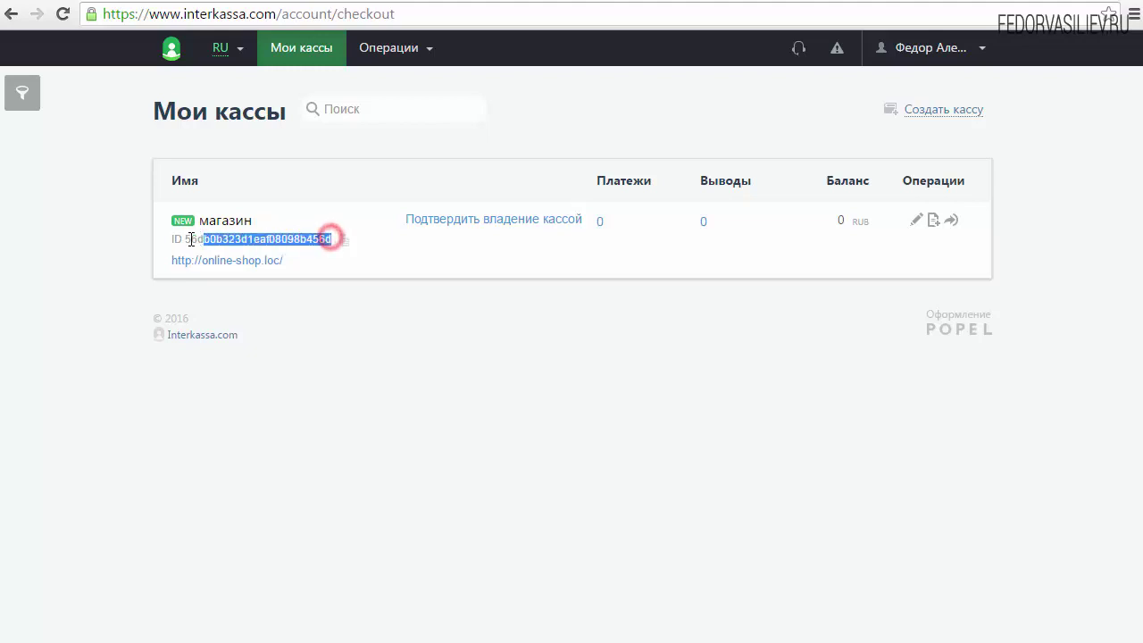
{"action": "left_click", "coordinate": [187, 239]}
{"action": "left_click_drag", "start_coordinate": [187, 239], "coordinate": [332, 238]}
{"action": "left_click", "coordinate": [390, 250]}
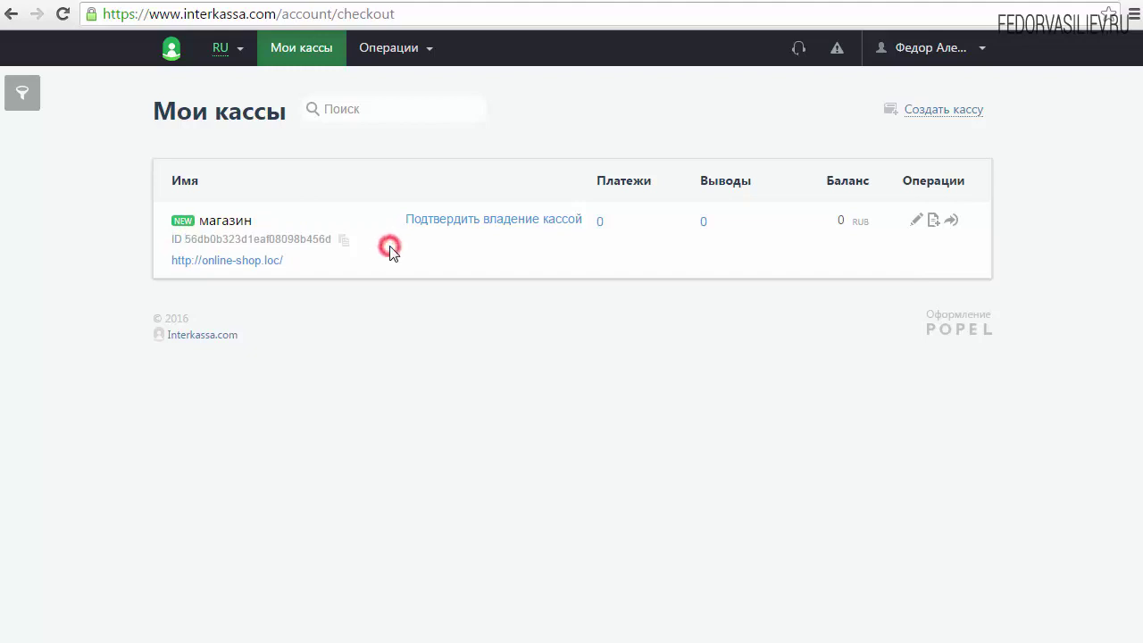